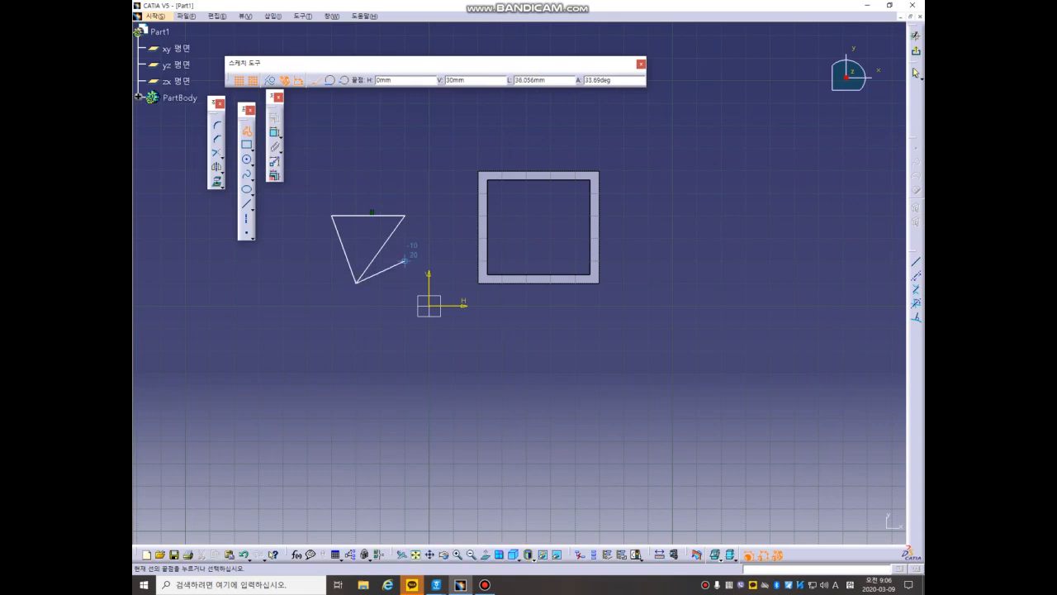
- Draw a line joining the upper and right slanted sides of the small triangle, and delete that line
key("Escape")
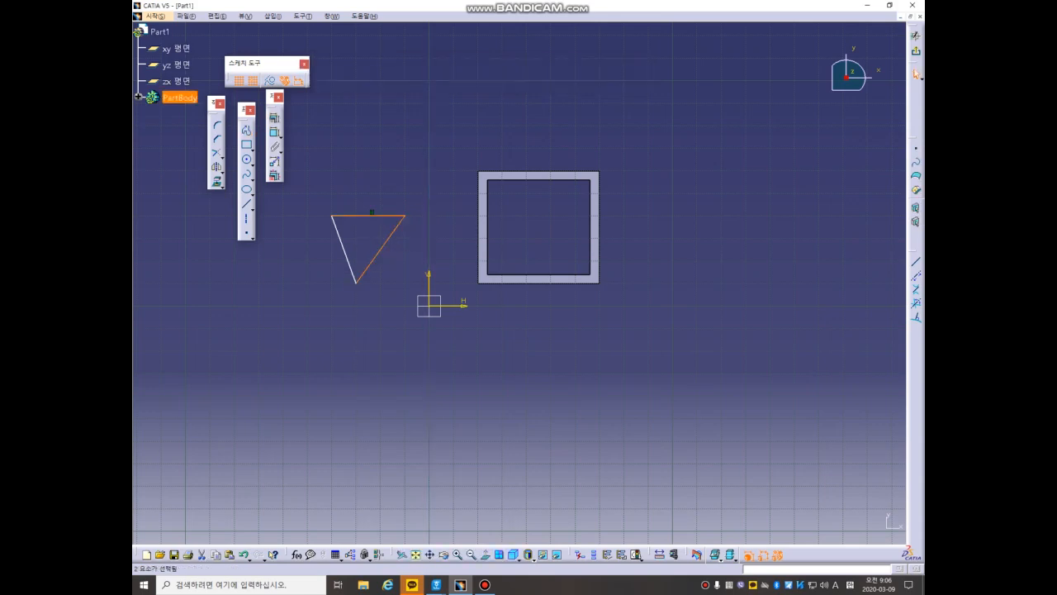
left_click(247, 204)
left_click(370, 213)
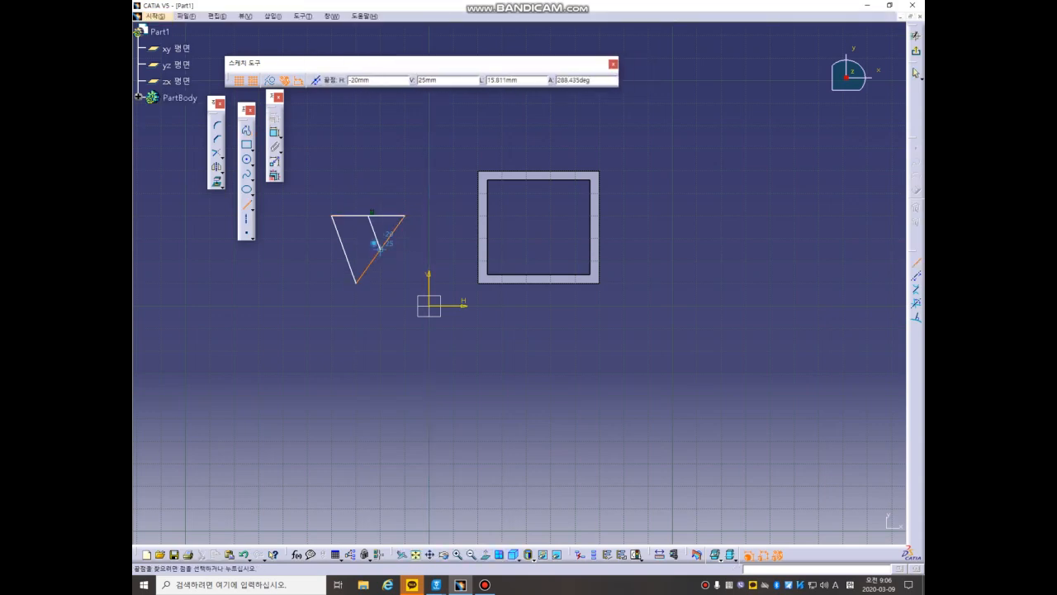
left_click(384, 246)
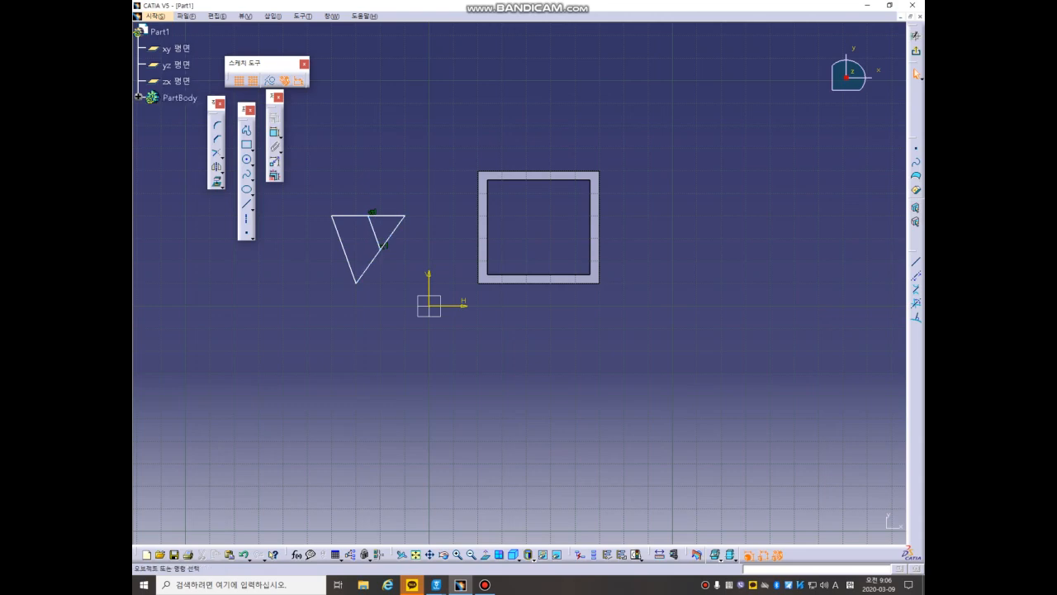
left_click(375, 234)
key("Delete")
- Draw a larger closed triangle with the Profile tool around the existing small triangle
left_click(246, 130)
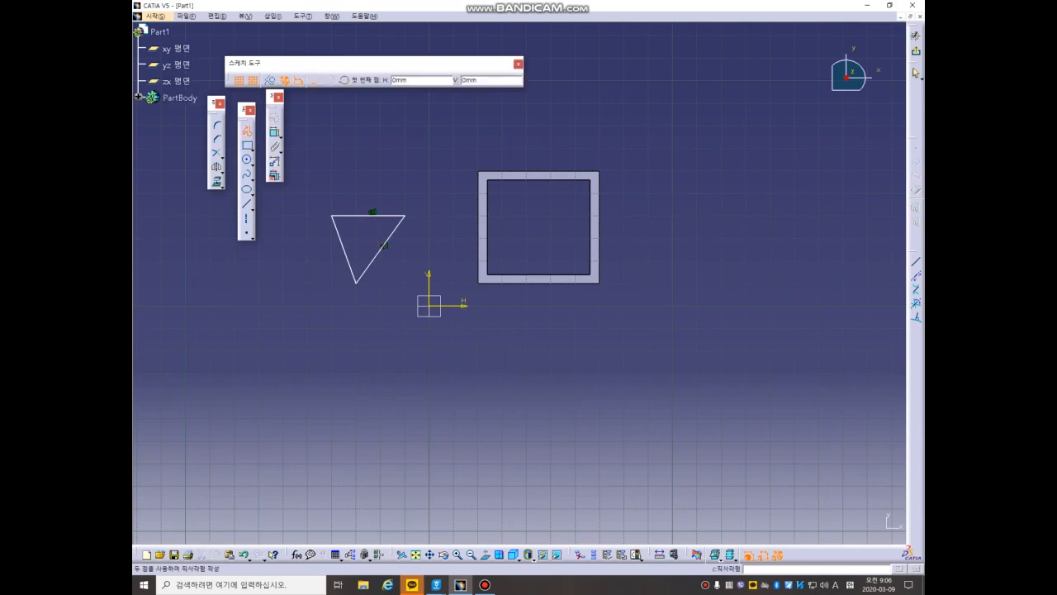
left_click(284, 193)
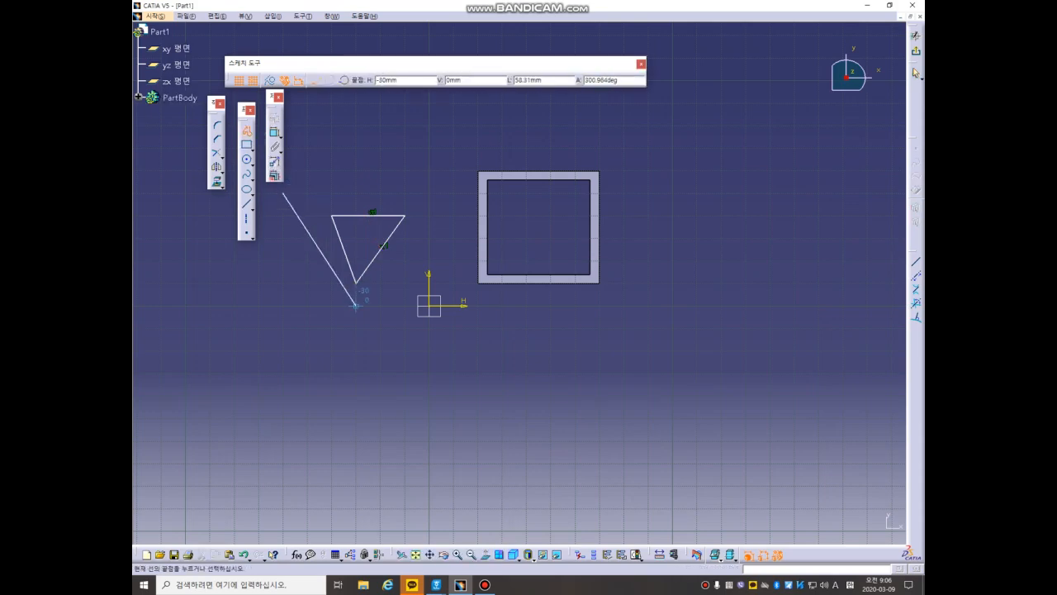
left_click(356, 328)
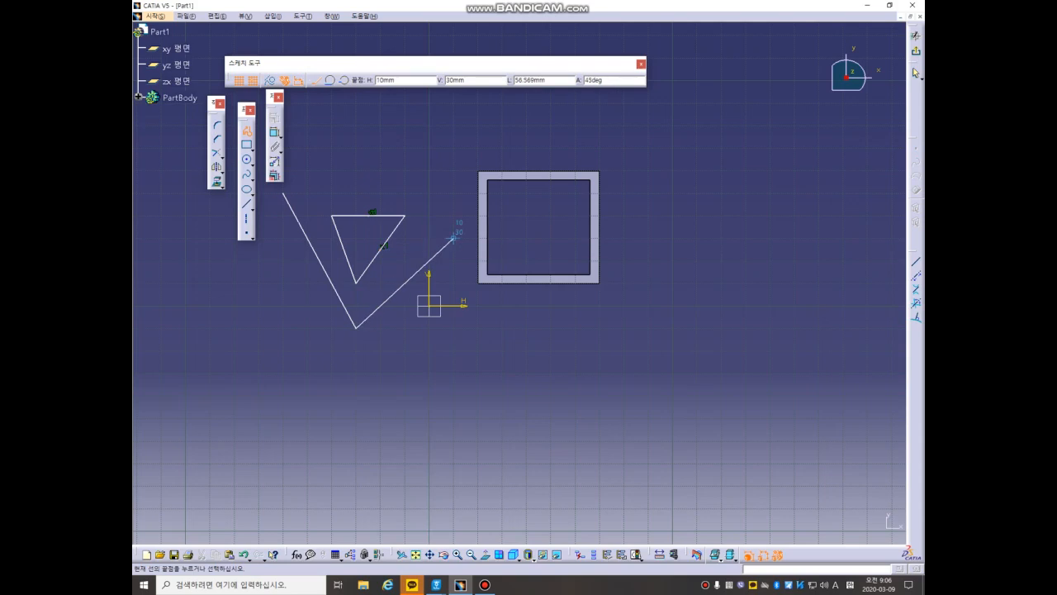
left_click(452, 194)
left_click(284, 193)
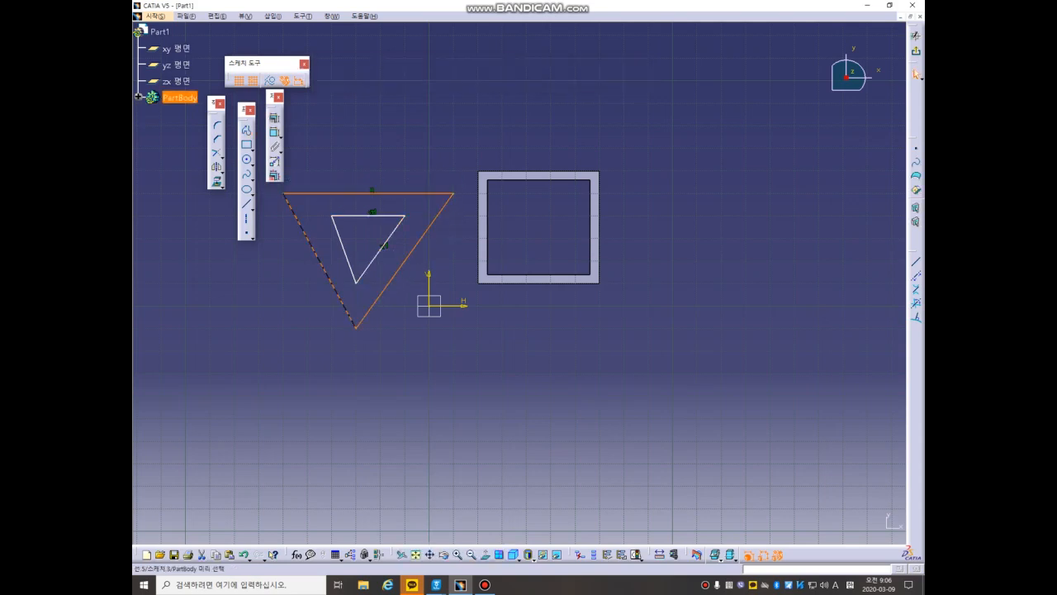
key("Escape")
- Delete both triangles from the sketch
middle_click_drag(176, 50, 250, 92)
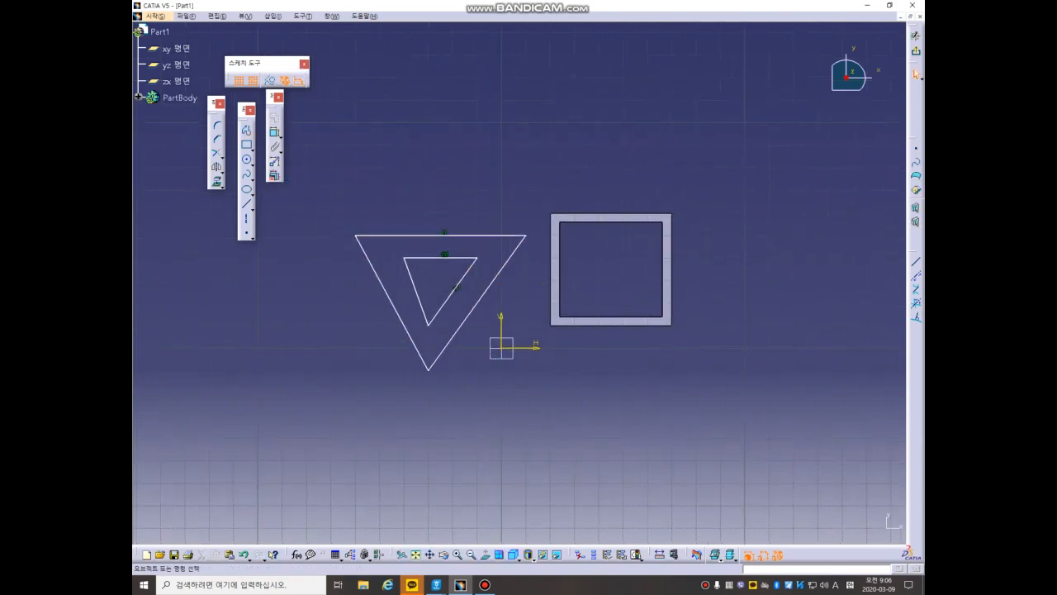
mouse_move(335, 213)
left_mouse_down()
mouse_move(474, 313)
mouse_move(538, 407)
left_mouse_up()
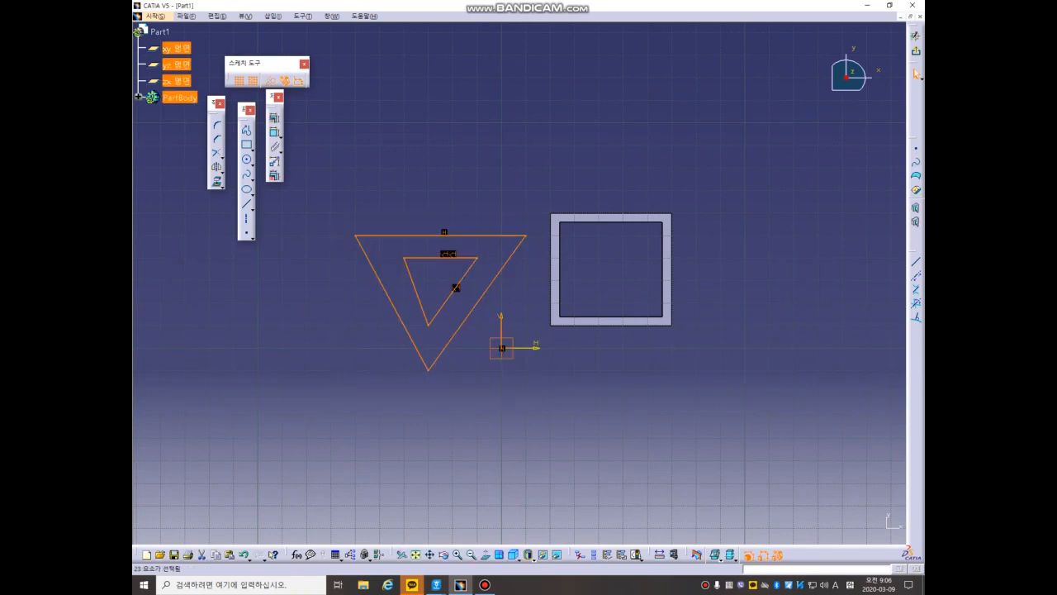
key("Delete")
middle_click_drag(537, 406, 426, 342)
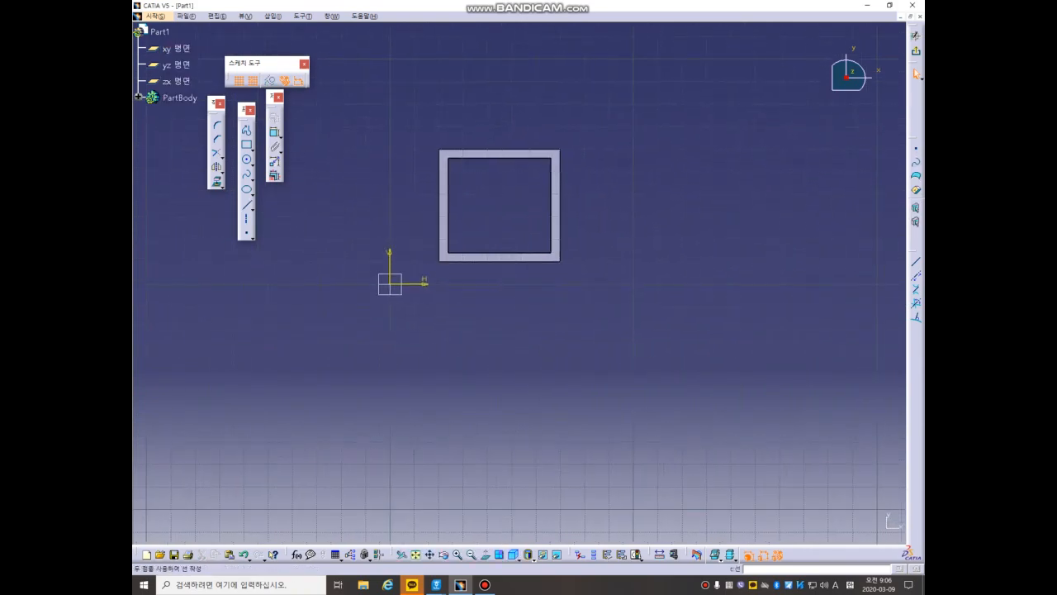
- Draw a vertical line beside the square frame, starting at H -20 mm, V 50 mm
left_click(253, 207)
left_click(265, 216)
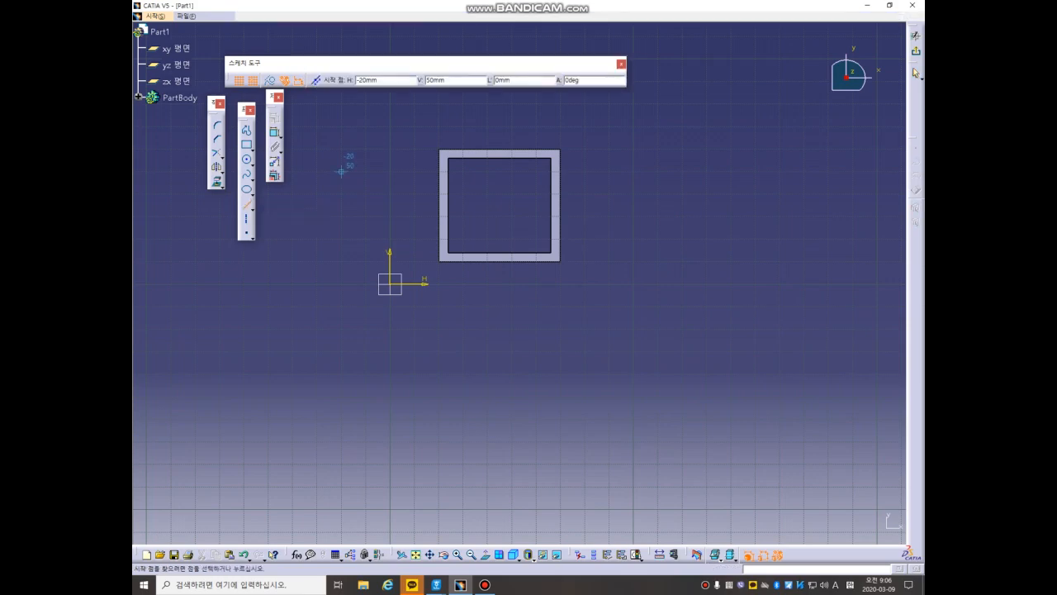
left_click(341, 172)
left_click(341, 261)
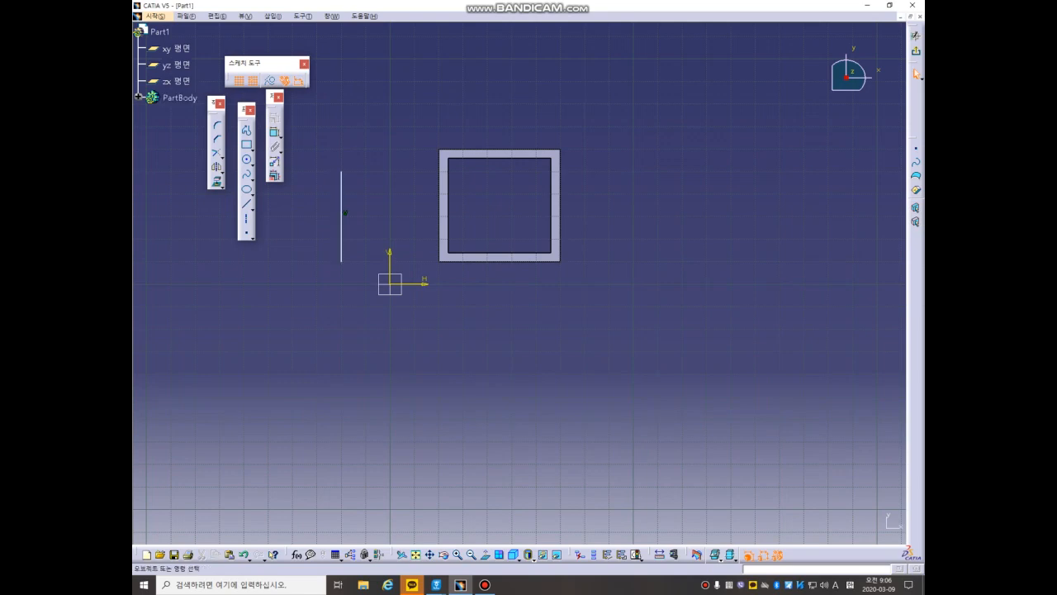
- Delete the vertical constraint attached to the line beside the square frame
left_click(246, 233)
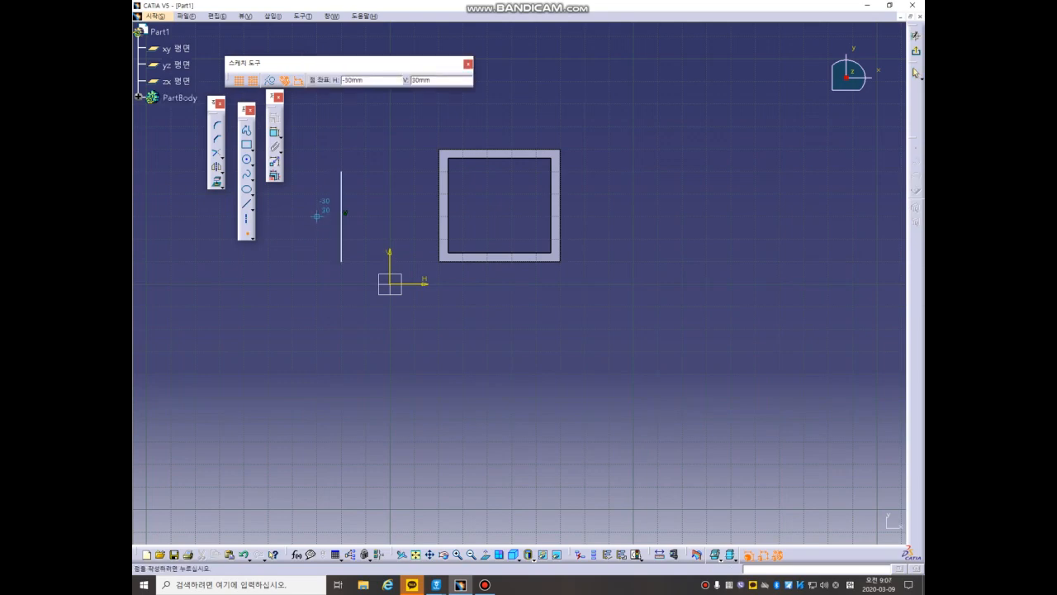
left_click(345, 212)
left_click_drag(320, 202, 365, 232)
key("Delete")
- Delete the vertical line beside the square frame
left_click(247, 233)
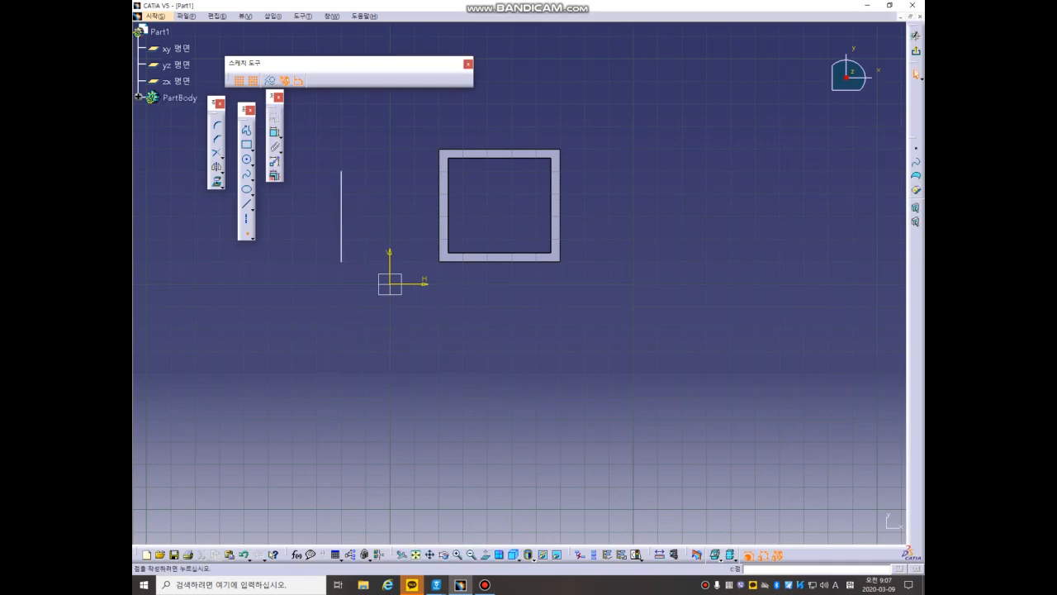
left_click(390, 216)
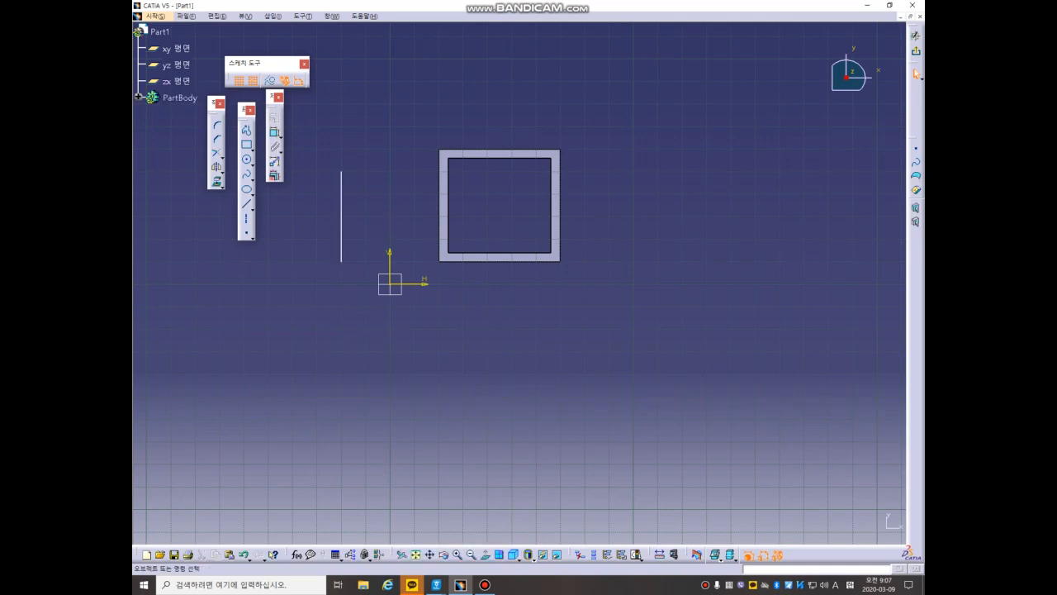
left_click_drag(321, 156, 380, 291)
key("Delete")
middle_click_drag(381, 290, 352, 319)
- Draw a vertical line at H 30 mm and a separate slanted line inside the square frame
left_click(246, 204)
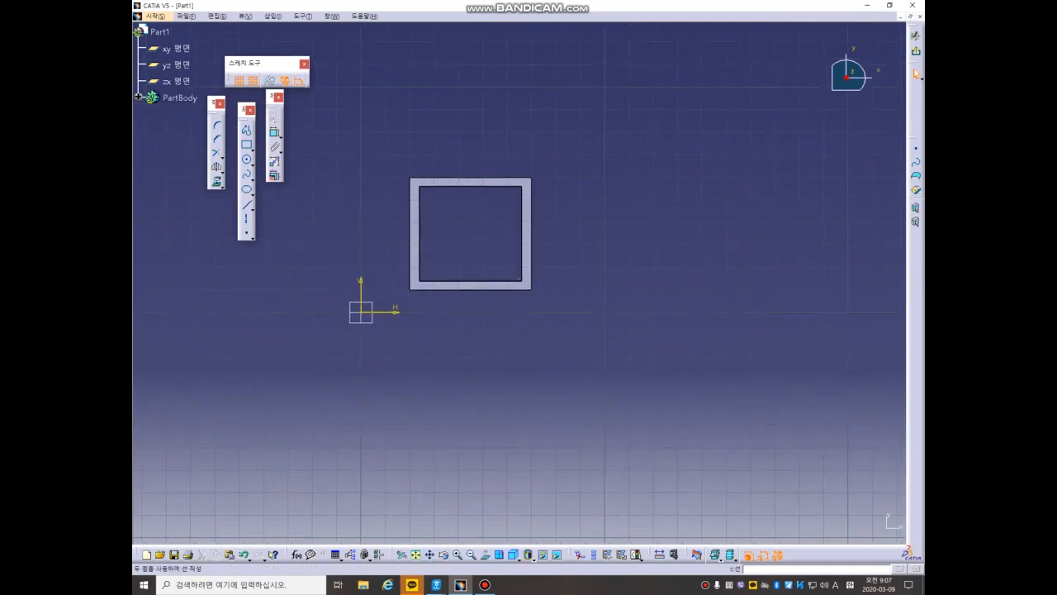
left_click(434, 200)
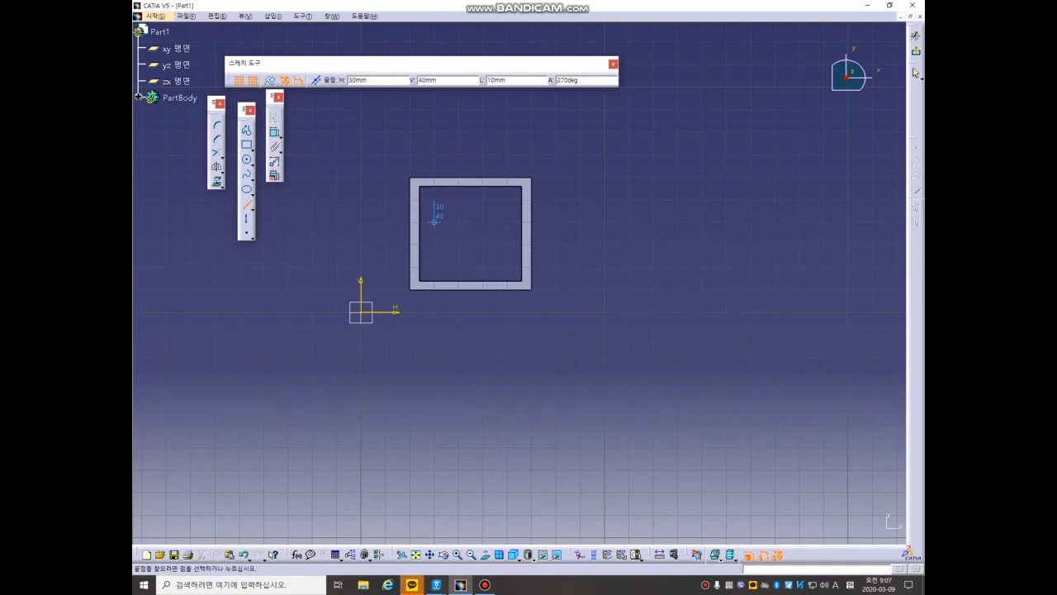
left_click(434, 267)
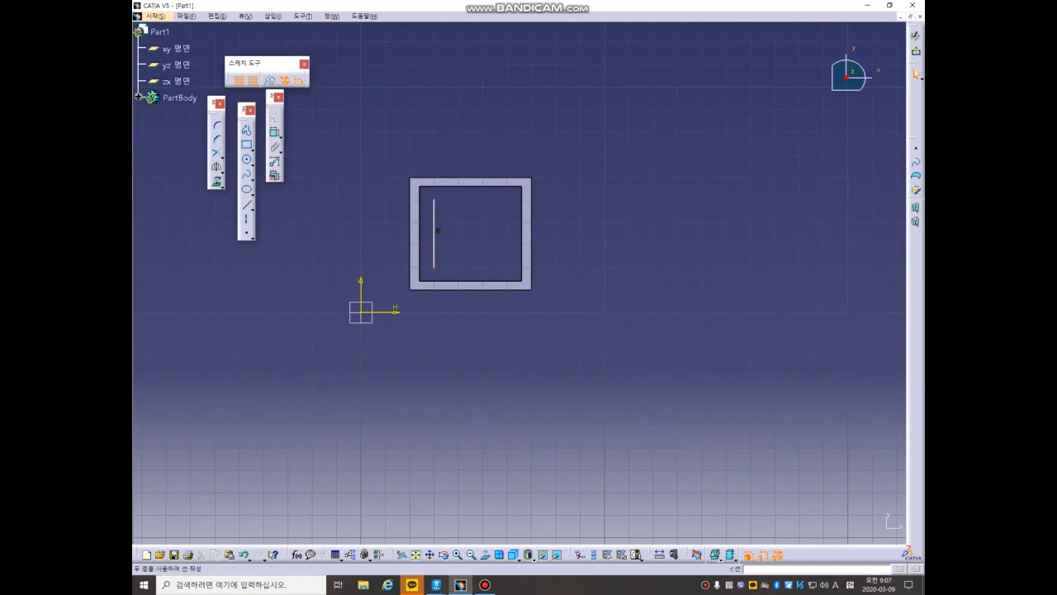
left_click(246, 204)
left_click(482, 199)
left_click(507, 267)
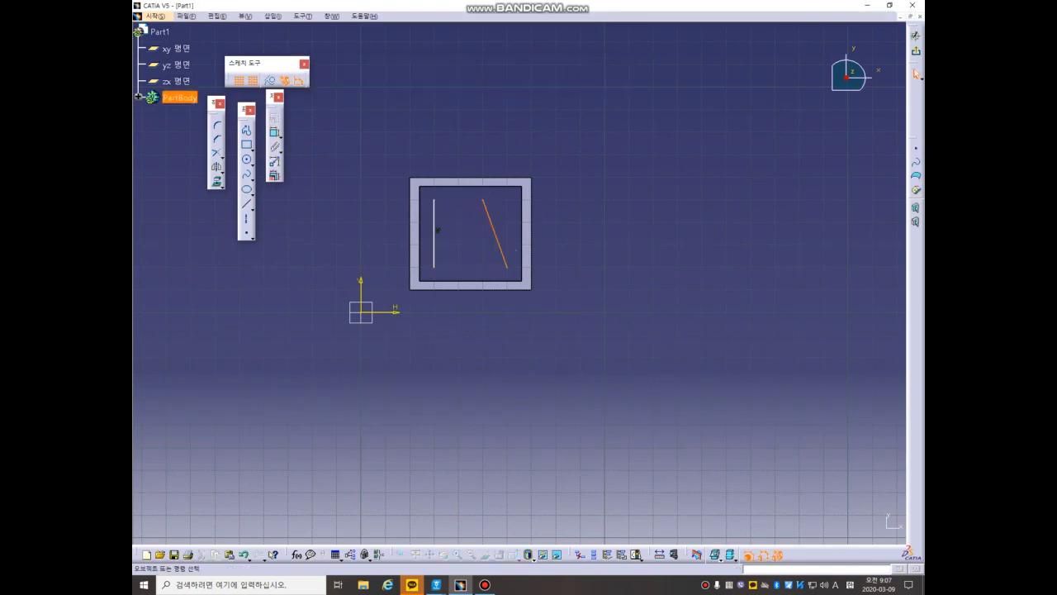
- Turn off grid point snapping and draw a short horizontal line between the vertical and slanted lines
left_click(246, 204)
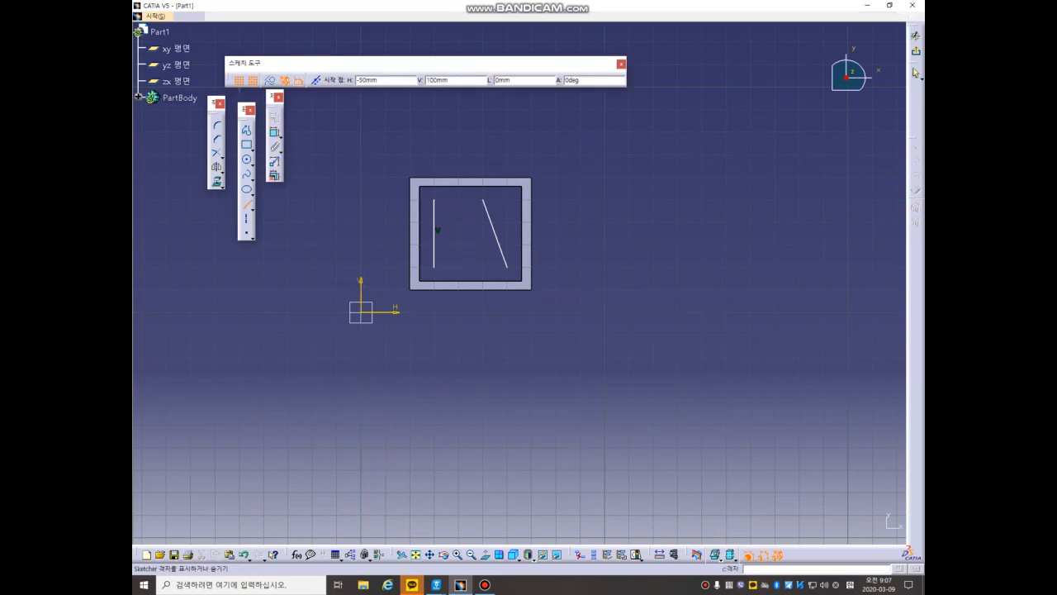
left_click(238, 80)
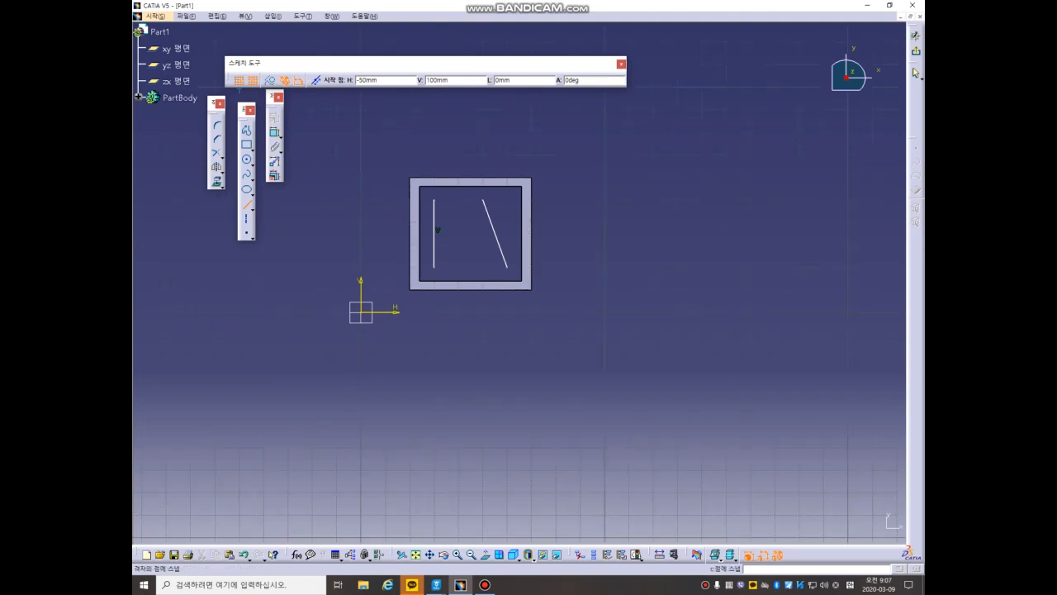
left_click(252, 81)
key("Escape")
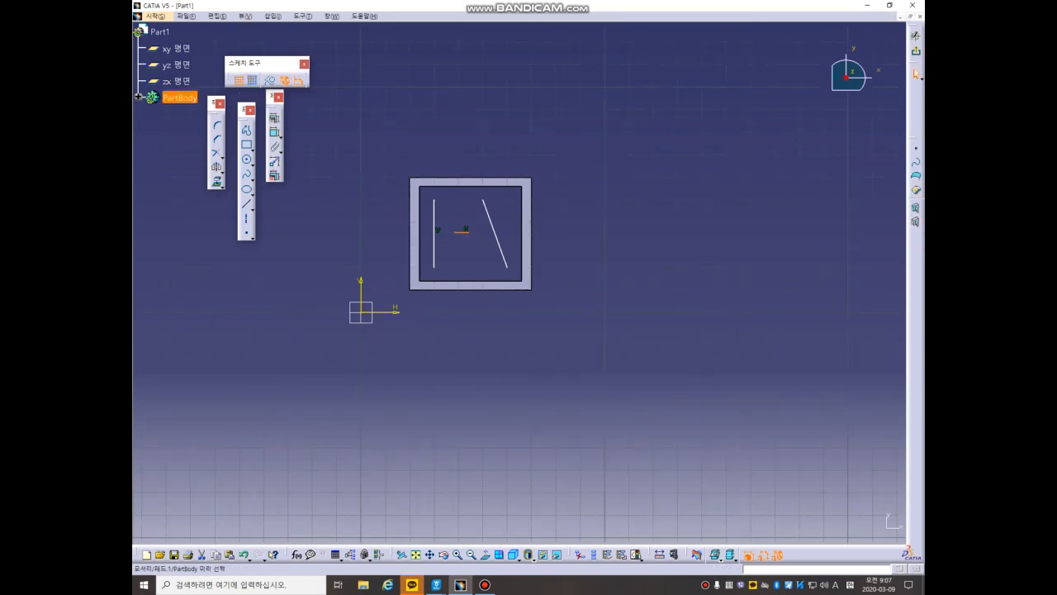
key("Escape")
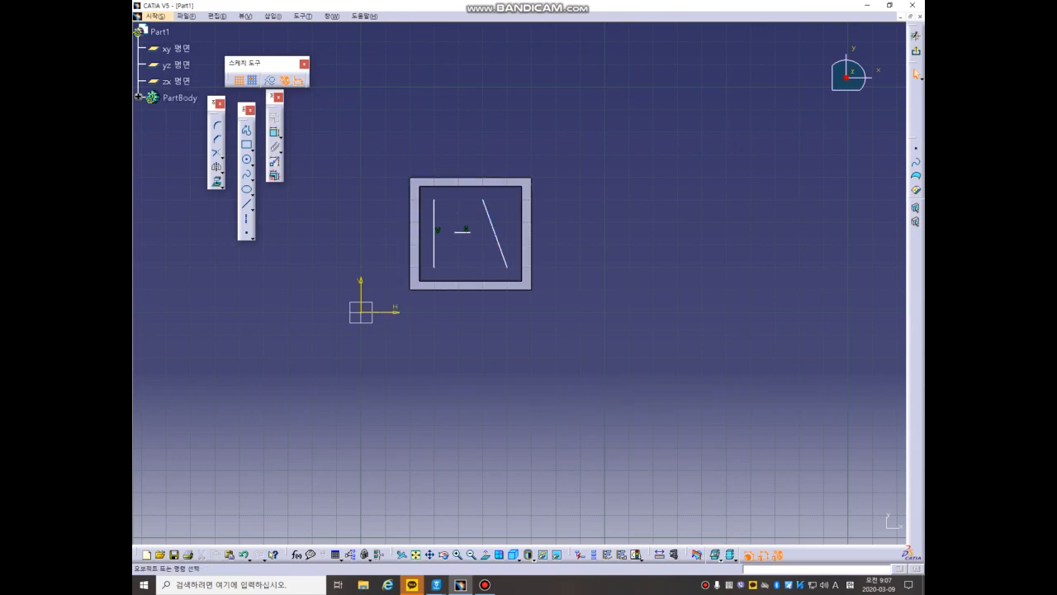
- Exit the sketch and start a Pad from its three open lines, agreeing to keep using the open profiles
left_click(916, 51)
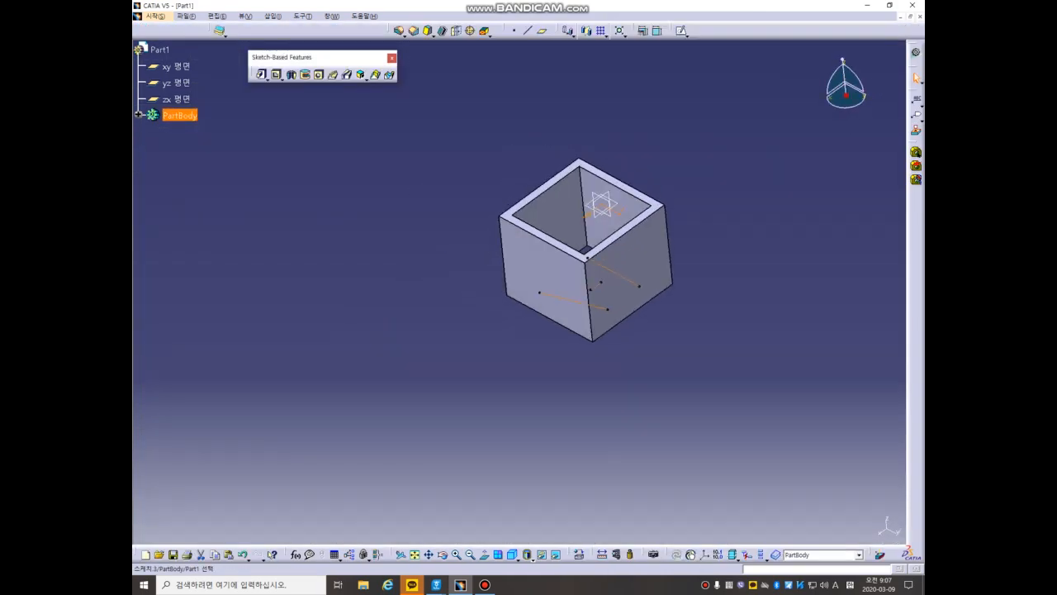
left_click(262, 74)
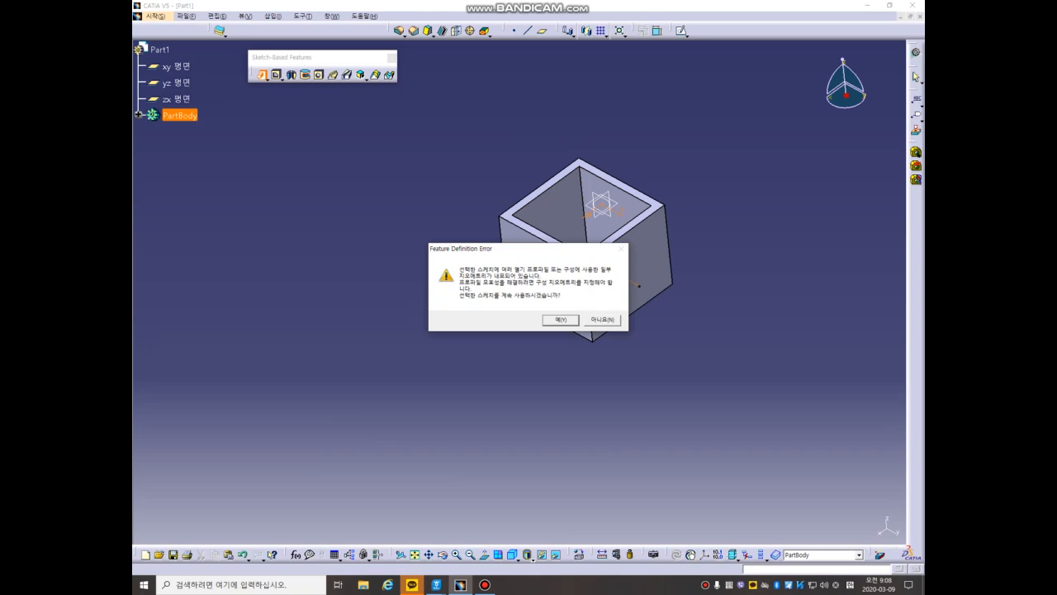
left_click(561, 320)
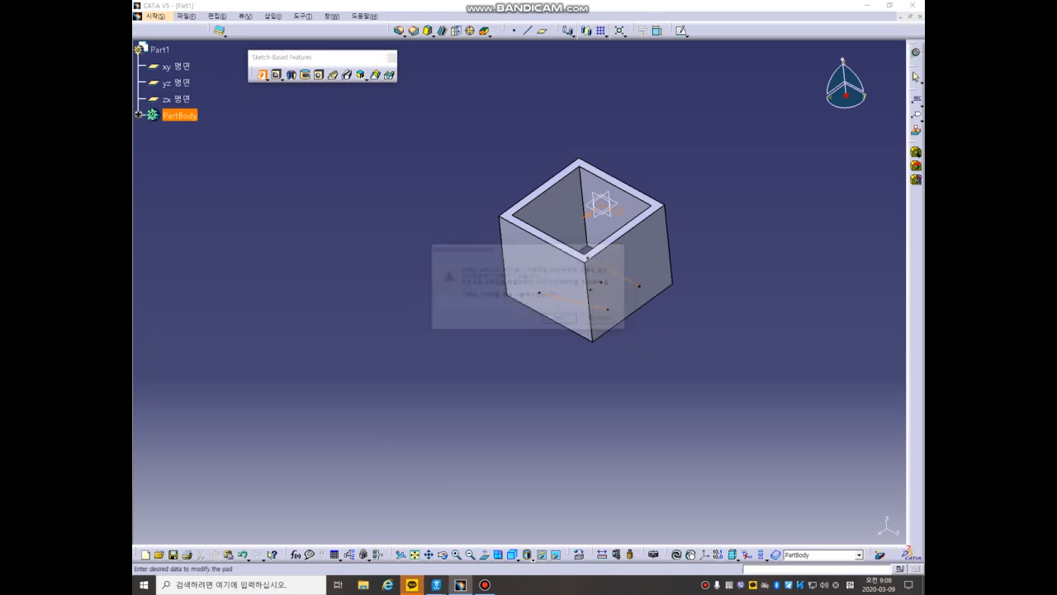
middle_click_drag(561, 321, 623, 376)
middle_click_drag(522, 294, 434, 318)
middle_click_drag(445, 164, 349, 249)
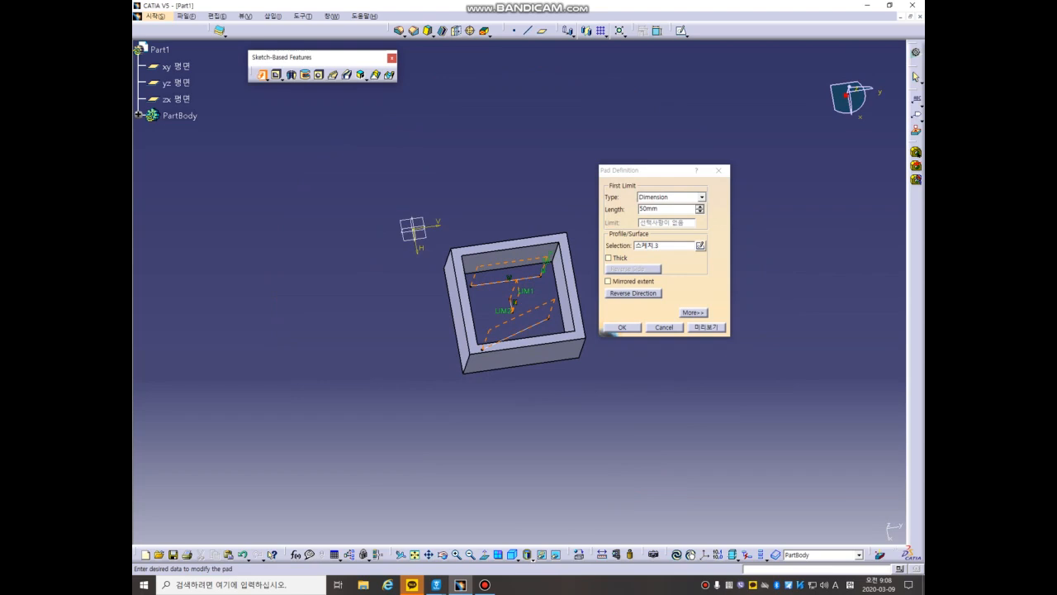
- Enable the Thick option for the pad and preview the three lines as thin walls
left_click(608, 258)
mouse_move(496, 281)
middle_mouse_down()
mouse_move(497, 355)
mouse_move(509, 291)
mouse_move(522, 340)
mouse_move(515, 333)
middle_mouse_up()
left_click(810, 328)
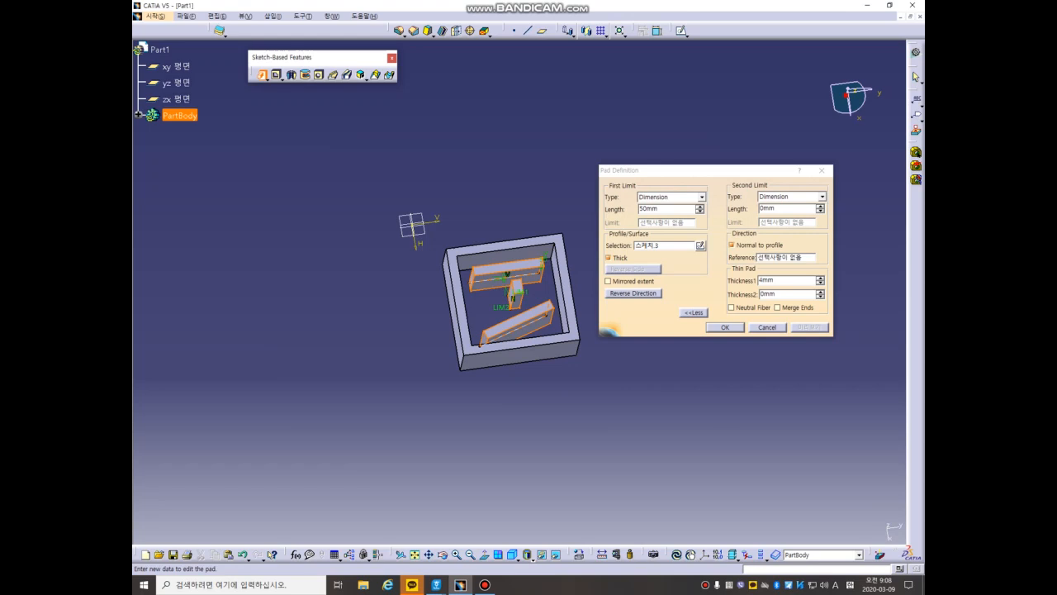
- Enable Merge Ends, preview the walls extended to their neighbours, and cancel the pad
left_click(778, 308)
left_click(810, 327)
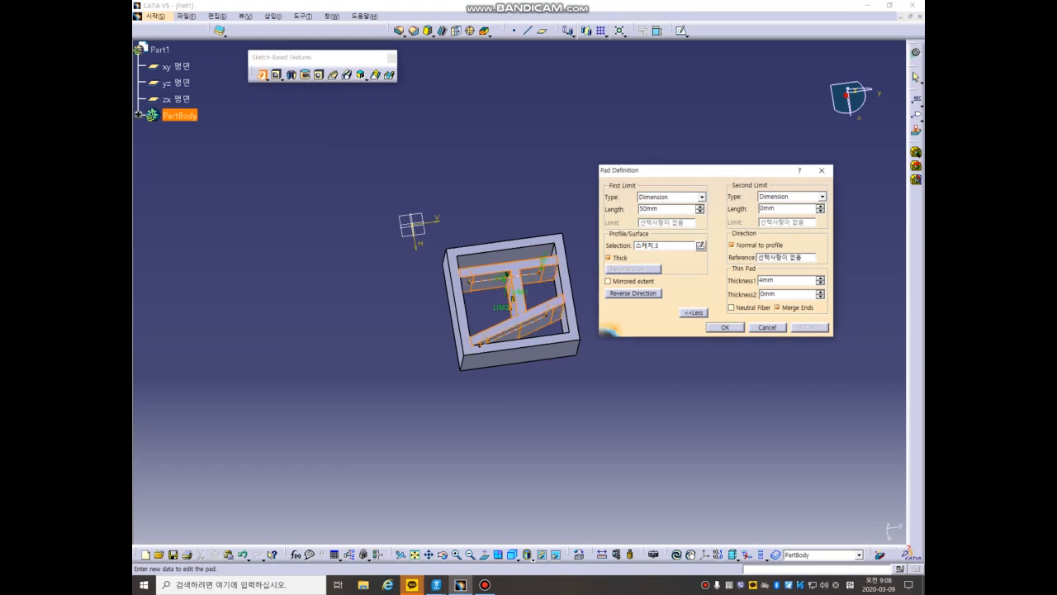
mouse_move(378, 328)
middle_mouse_down()
mouse_move(376, 369)
mouse_move(374, 330)
middle_mouse_up()
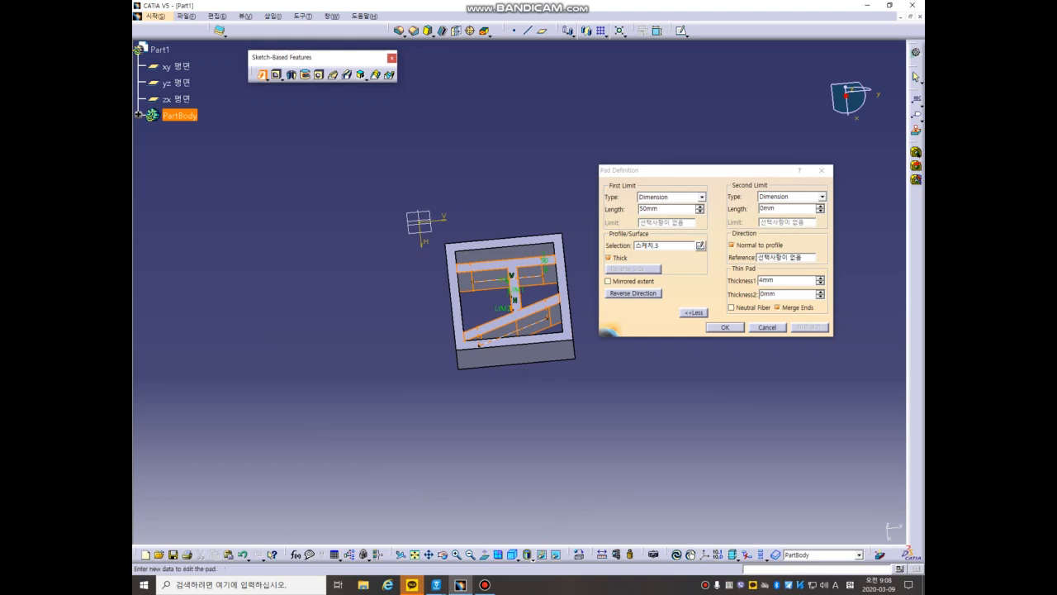
left_click(767, 328)
- Reopen the sketch of the three lines, clear its geometry and exit the sketch
middle_click_drag(518, 355, 520, 283)
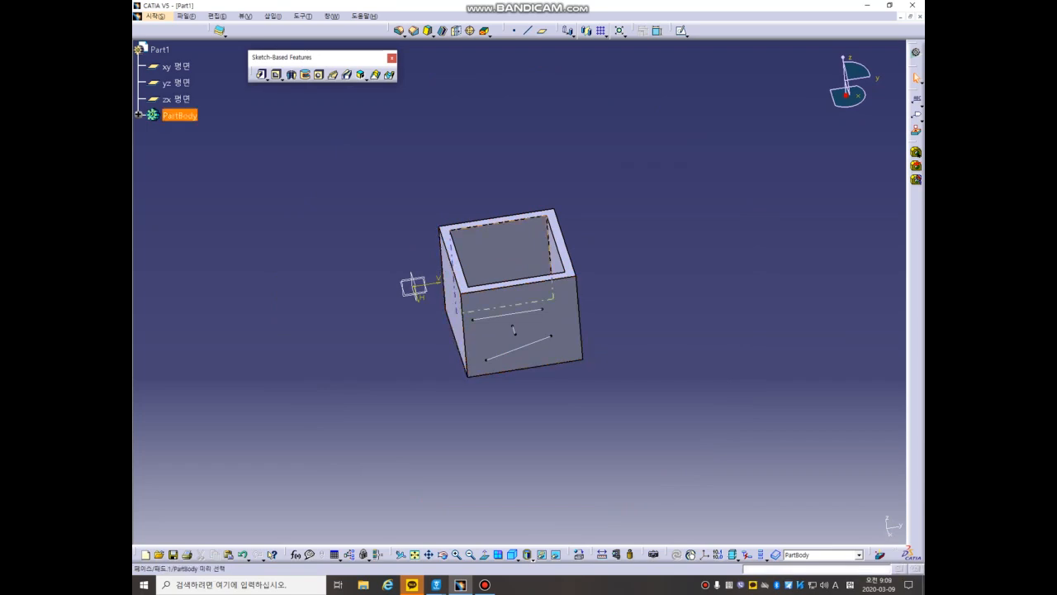
double_click(518, 347)
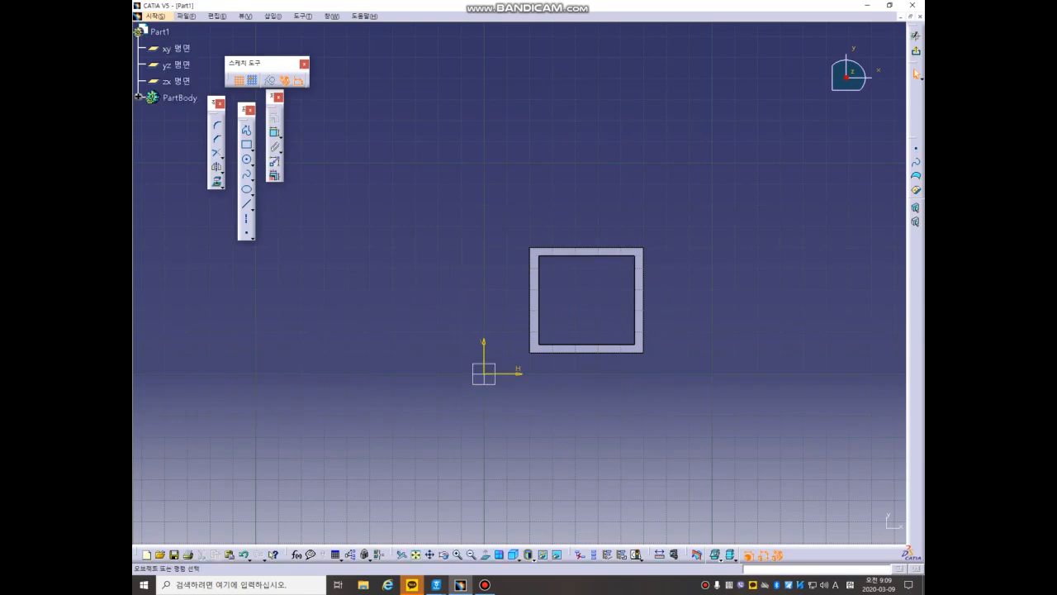
left_click(916, 51)
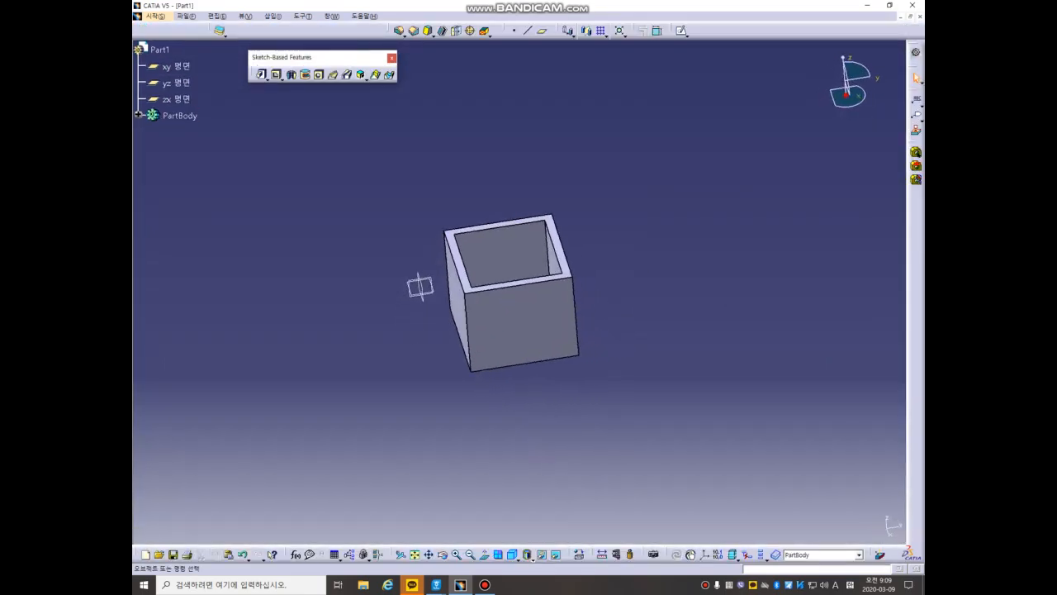
- Delete the hollow box's pad while keeping its rectangular sketch, with deletion of aggregated elements turned off
left_click(138, 115)
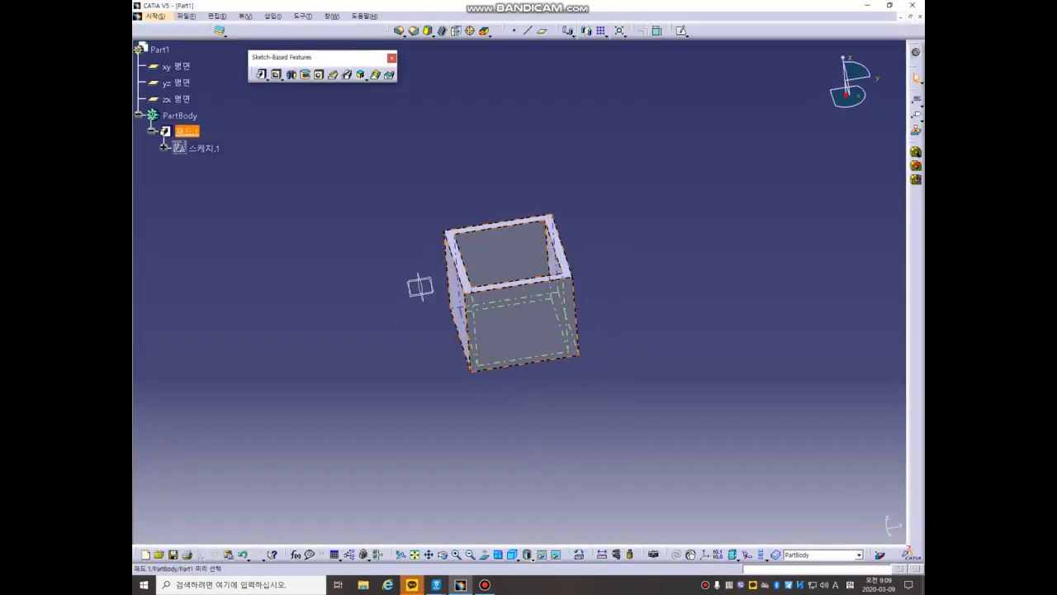
right_click(186, 131)
left_click(239, 273)
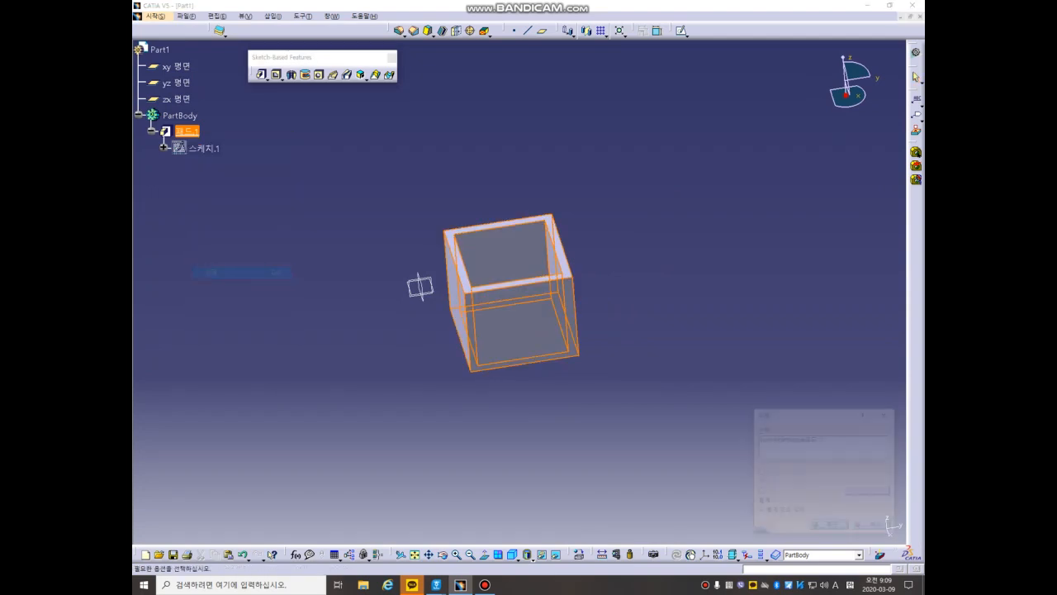
left_click_drag(802, 417, 704, 139)
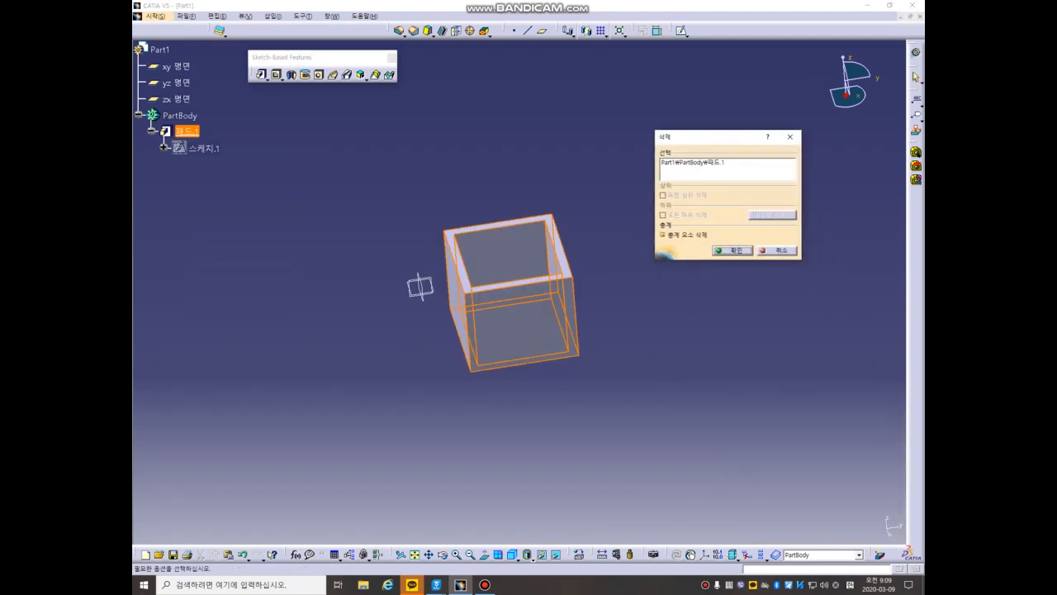
left_click(663, 236)
key("Return")
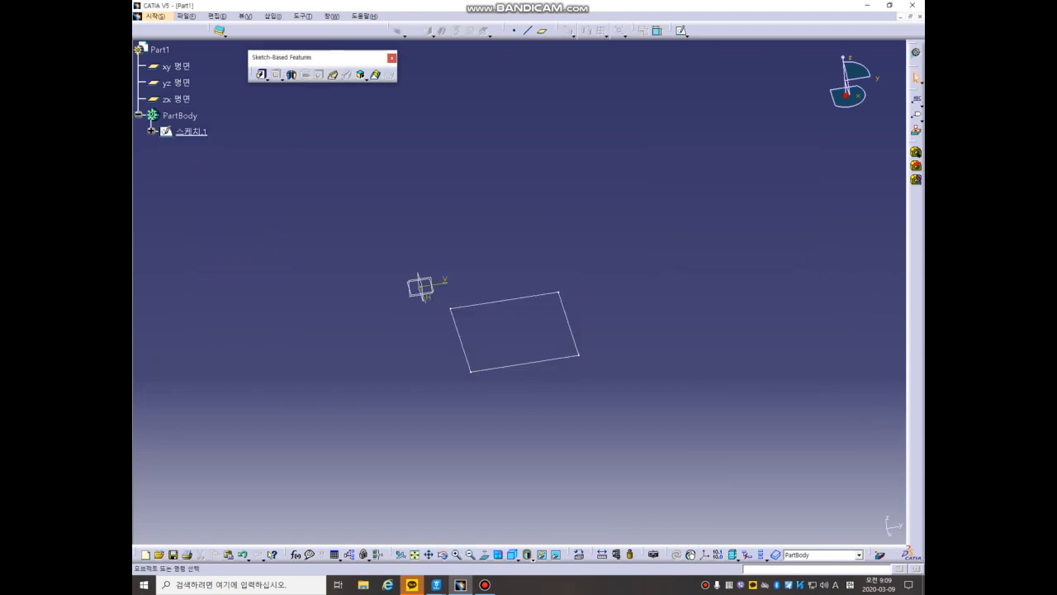
- Open a sketch on the zx plane and draw a slanted line from H 10, V 0 to H 50, V 50 mm
mouse_move(396, 331)
middle_mouse_down()
mouse_move(611, 289)
mouse_move(568, 290)
mouse_move(582, 306)
middle_mouse_up()
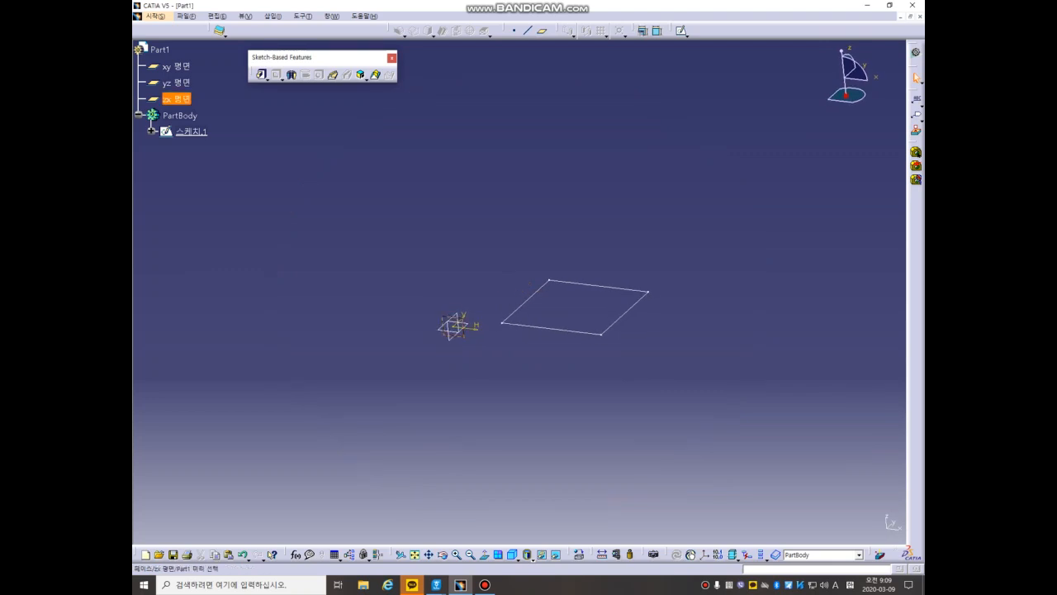
left_click(176, 98)
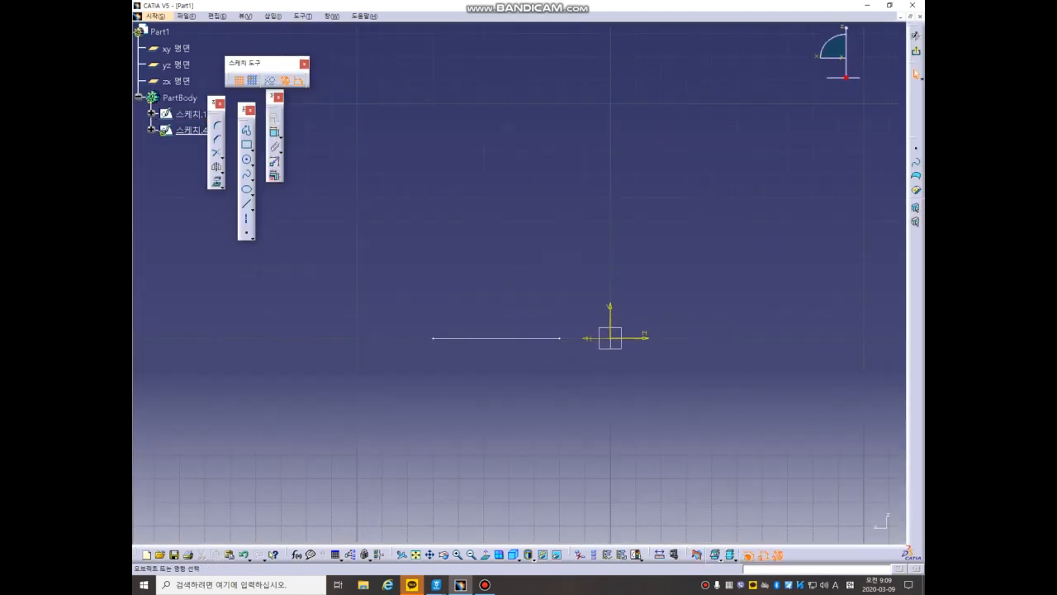
left_click(246, 203)
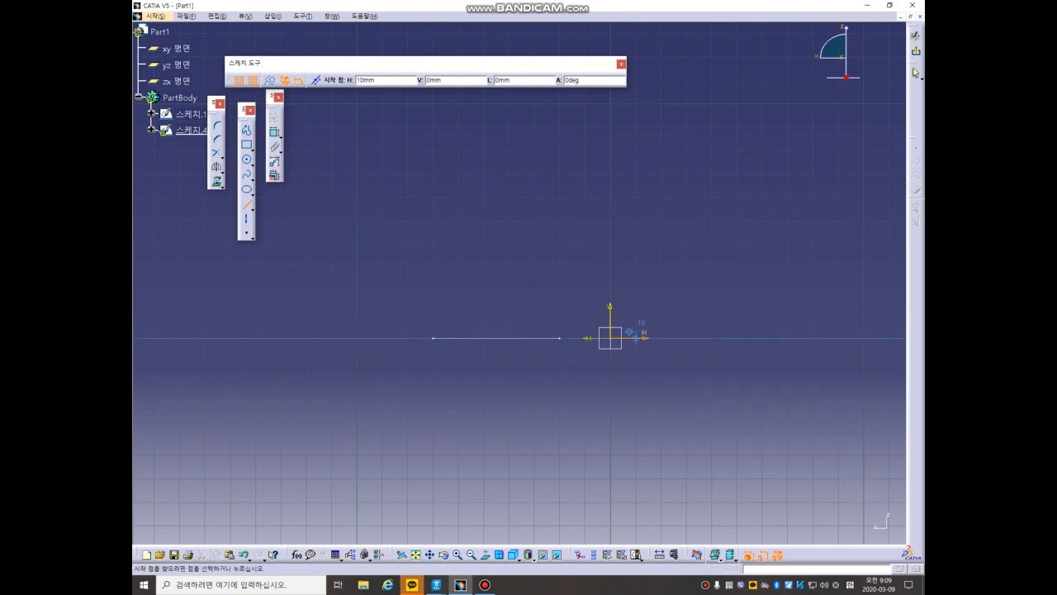
left_click(641, 336)
left_click(738, 221)
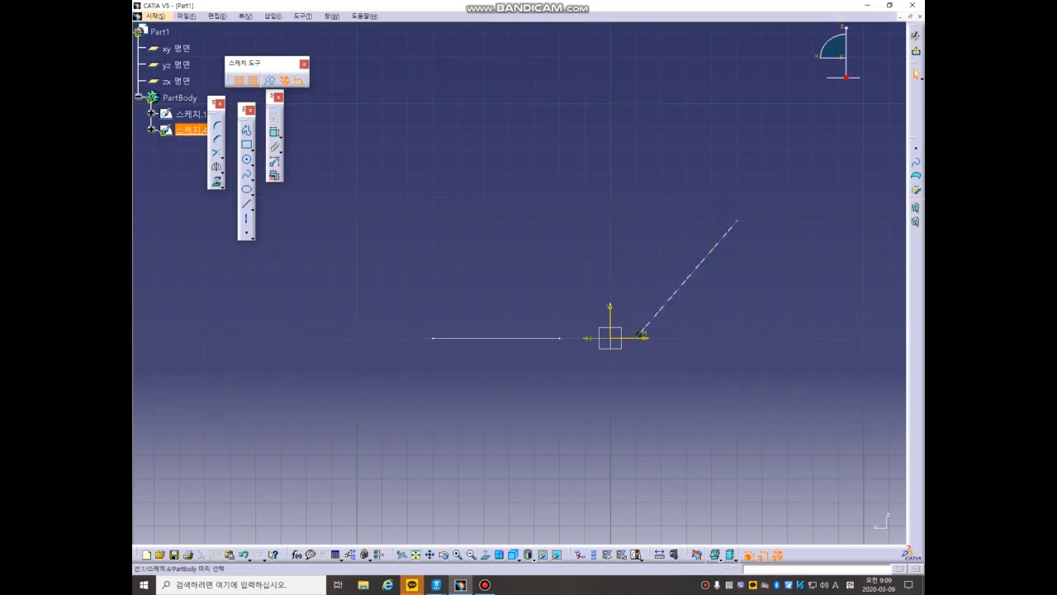
- Set the slanted line's angle to 45 degrees and exit the sketch
double_click(690, 278)
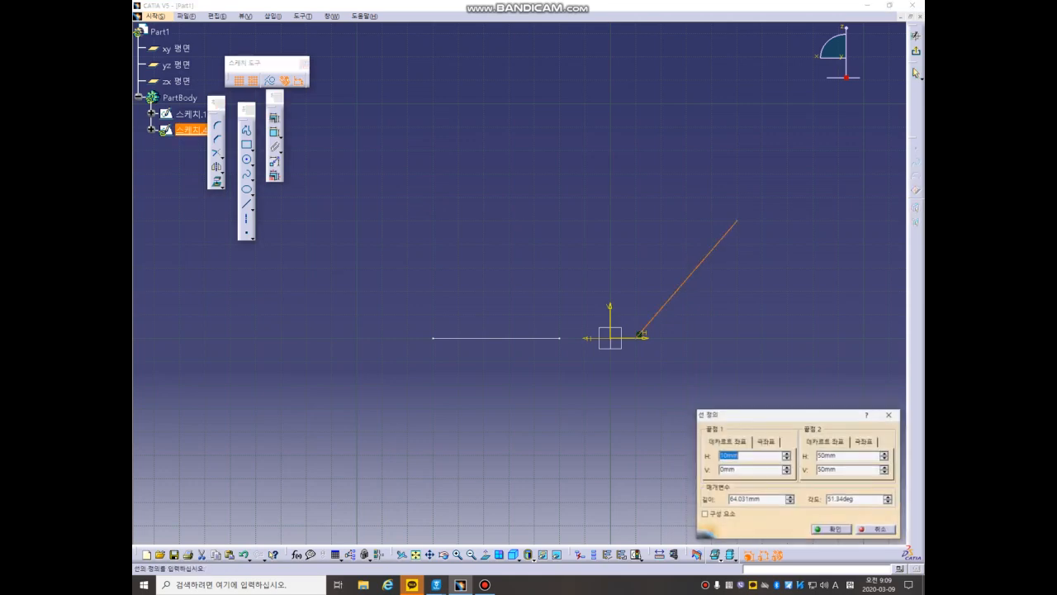
key("Tab")
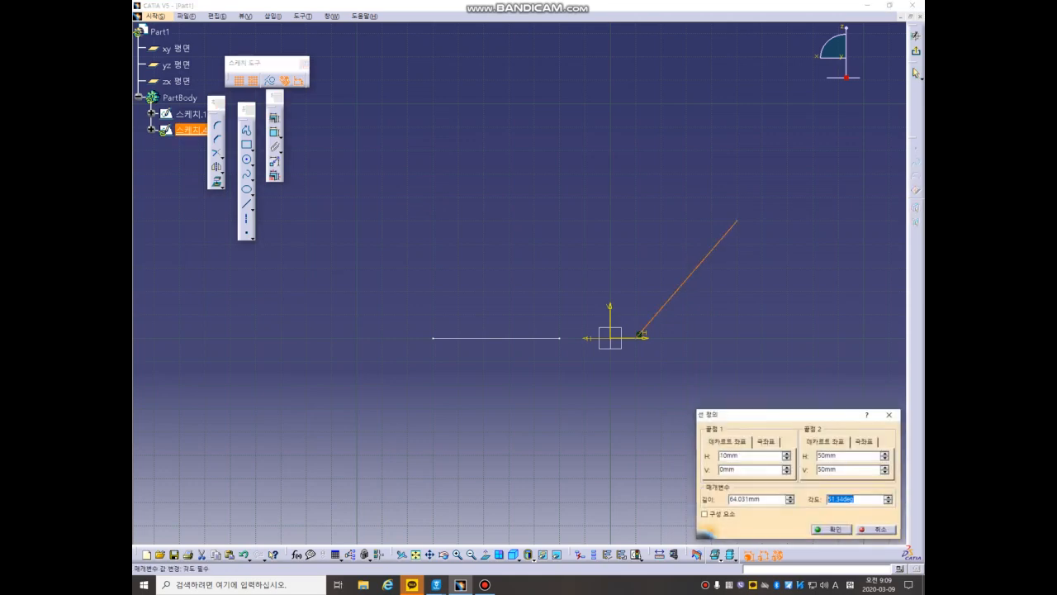
type("45")
key("Return")
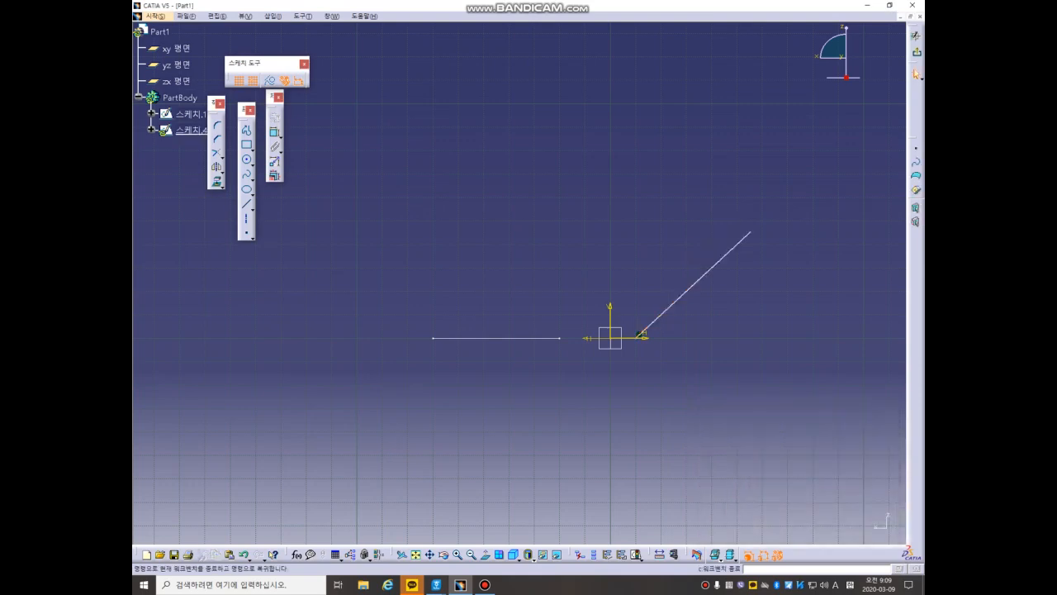
left_click(916, 50)
mouse_move(528, 347)
middle_mouse_down()
mouse_move(582, 372)
mouse_move(657, 351)
middle_mouse_up()
left_click(657, 351)
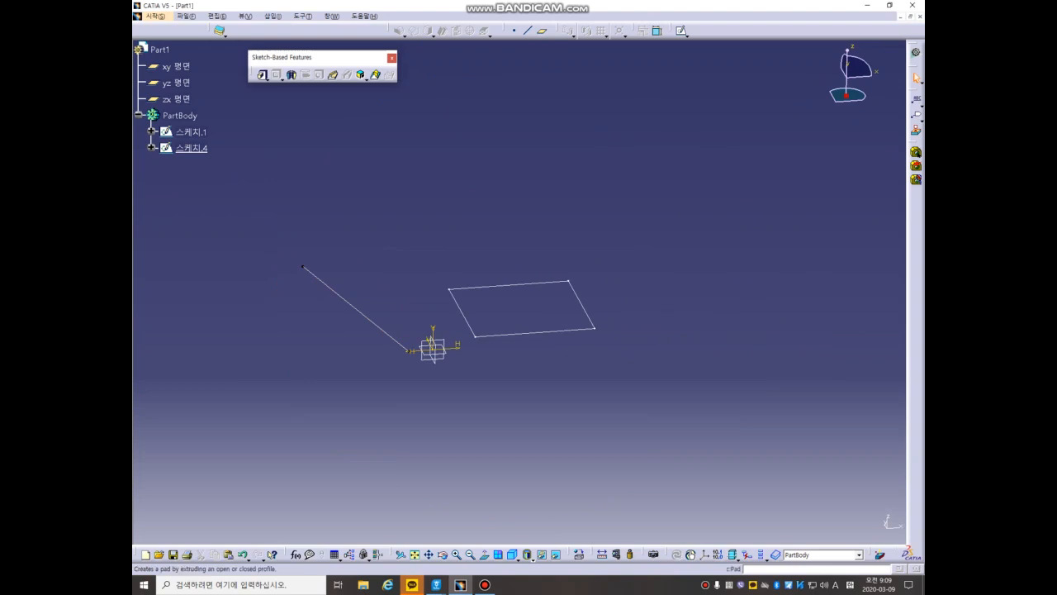
- Start a Pad from the rectangular sketch and clear the view of its preview
left_click(261, 74)
left_click(537, 332)
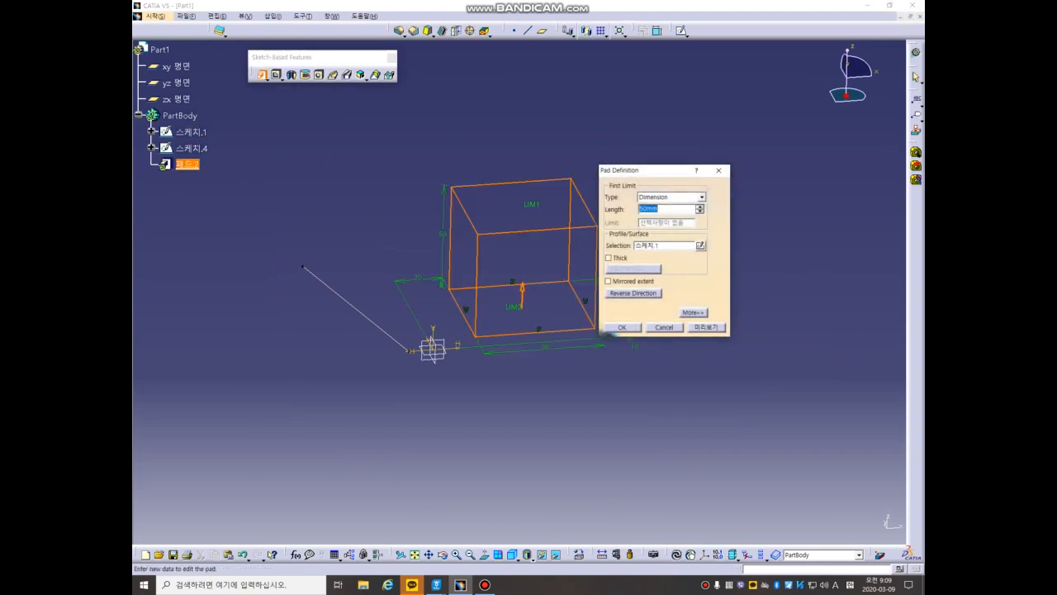
middle_click_drag(562, 382, 368, 367)
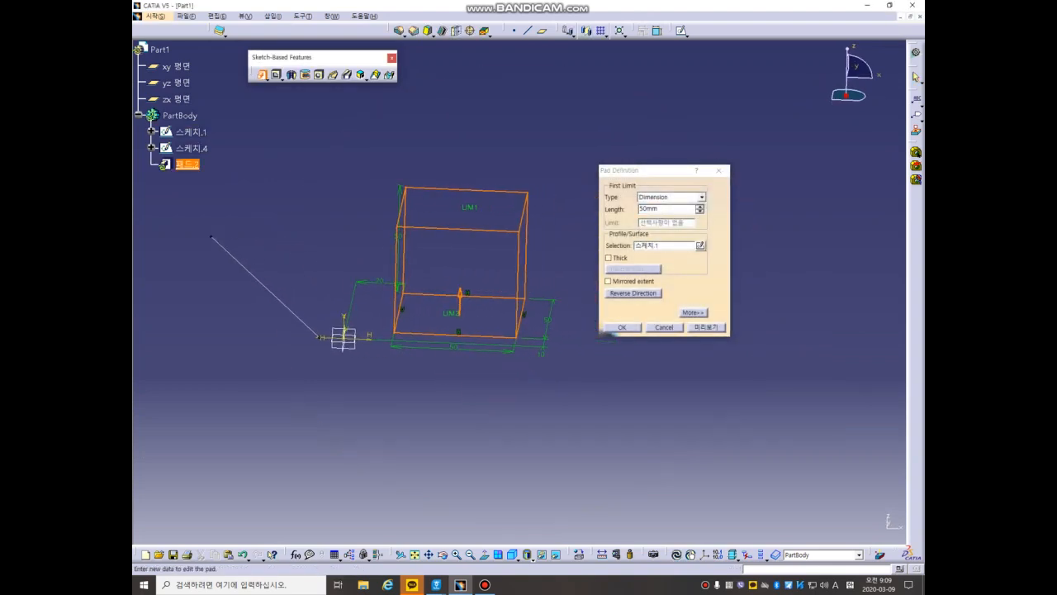
left_click_drag(626, 171, 594, 123)
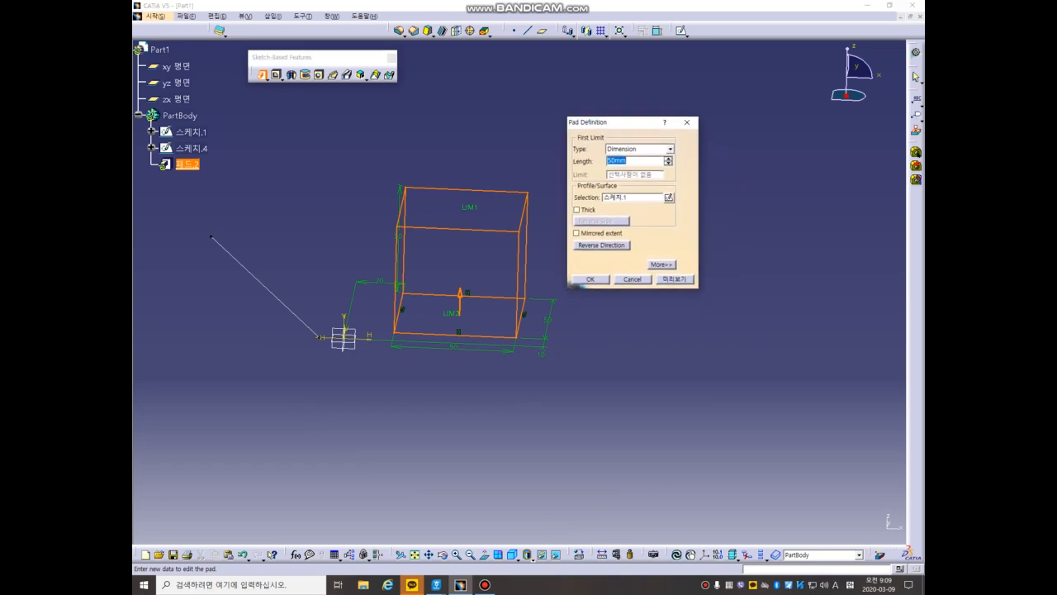
- Turn off Normal to profile, use the slanted line as the pad's direction reference, and preview the tilted pad
left_click(660, 264)
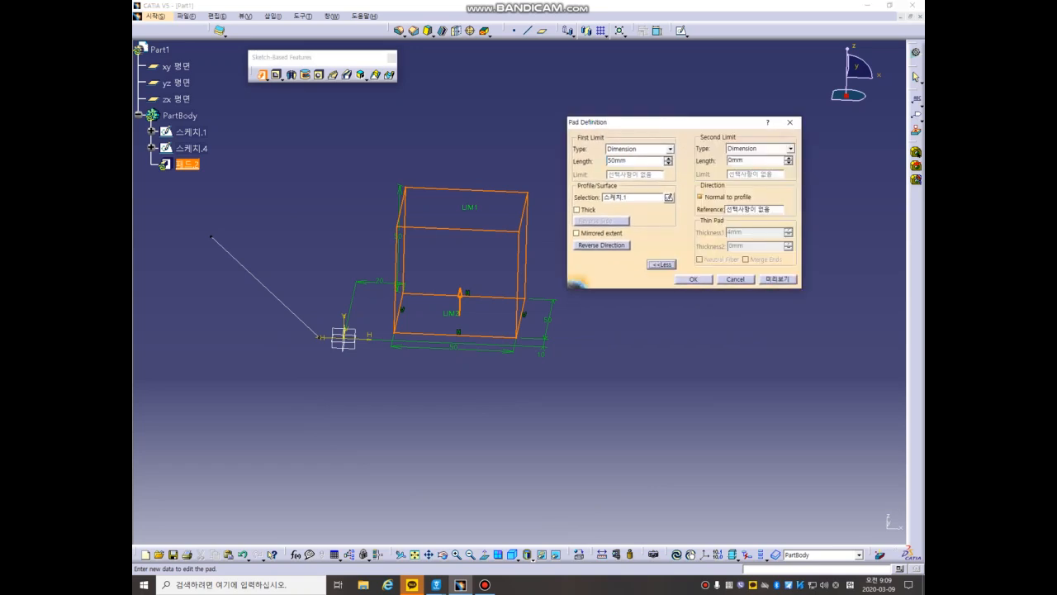
left_click(701, 197)
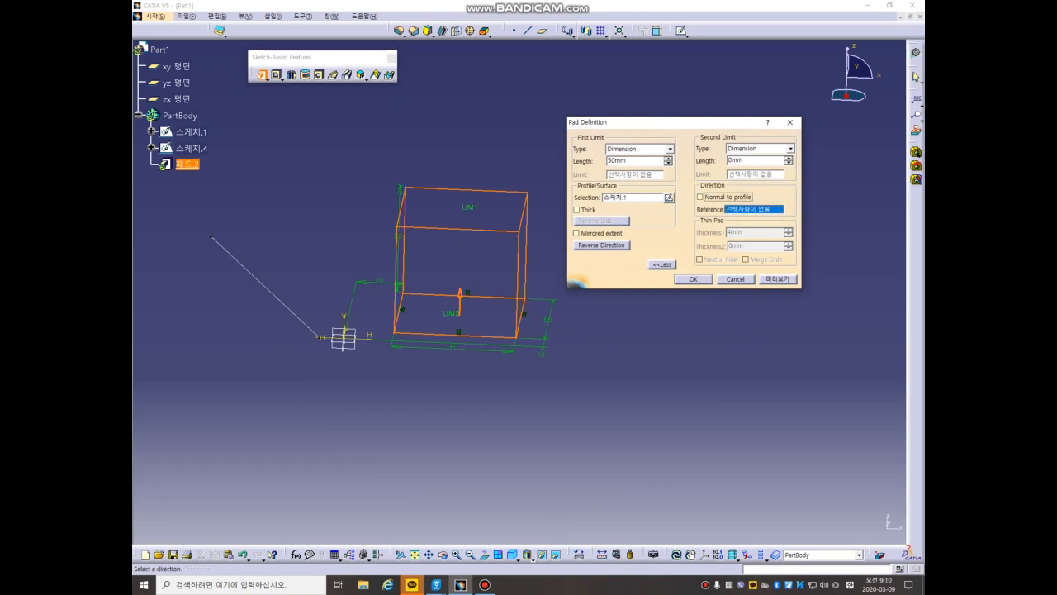
left_click(264, 286)
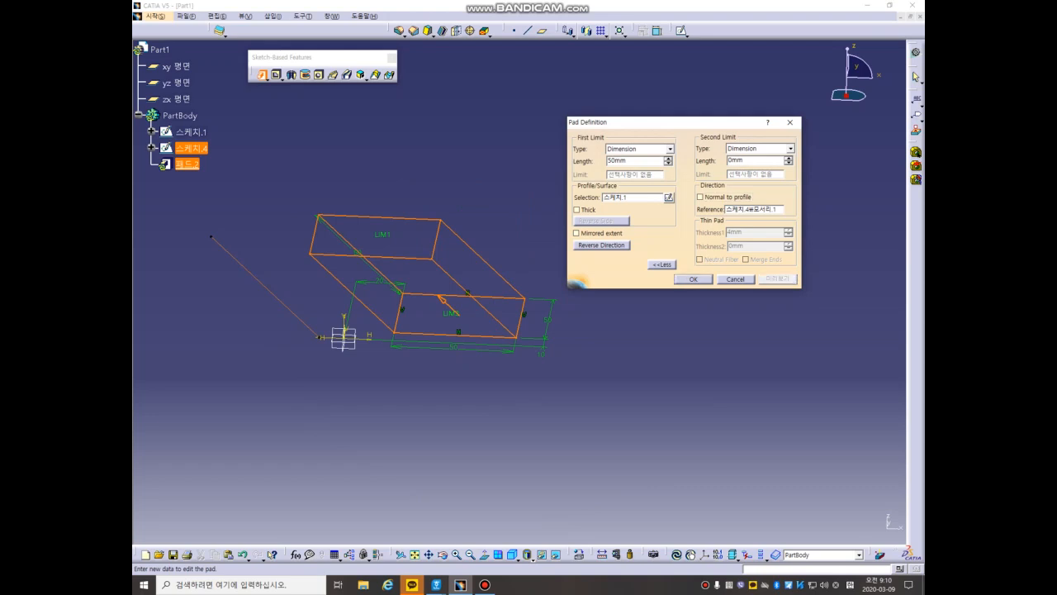
left_click(778, 279)
mouse_move(520, 311)
middle_mouse_down()
mouse_move(520, 242)
mouse_move(521, 320)
middle_mouse_up()
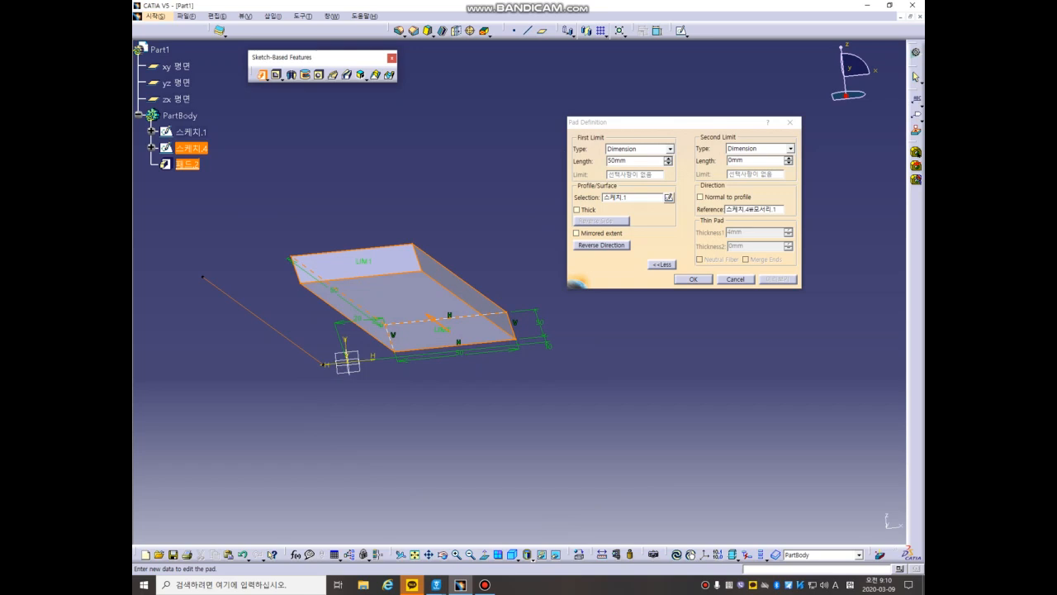
- Cancel the pad and delete both the rectangle and slanted-line sketches
left_click(670, 149)
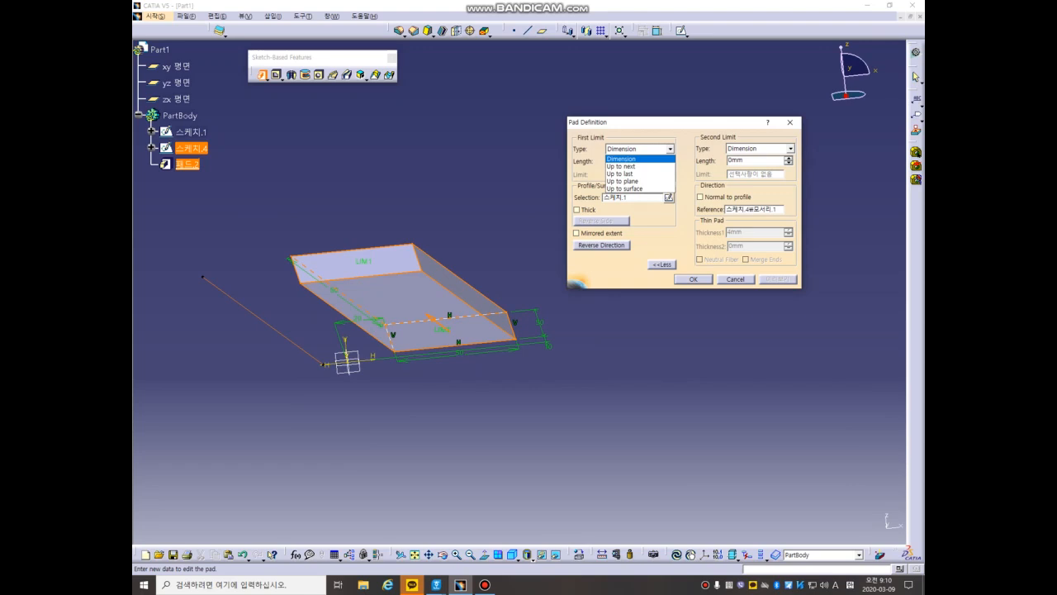
left_click(623, 158)
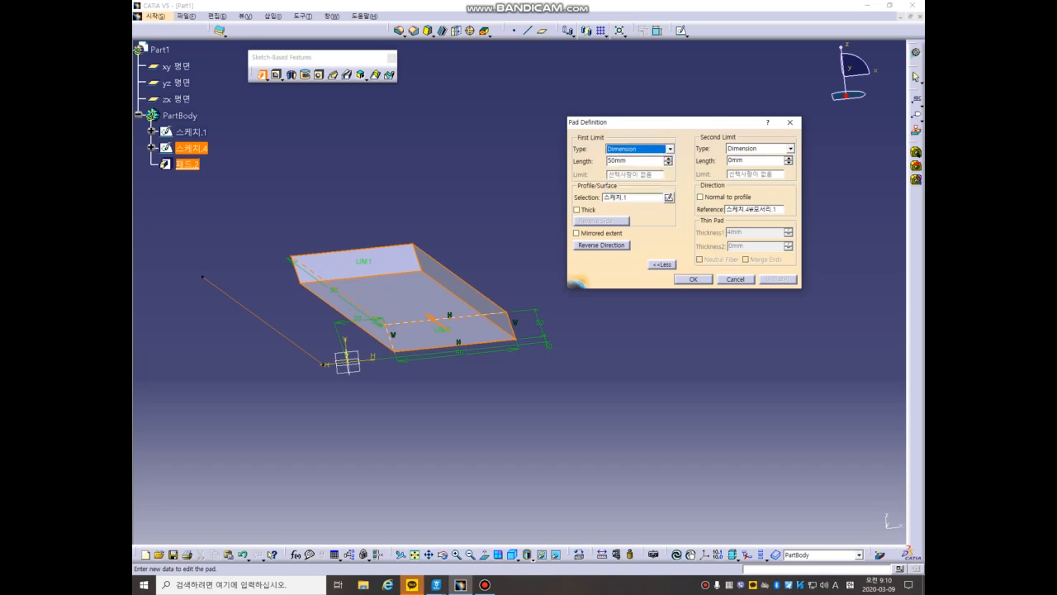
left_click(735, 279)
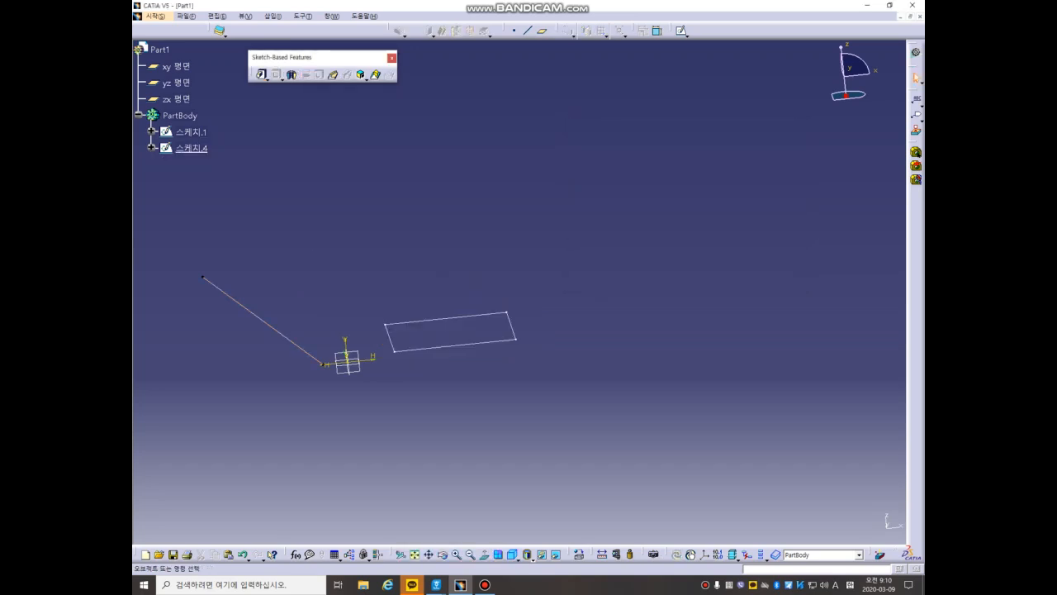
left_click_drag(182, 252, 517, 393)
key("Delete")
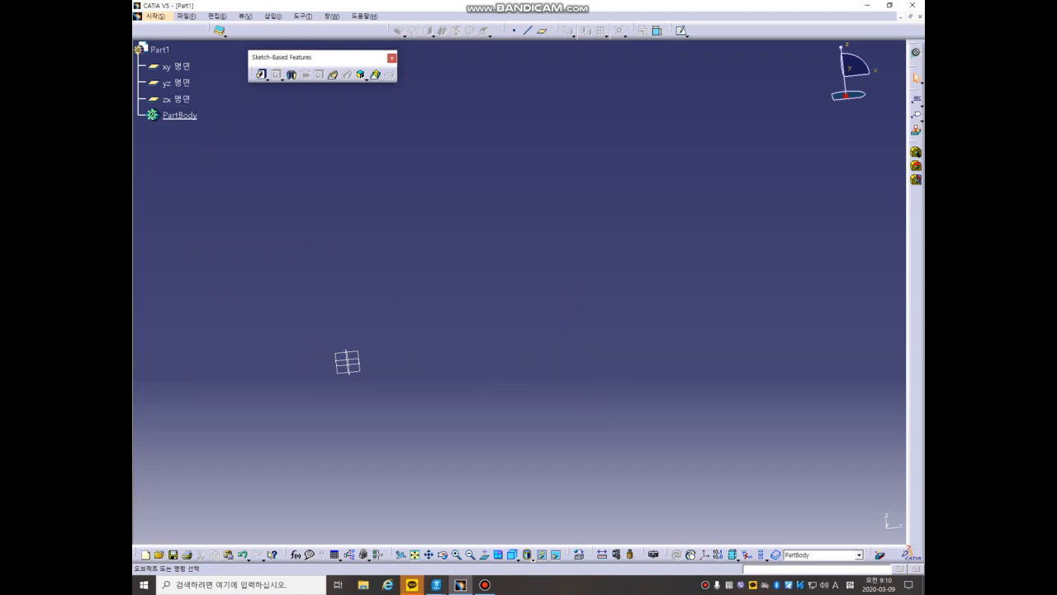
- Open a sketch on the yz plane and start a profile from the origin through (100, 0), (100, 20) and (20, 20) mm
mouse_move(347, 362)
middle_mouse_down()
mouse_move(354, 342)
mouse_move(352, 350)
middle_mouse_up()
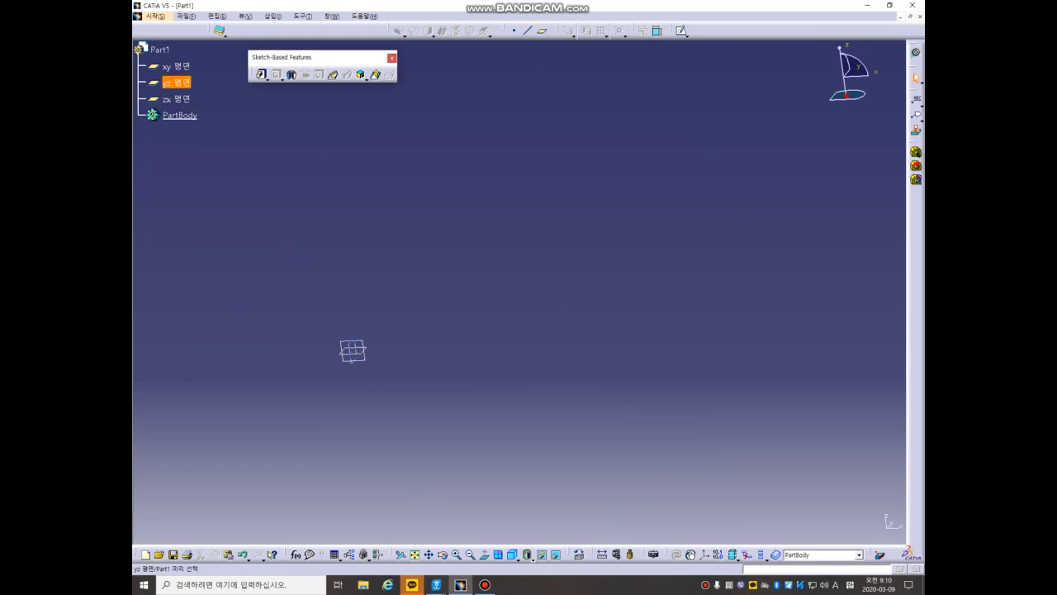
left_click(167, 84)
left_click(681, 30)
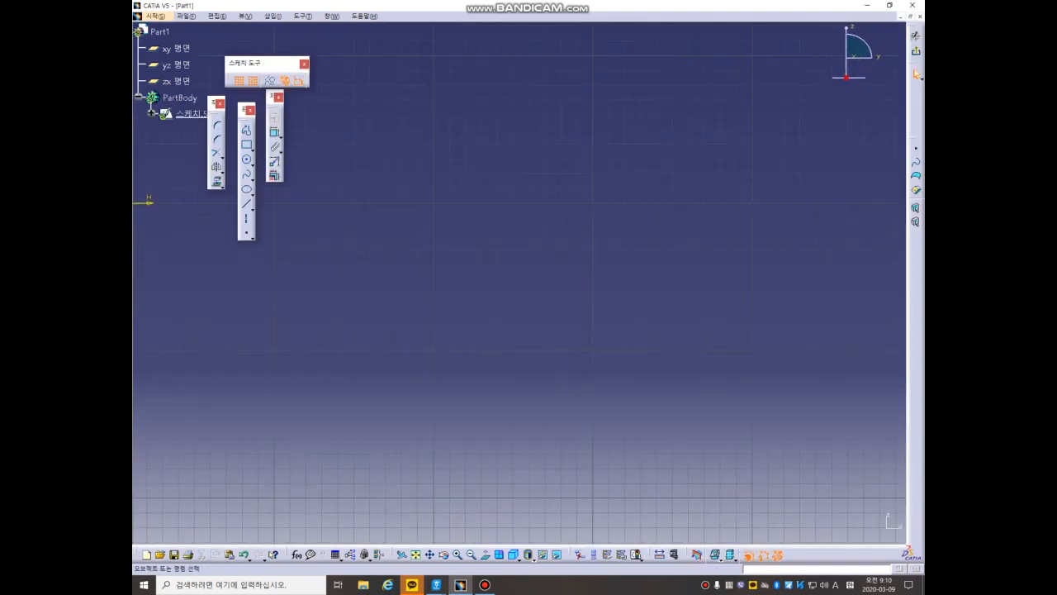
middle_click_drag(272, 314, 504, 324)
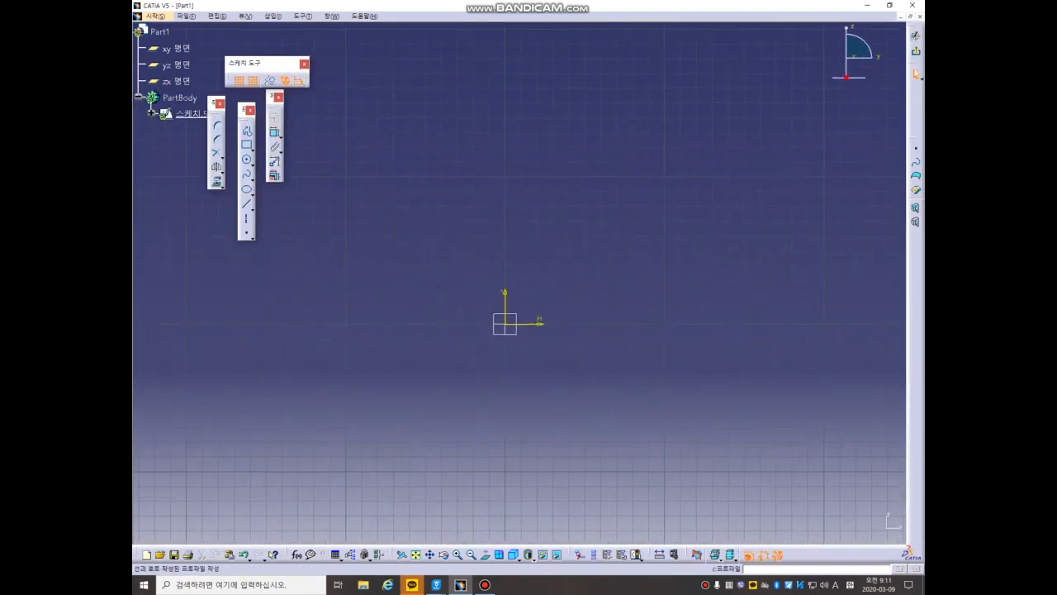
left_click(246, 130)
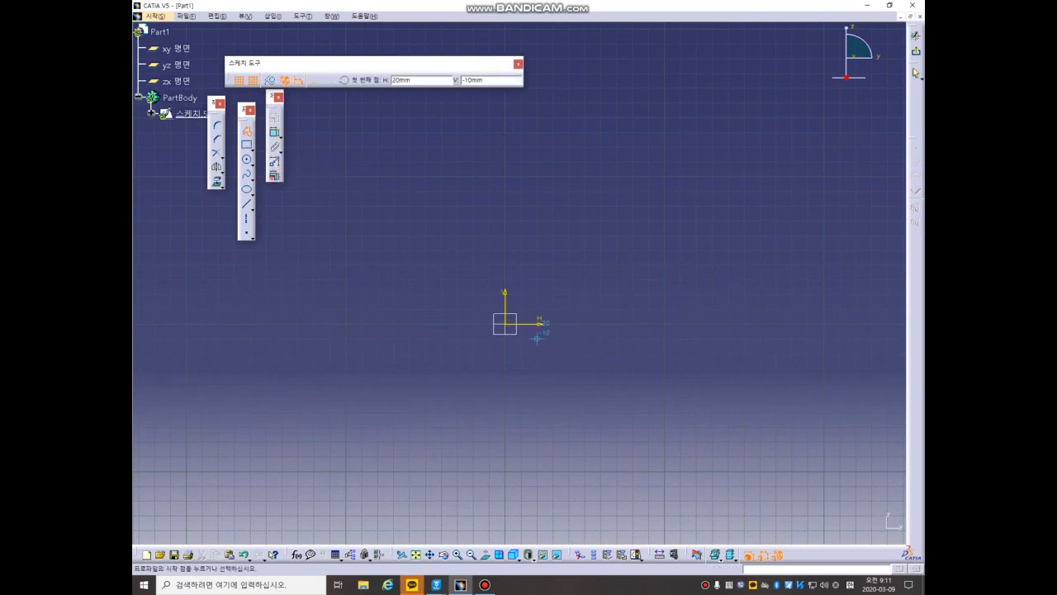
left_click(504, 323)
left_click(665, 324)
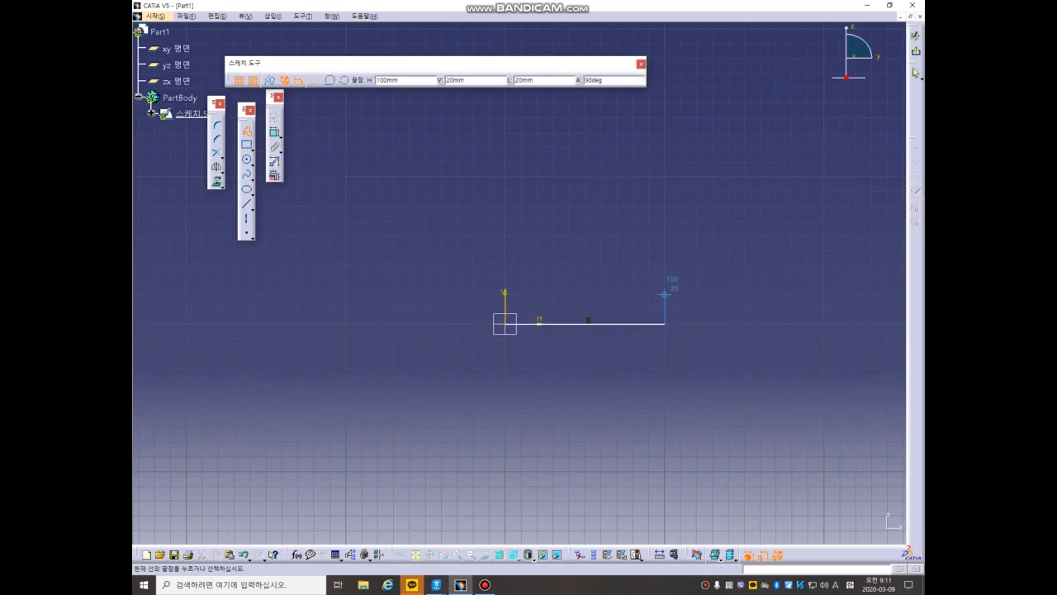
left_click(665, 294)
left_click(537, 294)
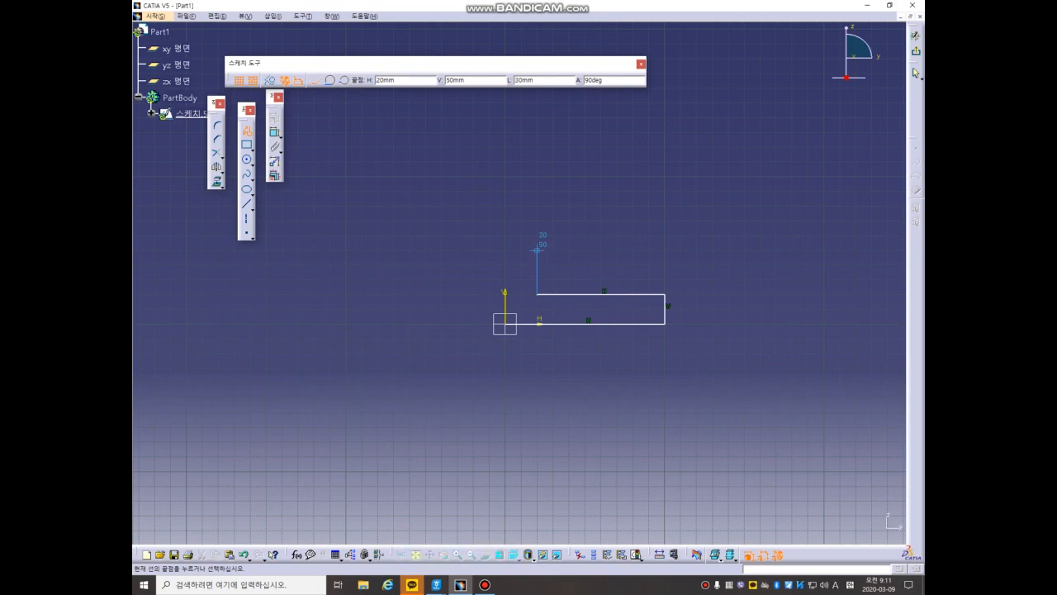
- Continue the stepped profile through (20, 50), (100, 50), (100, 70), (20, 70) and (20, 100) mm
left_click(537, 250)
left_click(665, 250)
left_click(665, 220)
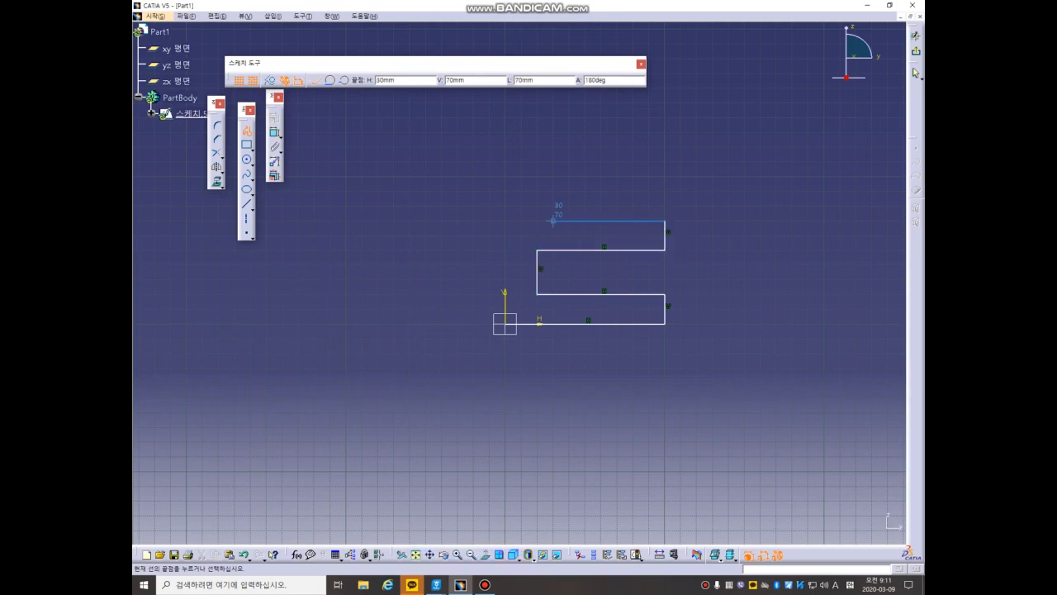
left_click(537, 220)
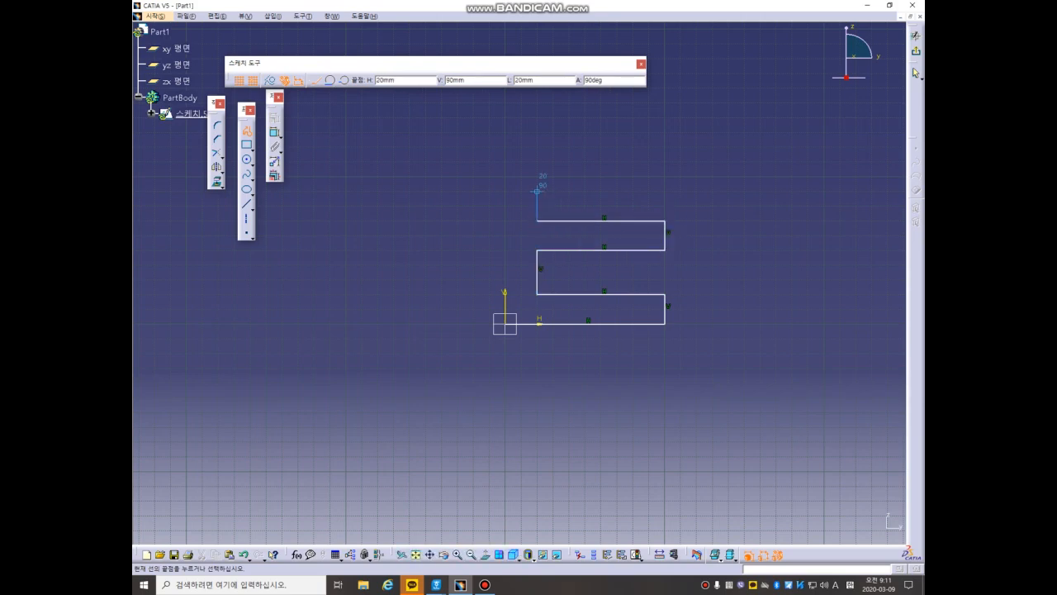
left_click(536, 176)
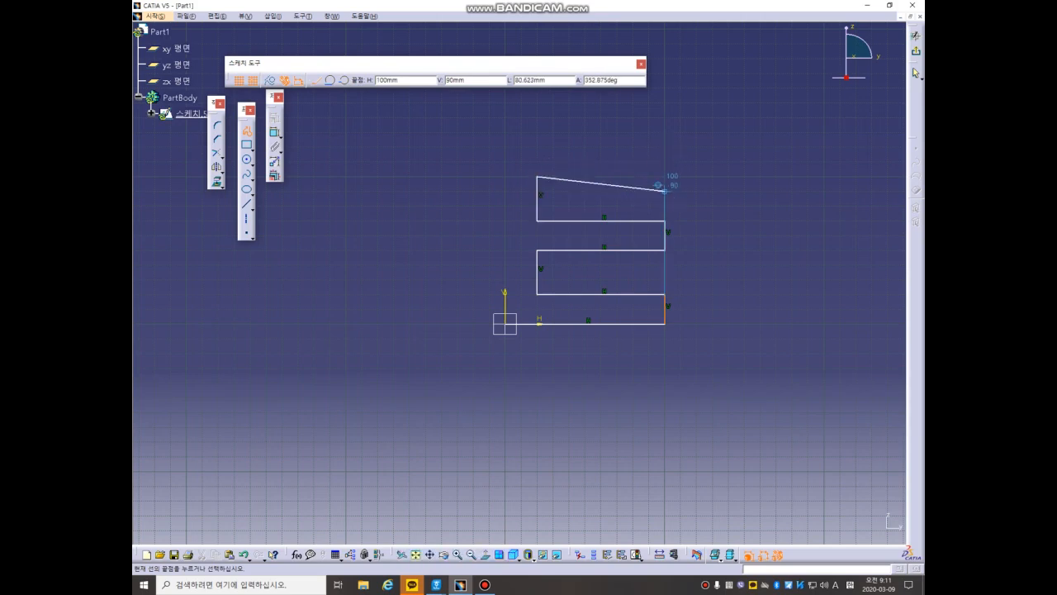
- Finish the profile through (100, 90), (100, 110), (20, 130), (20, 150) and (0, 150) mm, close it at the origin and exit the sketch
left_click(664, 190)
left_click(665, 161)
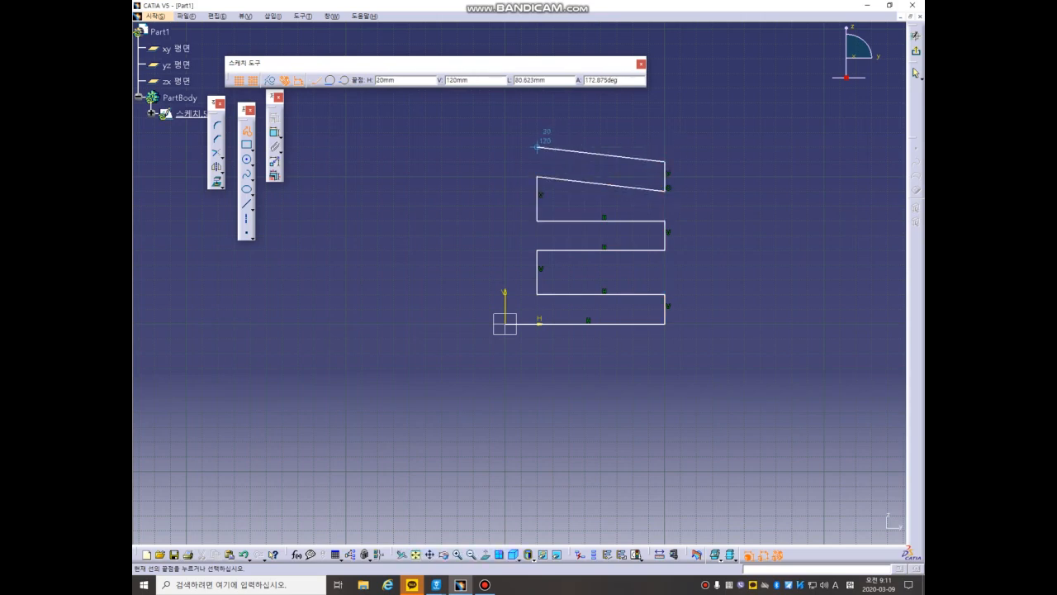
left_click(538, 130)
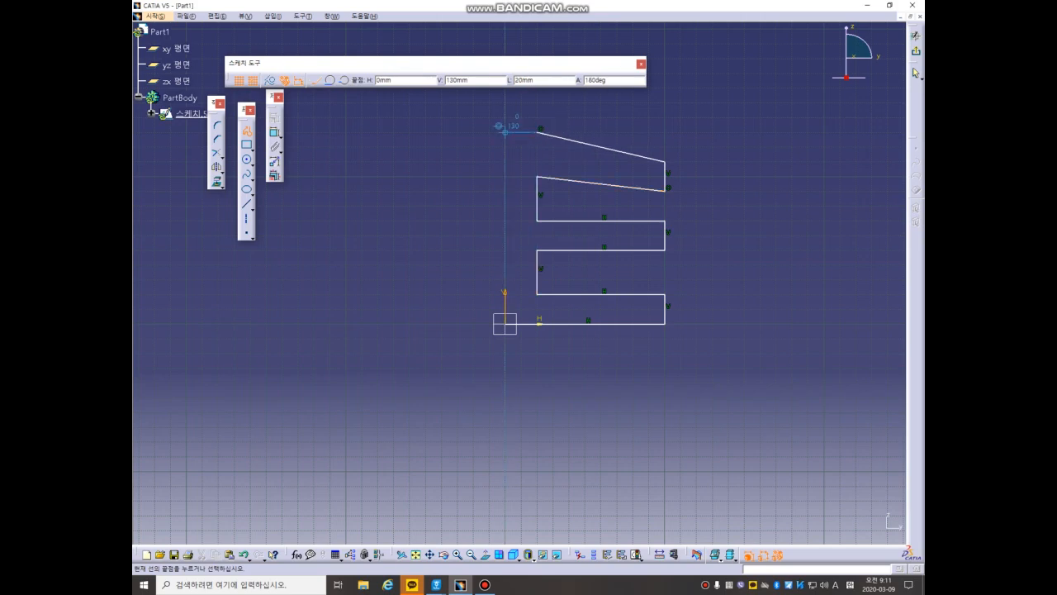
left_click(539, 103)
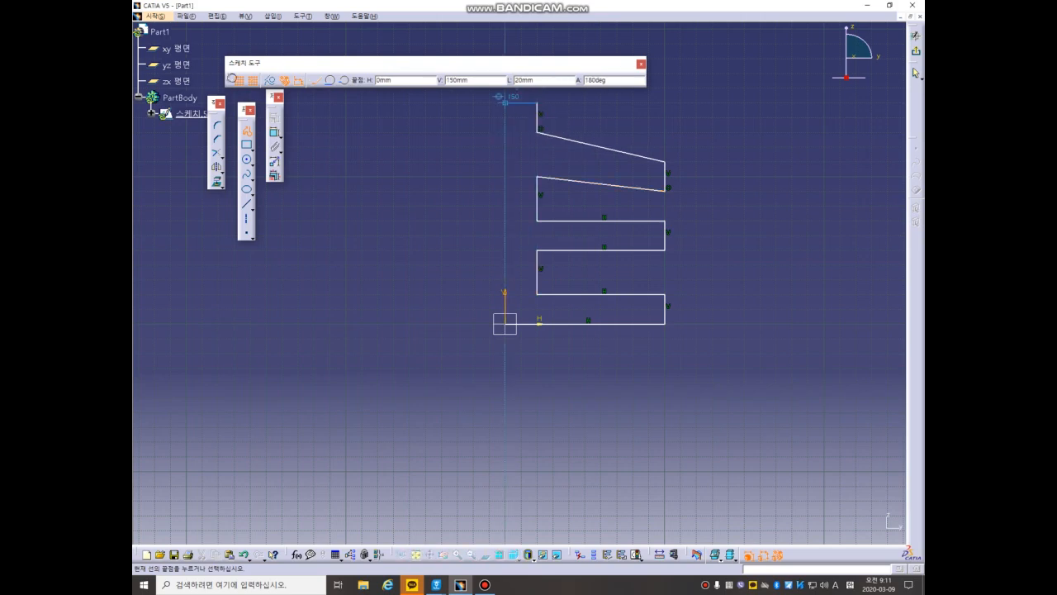
left_click(506, 103)
left_click(506, 323)
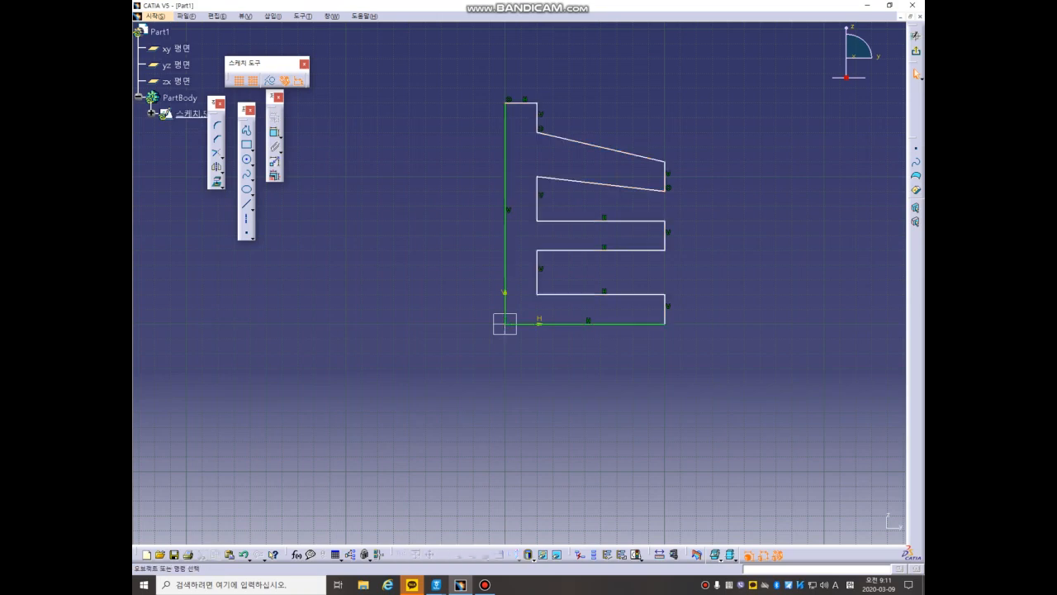
middle_click_drag(506, 323, 487, 403)
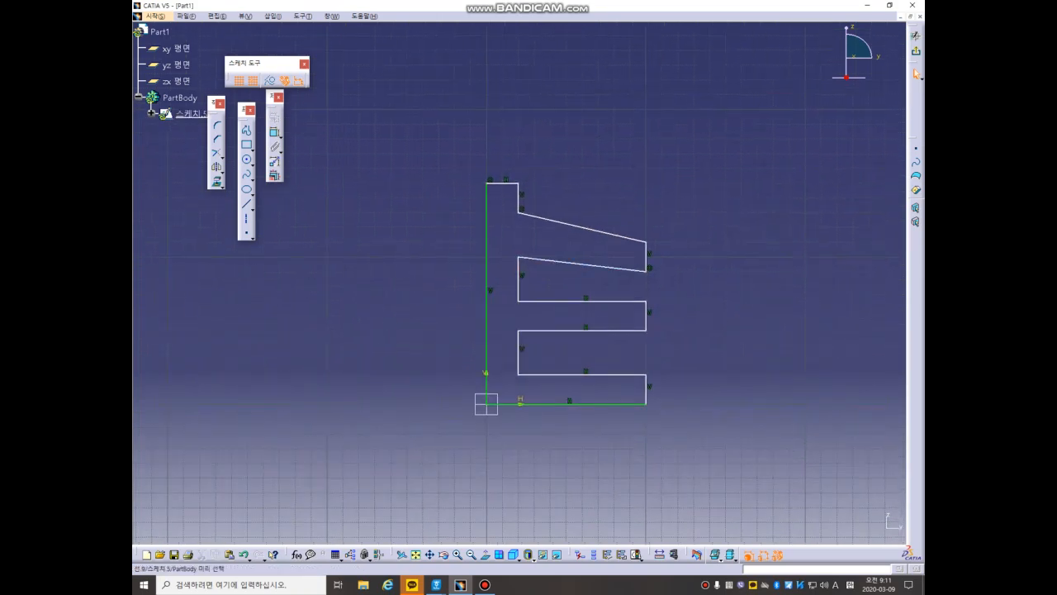
left_click(916, 52)
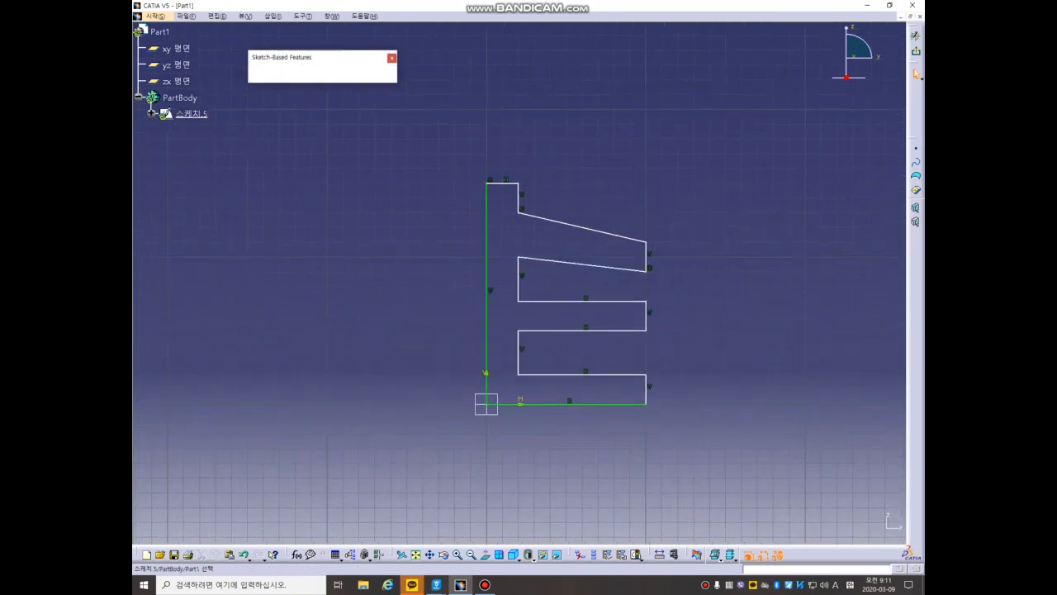
- Pad the E-shaped profile with a length of 30 mm and Mirrored extent turned on
mouse_move(570, 314)
middle_mouse_down()
mouse_move(611, 347)
mouse_move(626, 343)
middle_mouse_up()
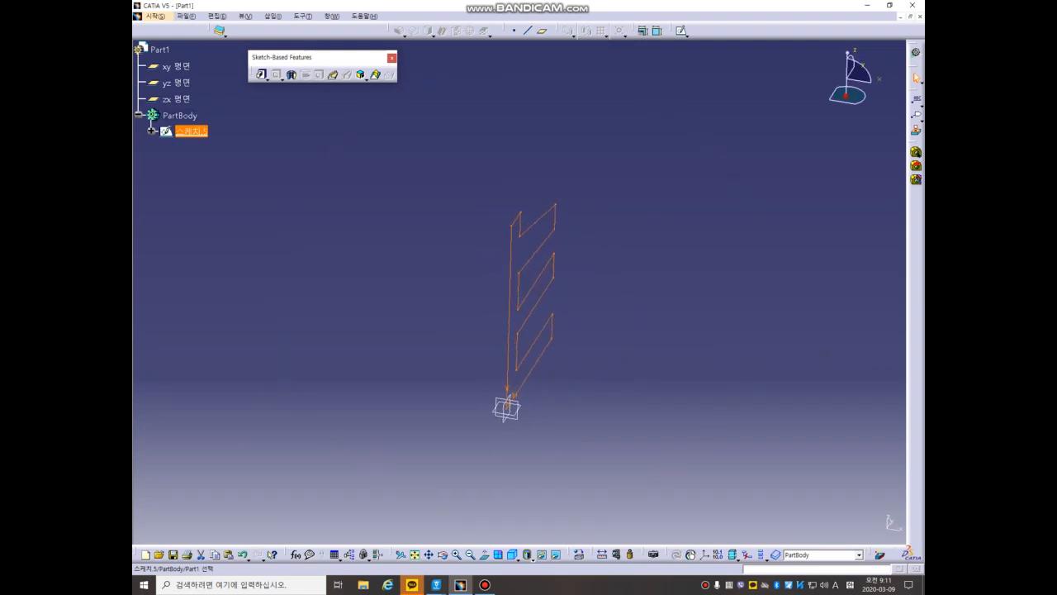
left_click(261, 74)
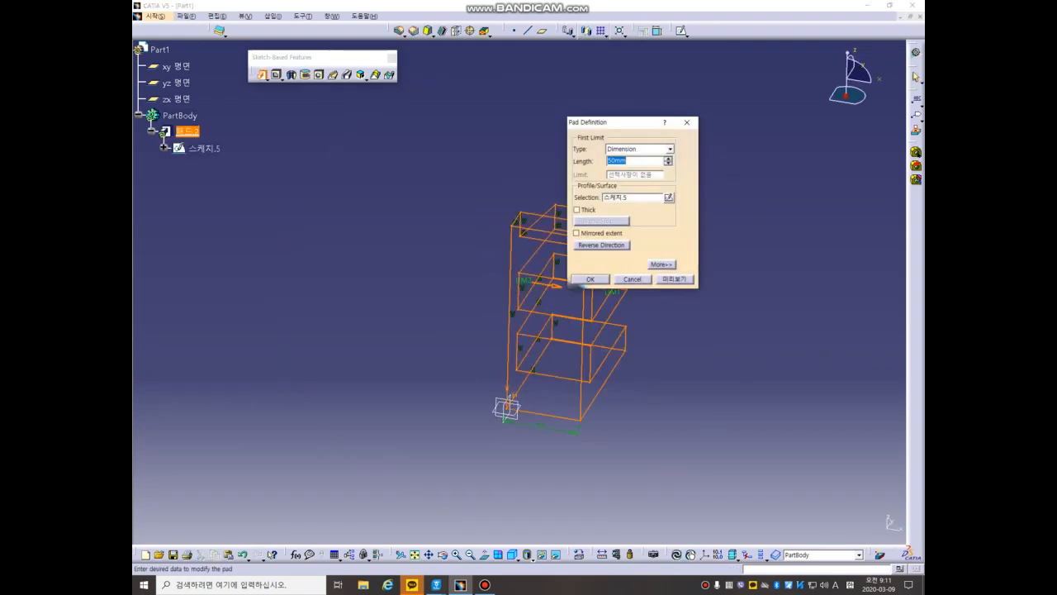
middle_click_drag(529, 291, 501, 292)
left_click(577, 233)
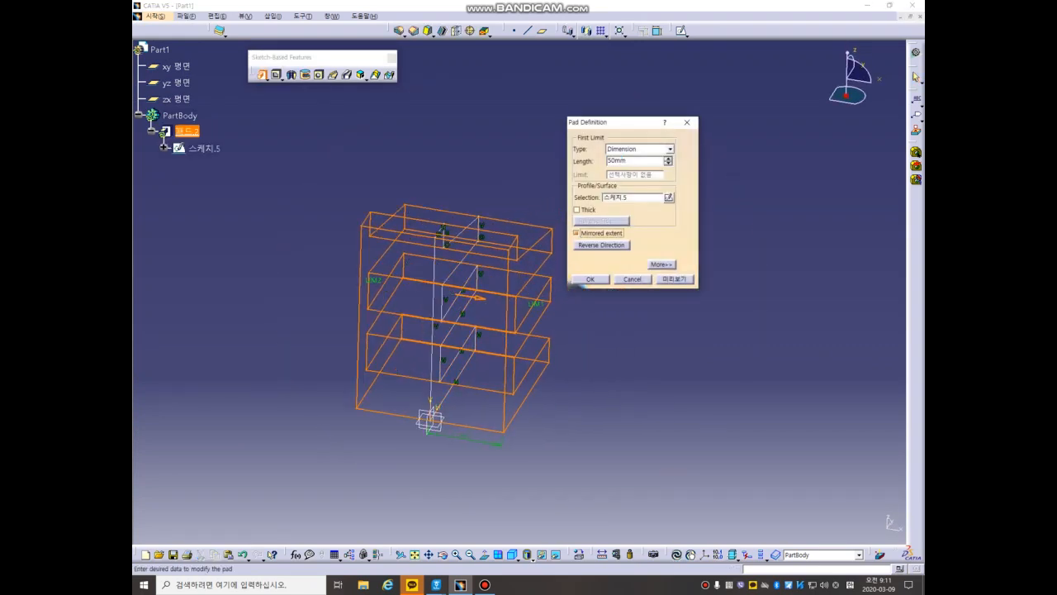
double_click(618, 161)
type("30")
left_click(582, 282)
middle_click_drag(582, 330, 438, 316)
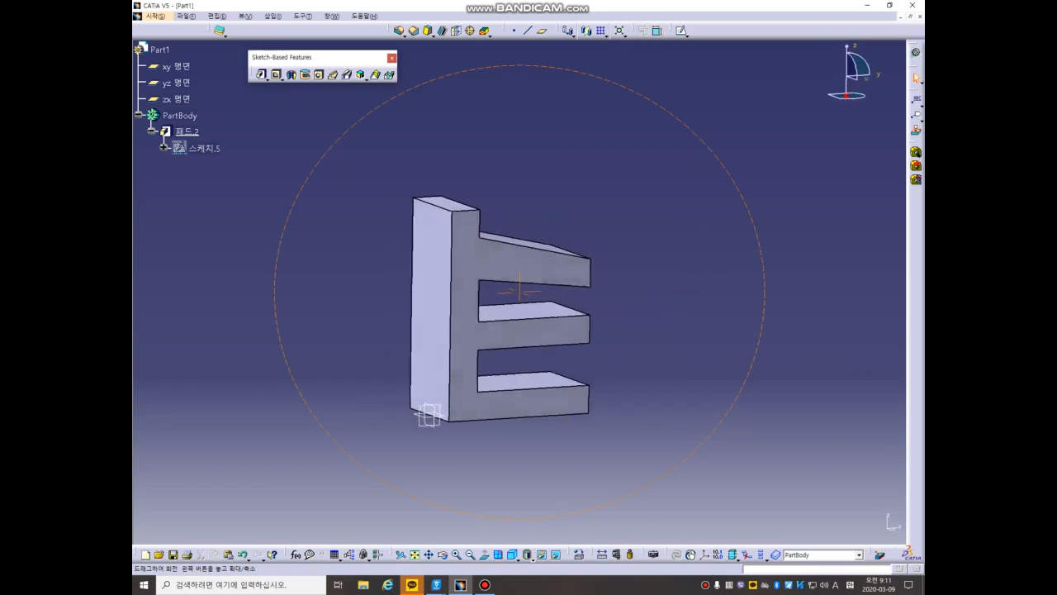
- On the solid's bottom face, sketch a circle of radius 20 mm centred at (0, -70) mm and exit the sketch
middle_click_drag(429, 416, 413, 350)
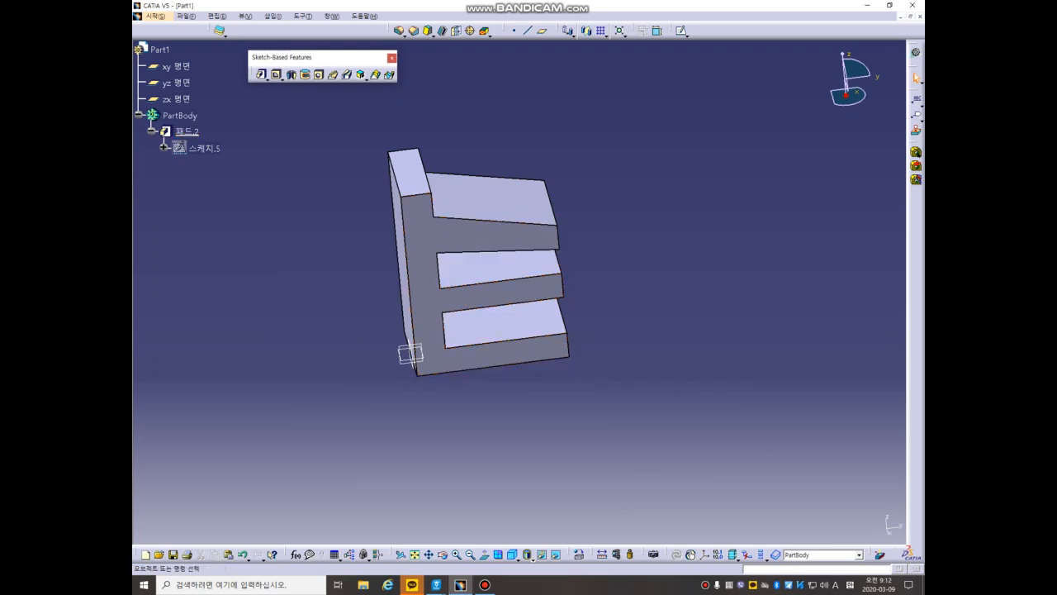
middle_click_drag(578, 314, 497, 178)
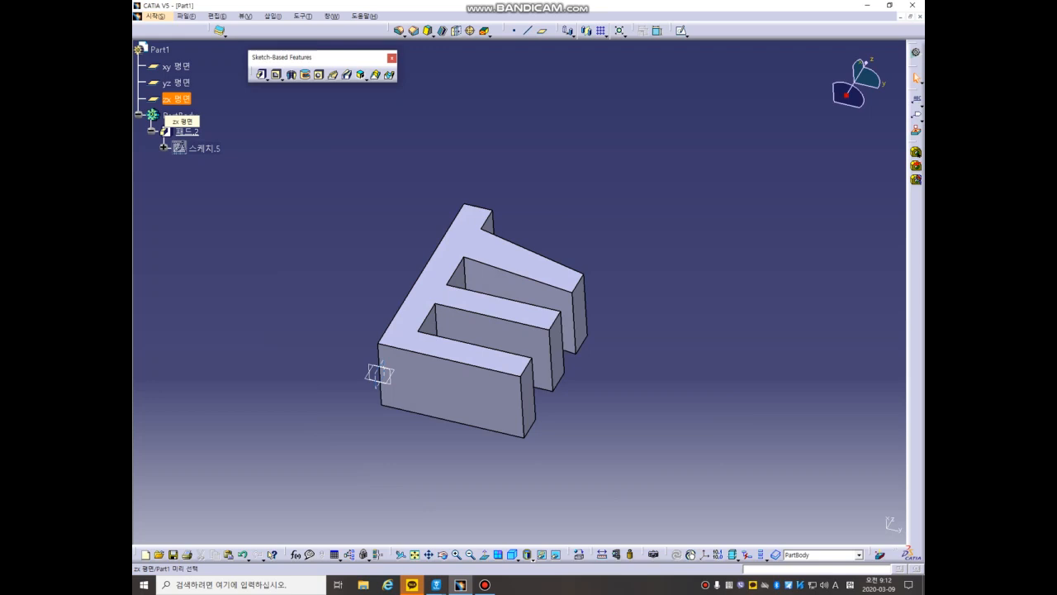
middle_click_drag(379, 371, 382, 357)
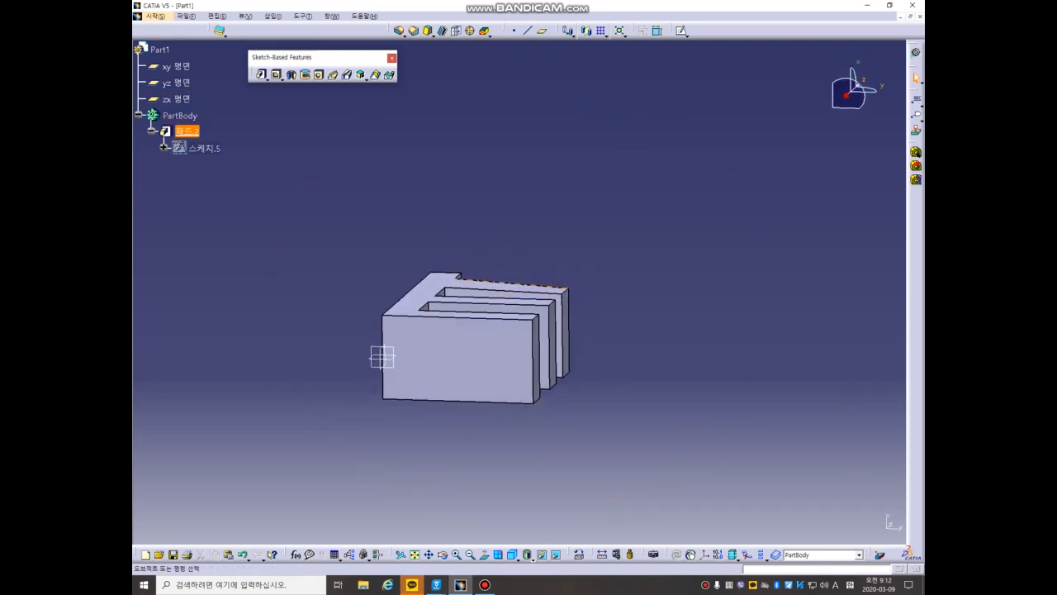
left_click(383, 357)
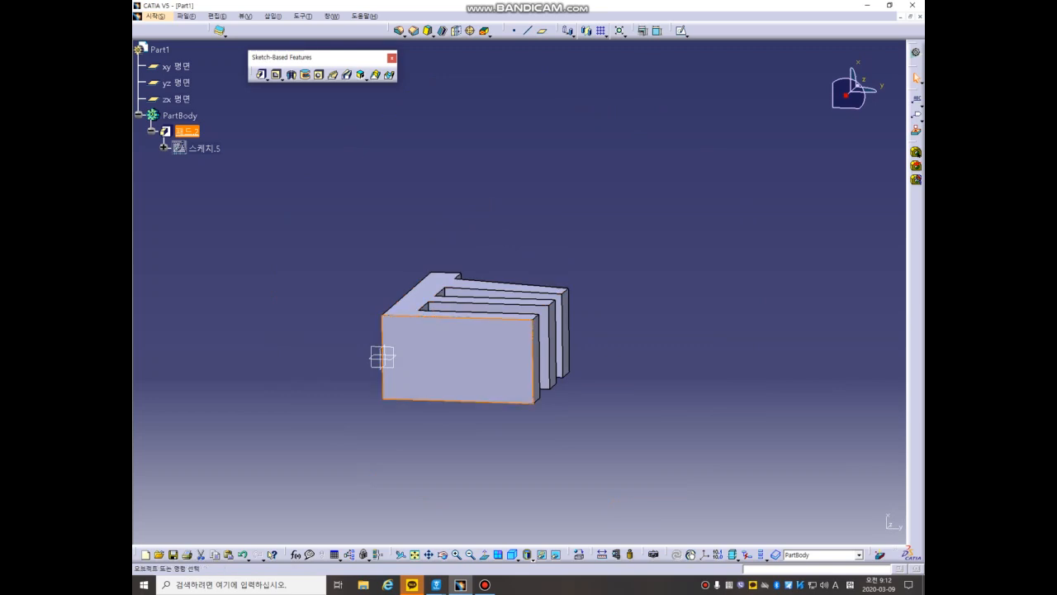
left_click(680, 31)
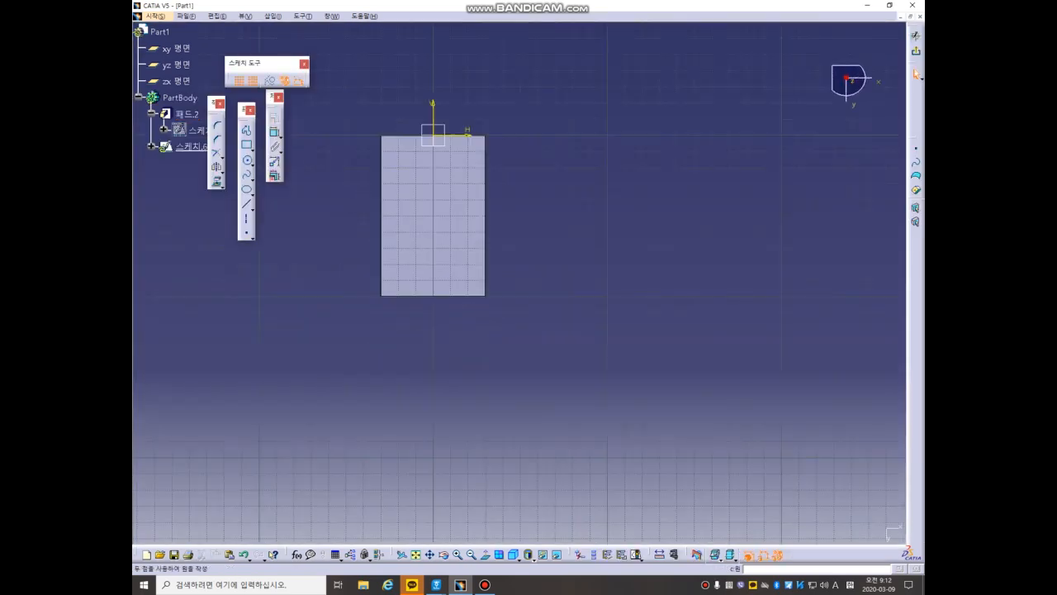
left_click(246, 159)
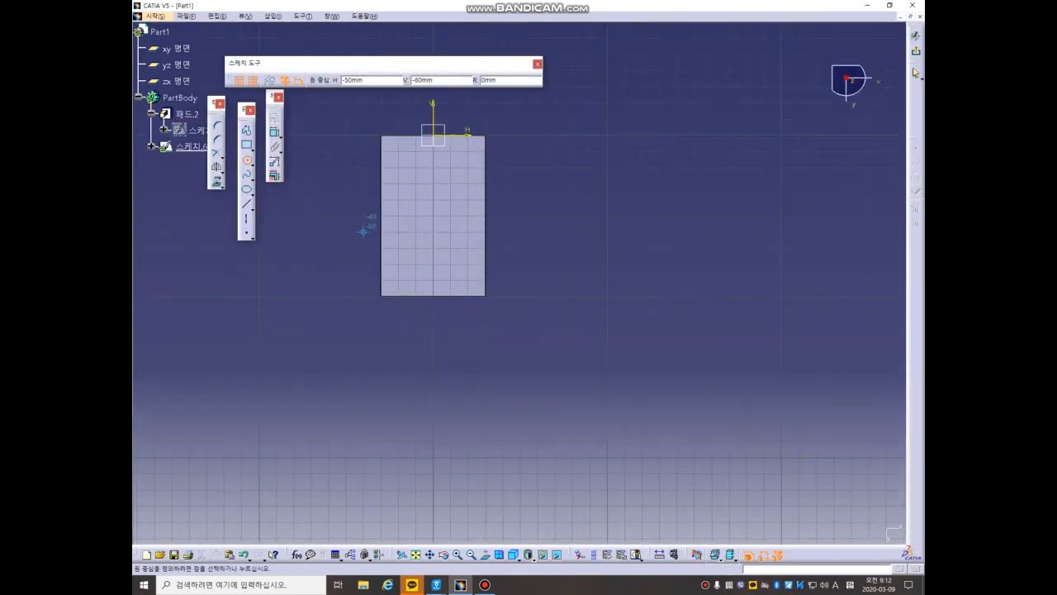
left_click(433, 248)
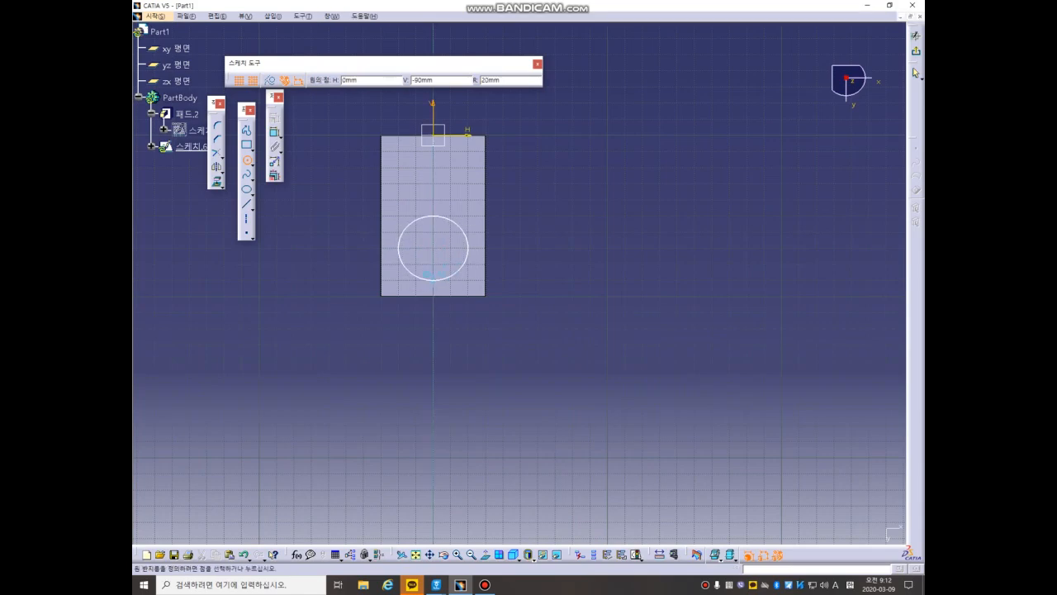
left_click(439, 280)
left_click(916, 51)
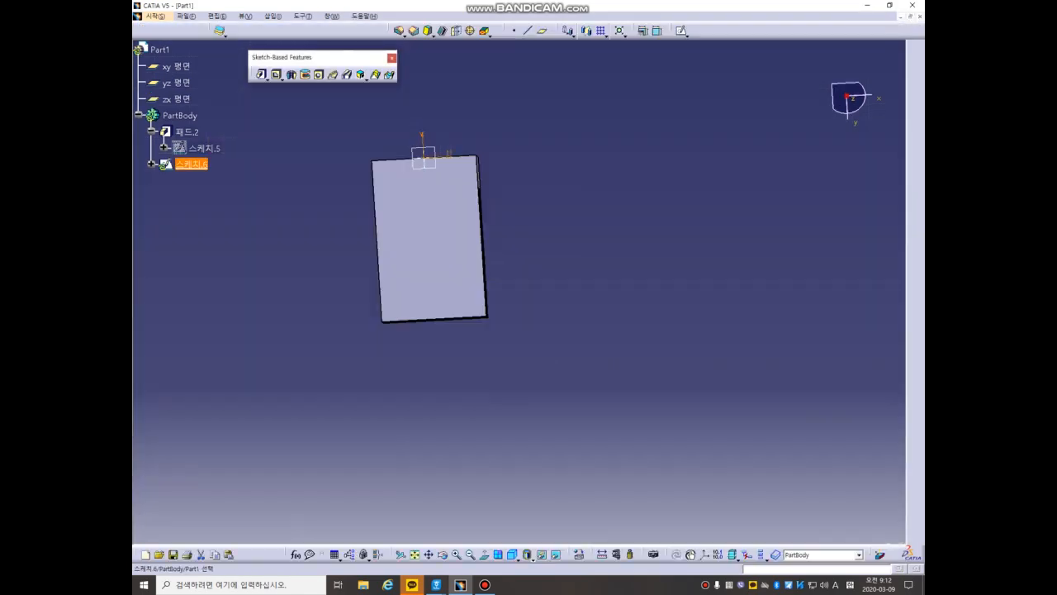
- Start a 30 mm pad from the circle, reverse its direction up through the bottom arm and preview it
middle_click_drag(570, 240, 591, 389)
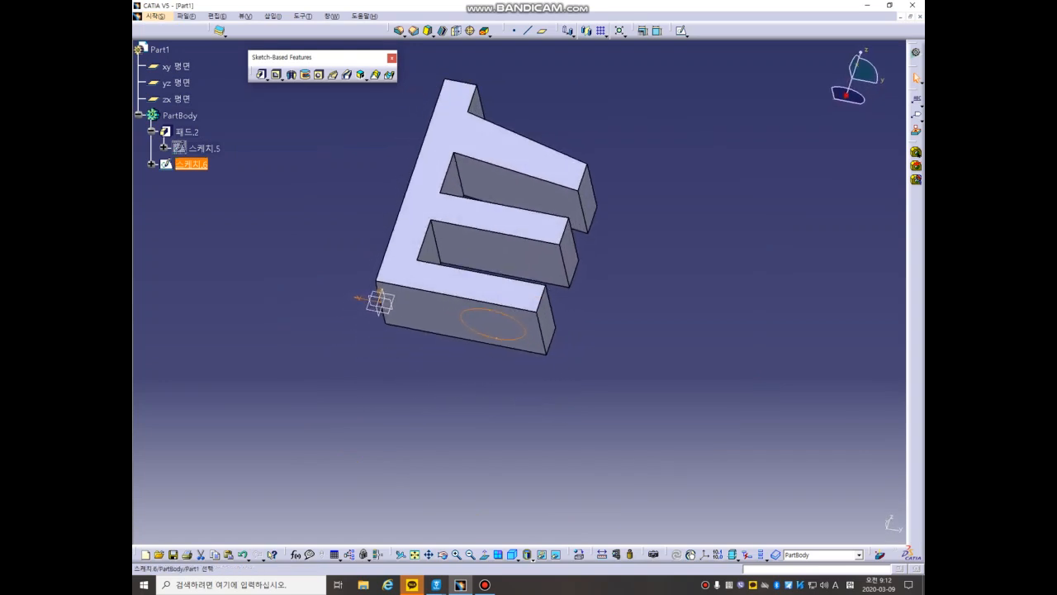
middle_click_drag(516, 149, 494, 325)
left_click(262, 74)
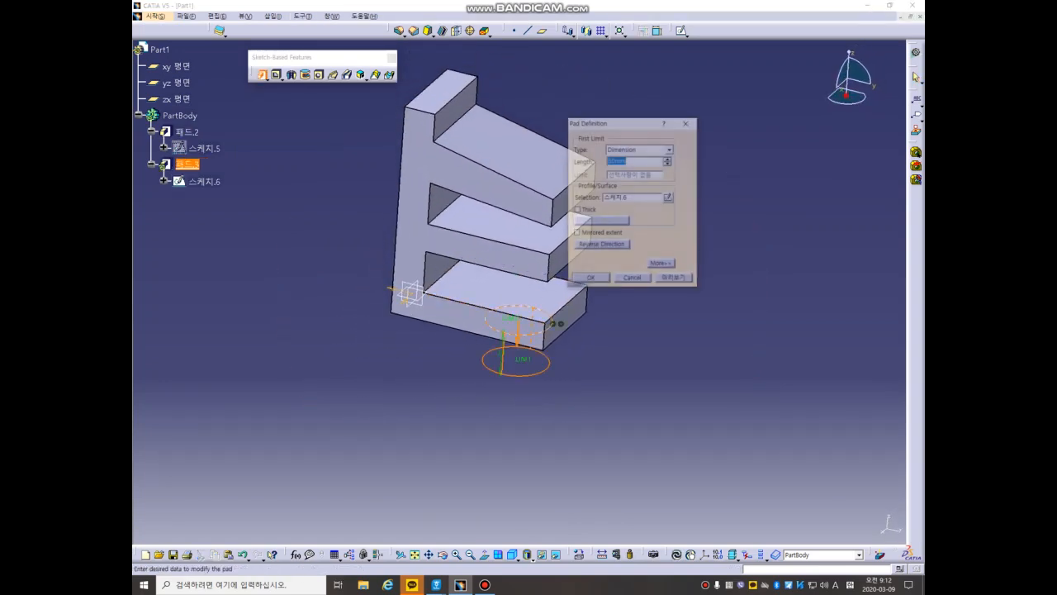
left_click(518, 334)
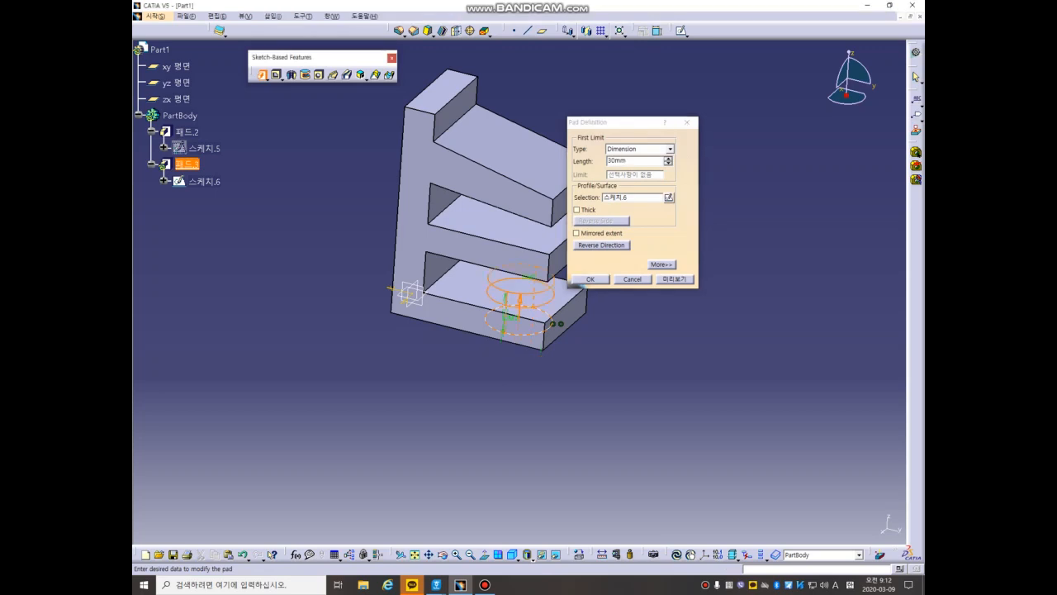
middle_click_drag(518, 335, 502, 273)
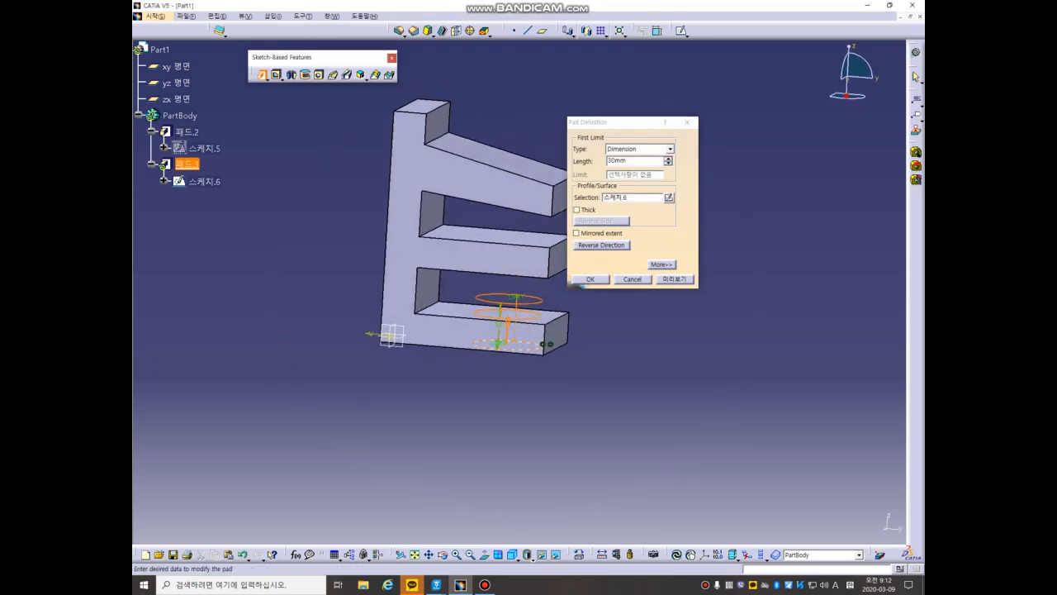
left_click(675, 279)
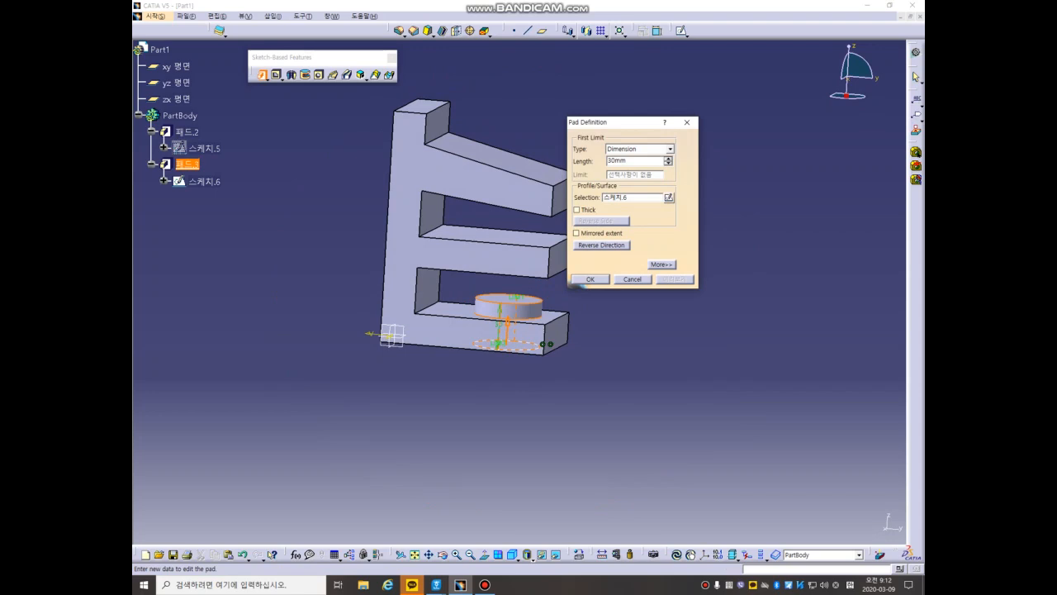
left_click_drag(636, 124, 713, 119)
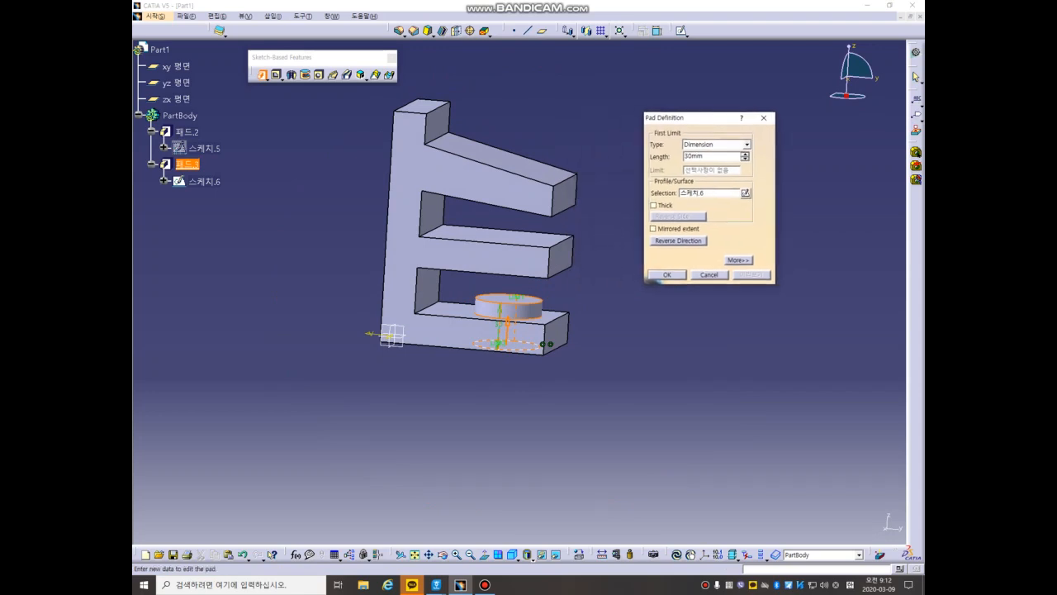
- Try the circle pad's first limit as Up to next with no offset and preview it
left_click(746, 145)
left_click(698, 162)
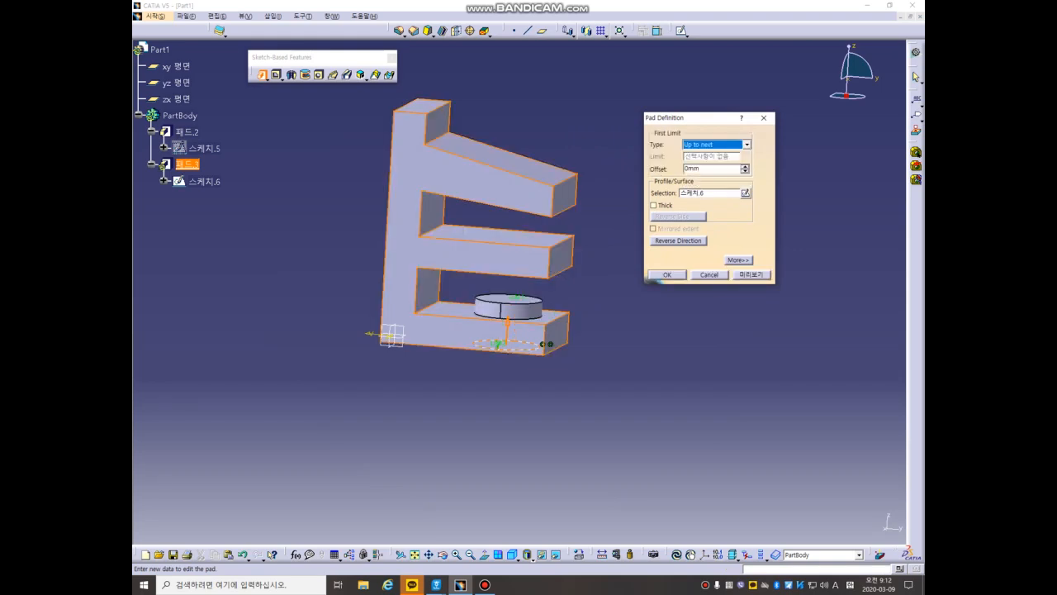
left_click(751, 274)
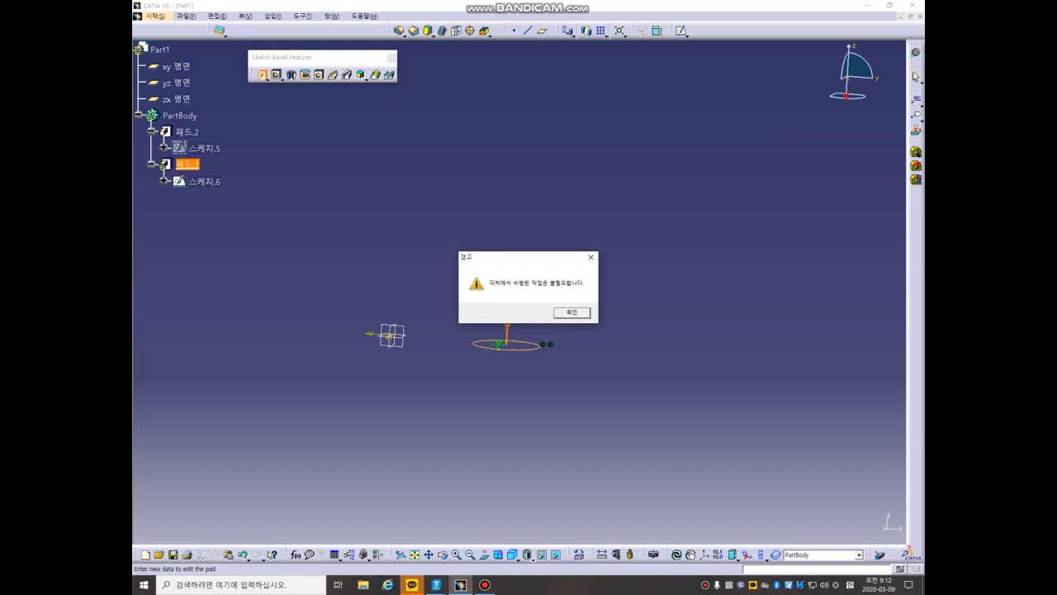
key("Return")
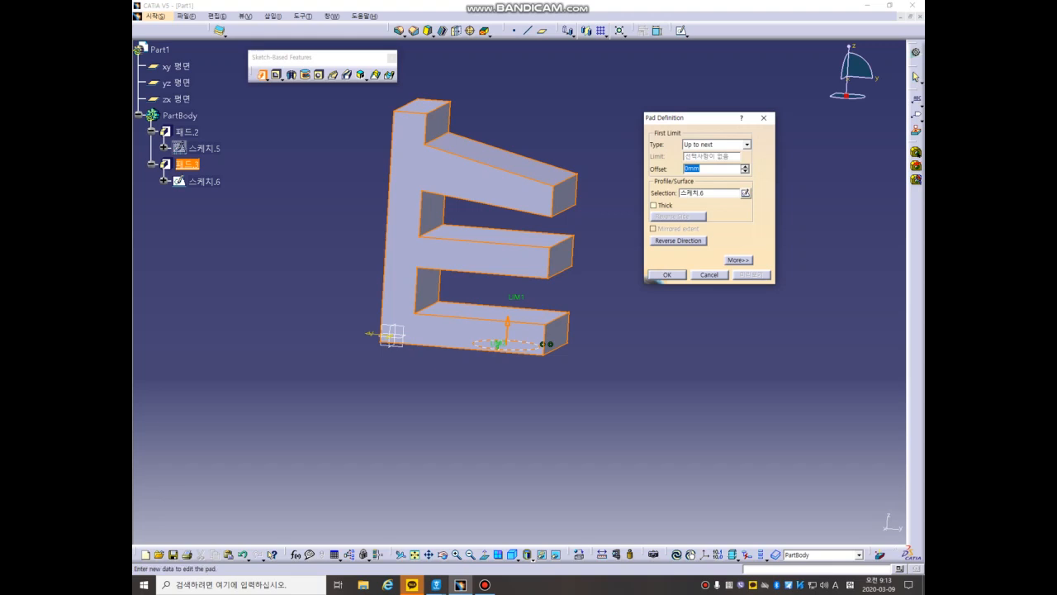
- Set the Up to next offset to 15 mm and preview the circle pad
type("20")
key("BackSpace")
key("BackSpace")
type("15")
key("Tab")
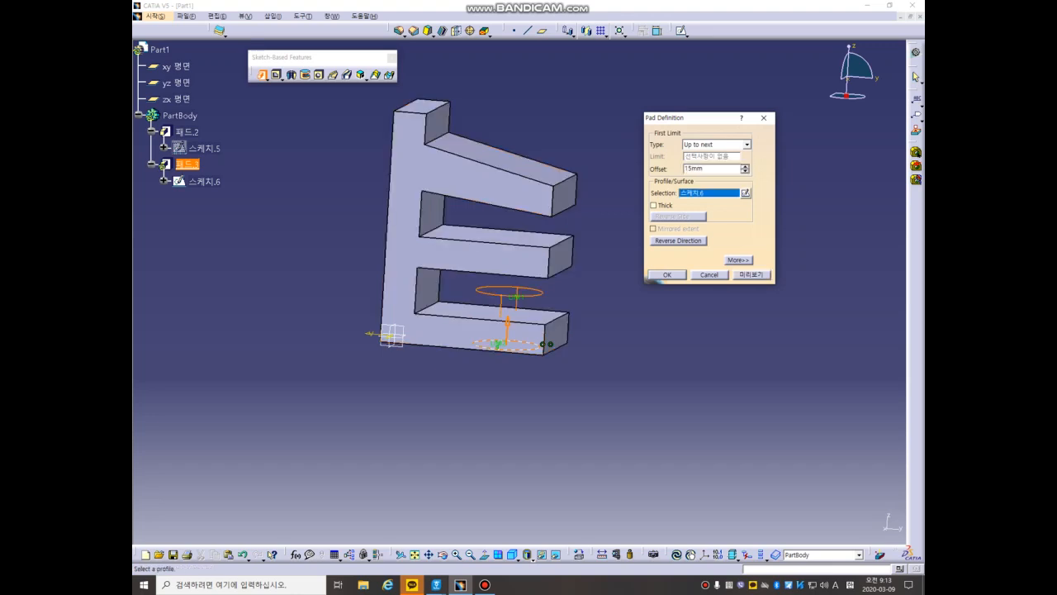
left_click(752, 274)
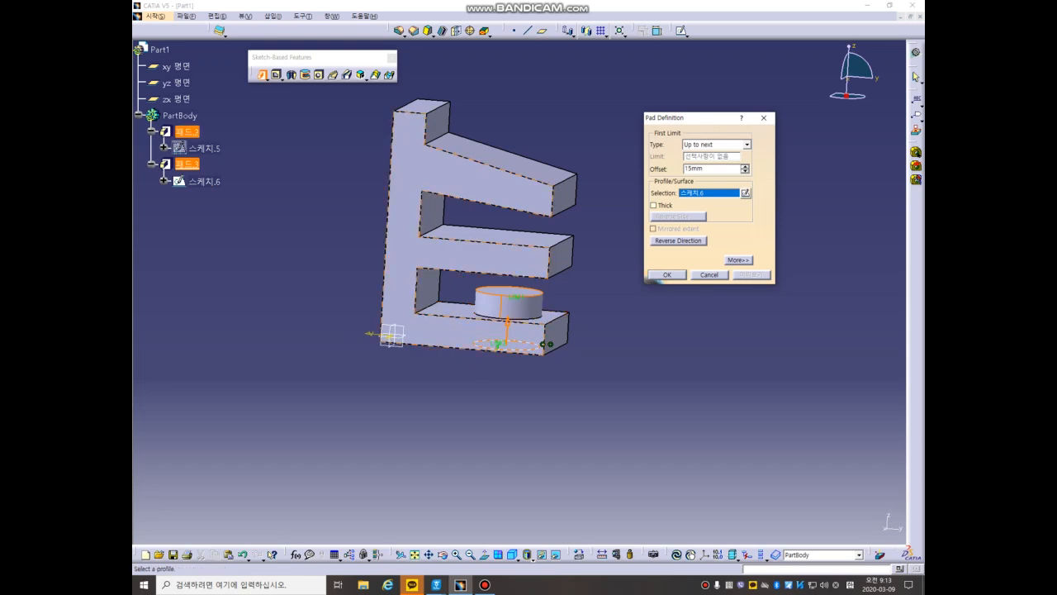
- Change the circle pad's first limit to Up to last with a 0 mm offset and preview it
left_click(747, 145)
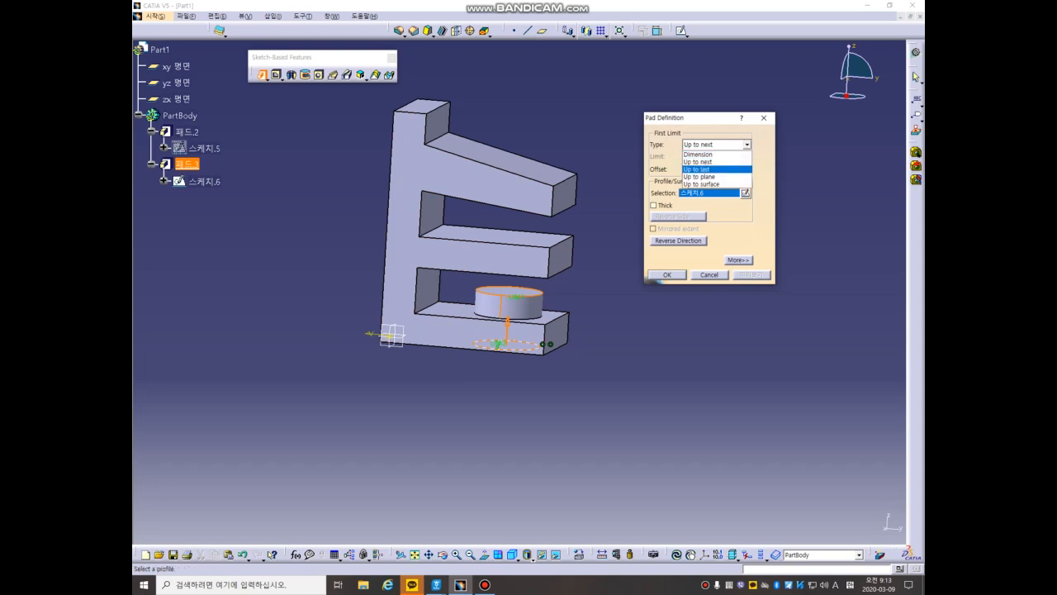
left_click(698, 170)
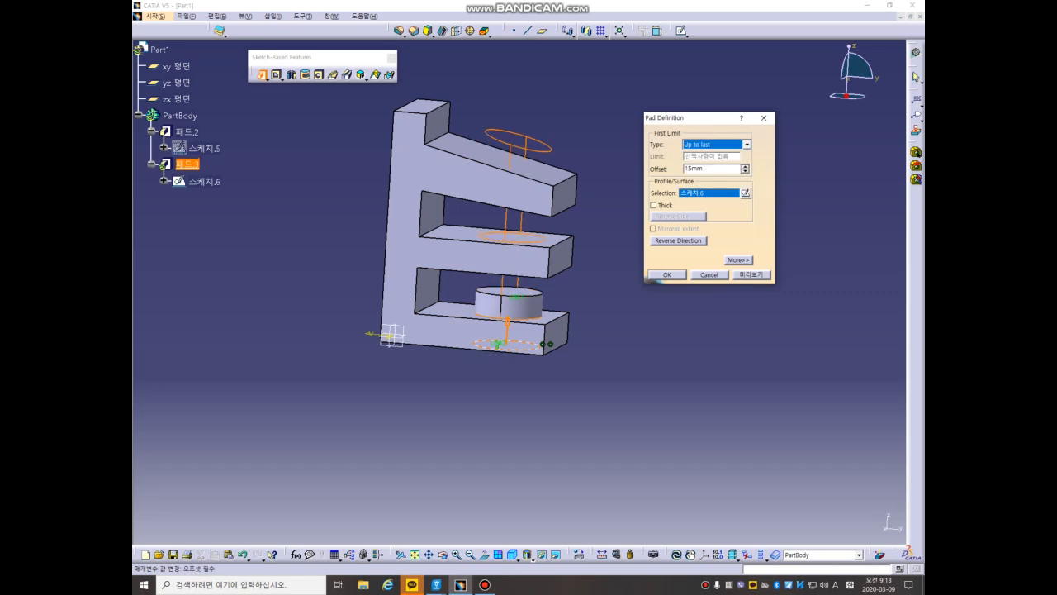
double_click(694, 168)
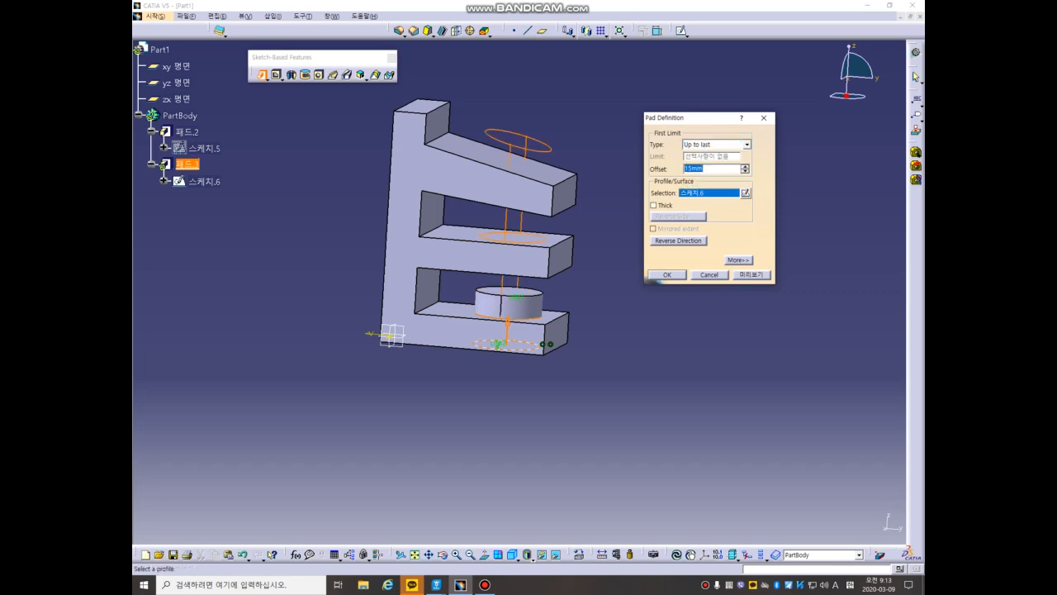
type("0")
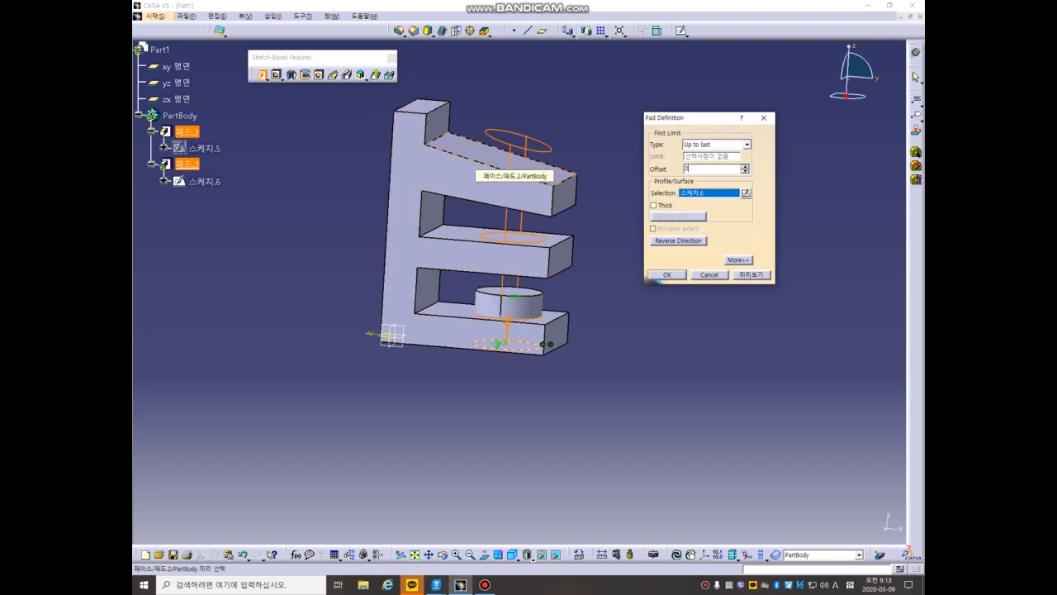
left_click(751, 275)
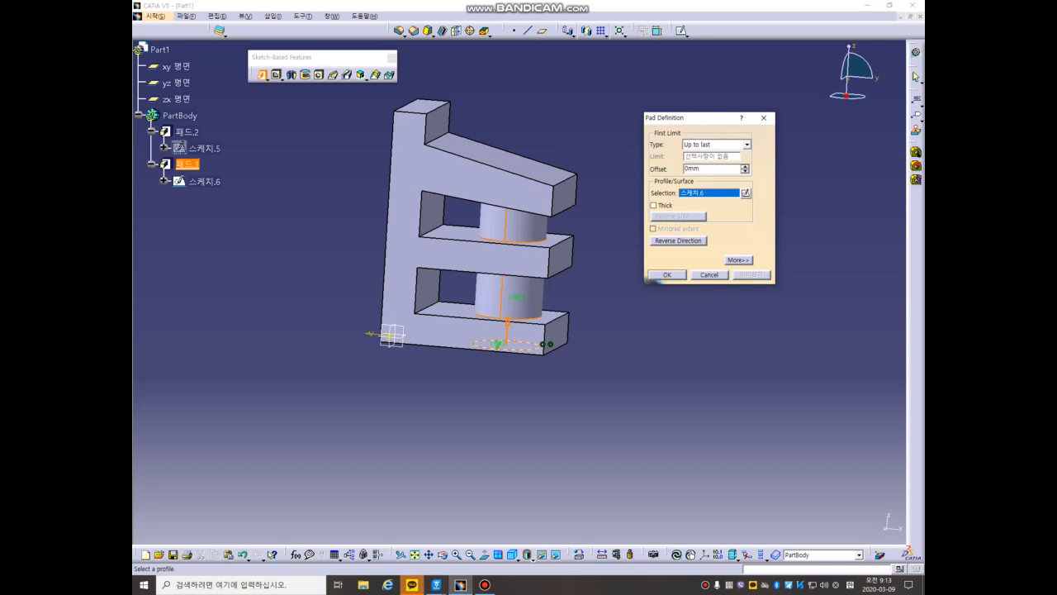
- Set the Up to last offset to 15 mm and preview the cylinder
double_click(693, 168)
type("15")
key("Return")
left_click(751, 275)
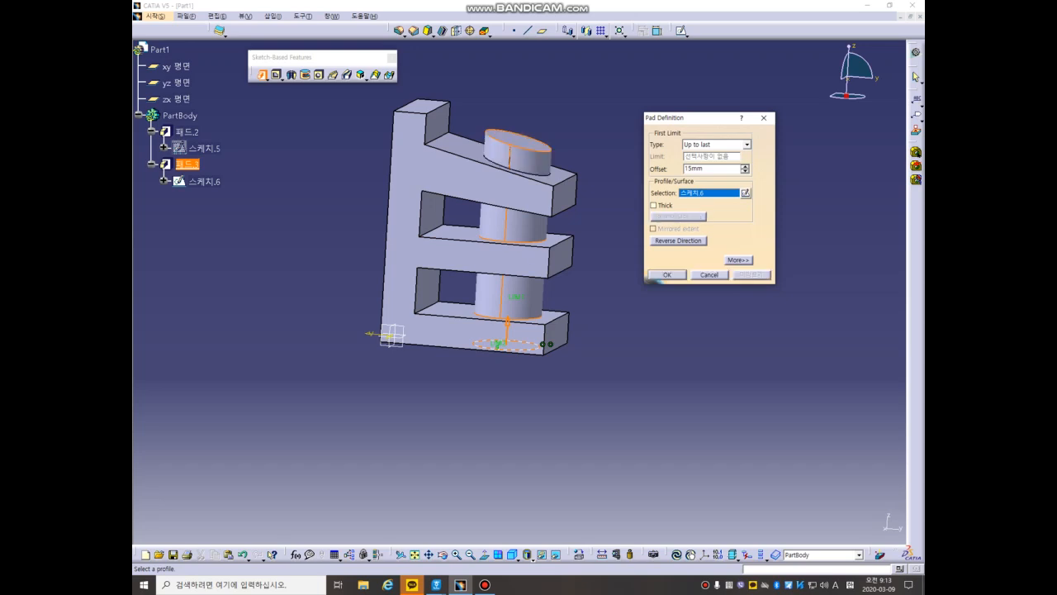
- Change the circle pad's first limit to Up to plane at the middle arm's top face with a 0 mm offset and preview it
middle_click_drag(519, 291, 569, 267)
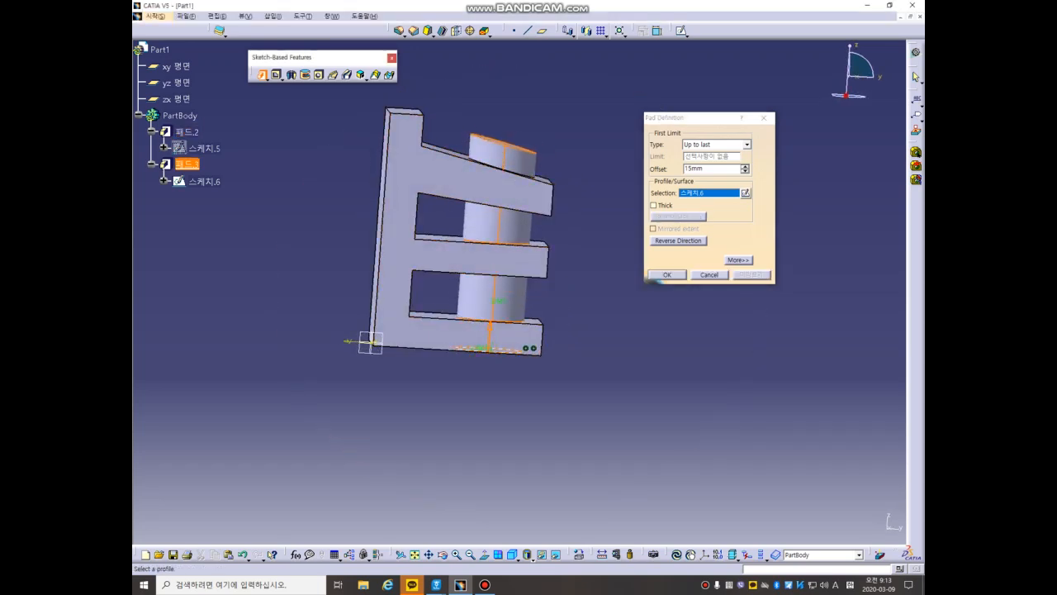
middle_click_drag(566, 240, 485, 340)
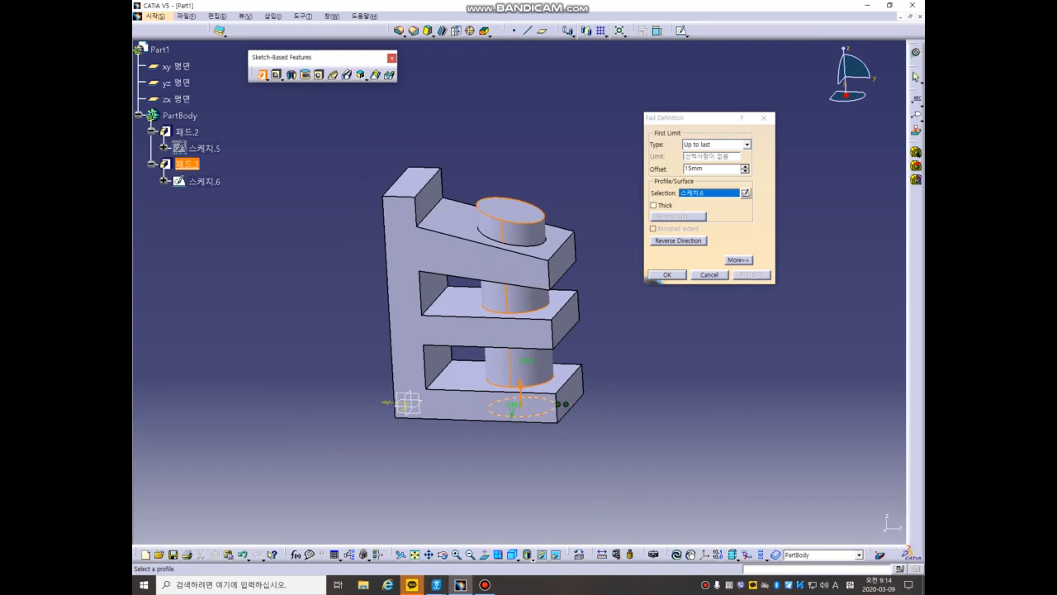
left_click(746, 145)
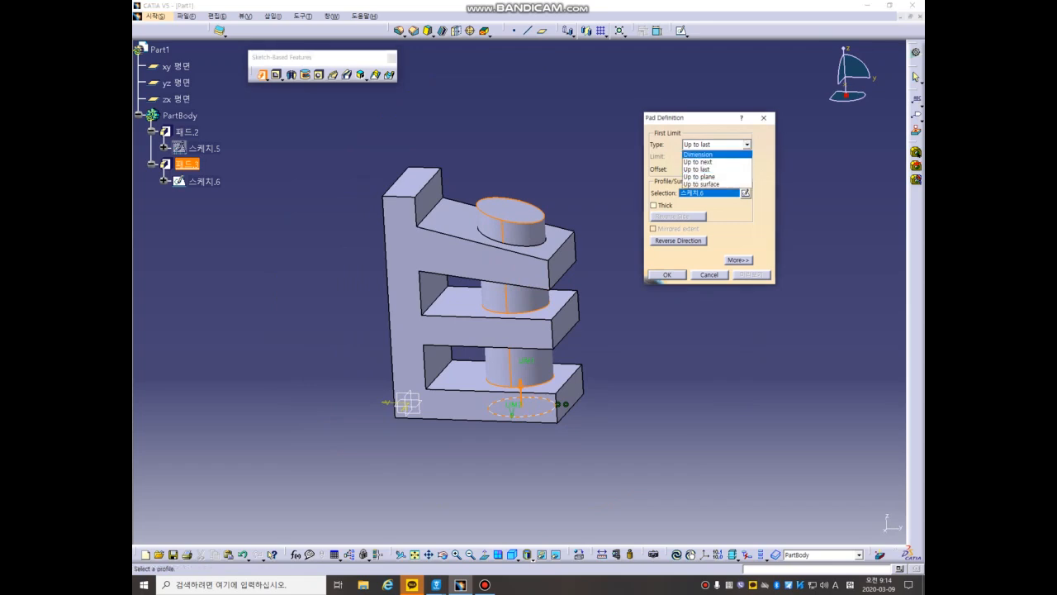
left_click(712, 177)
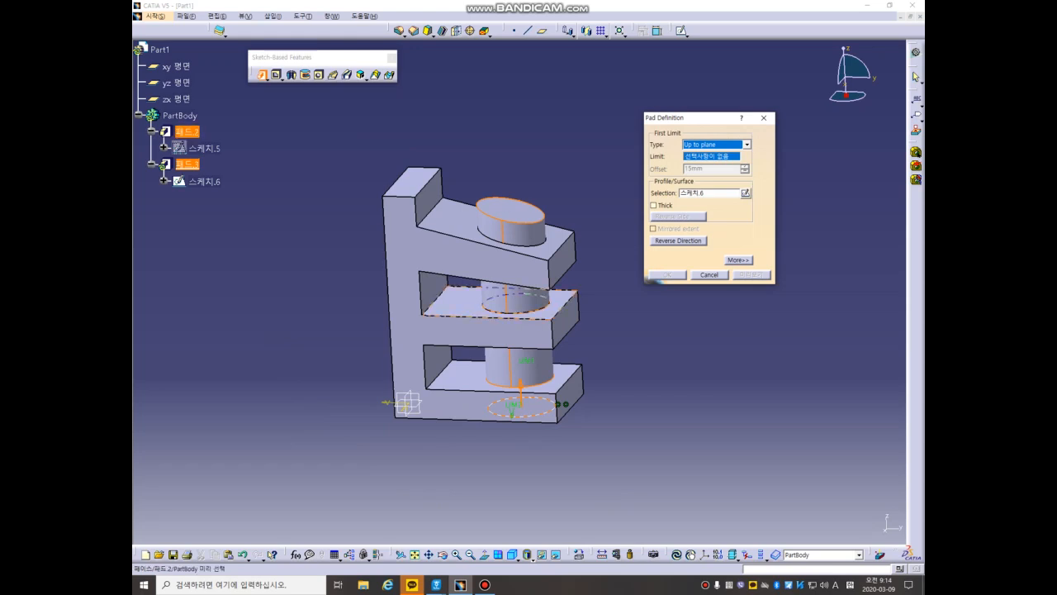
left_click(506, 302)
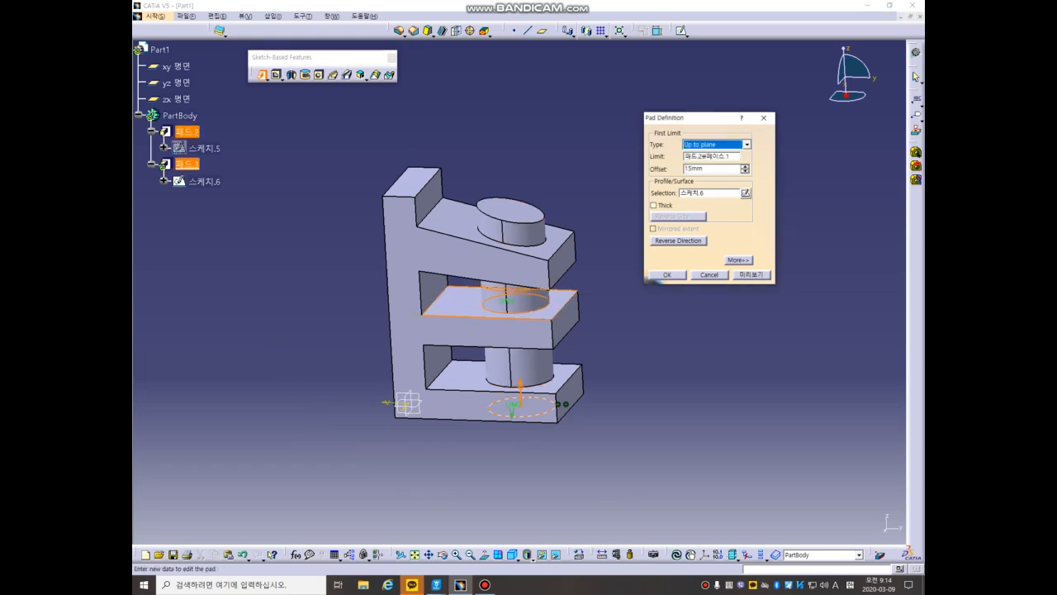
double_click(694, 168)
type("0")
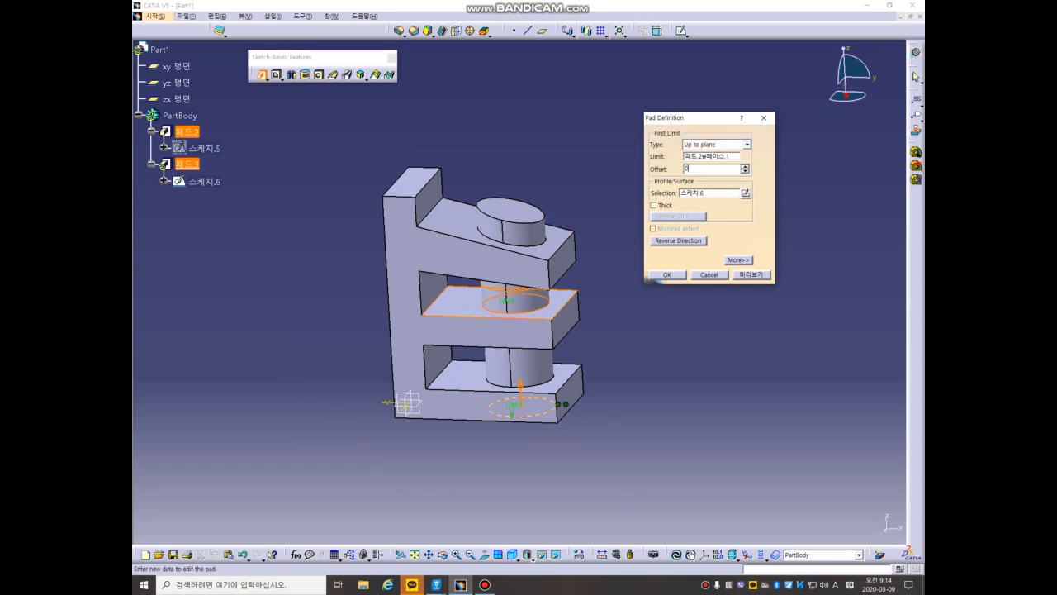
left_click(752, 275)
mouse_move(520, 331)
middle_mouse_down()
mouse_move(536, 258)
mouse_move(533, 337)
middle_mouse_up()
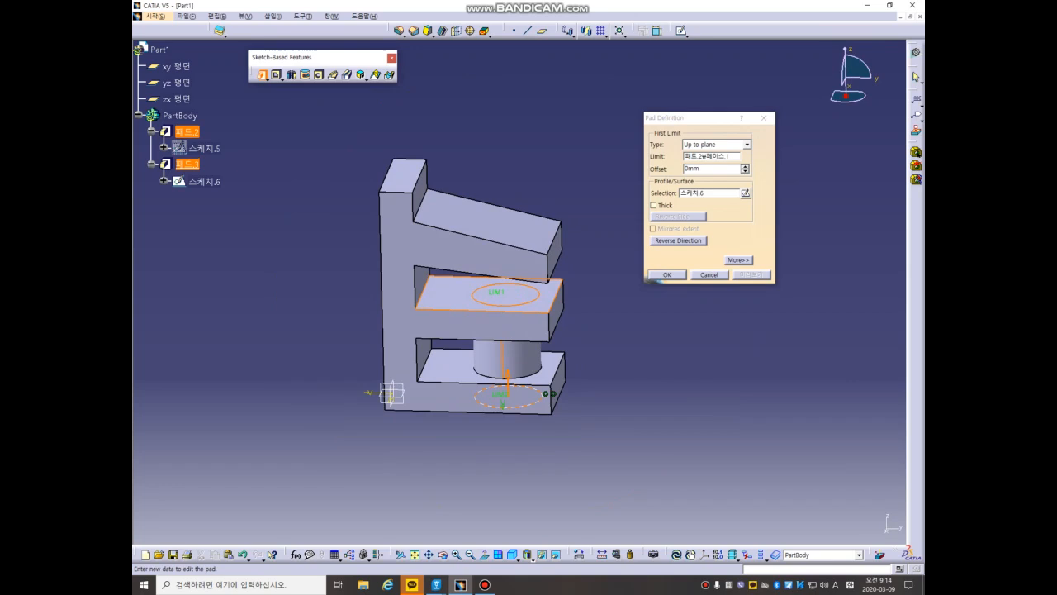
- Try the top face of the upright column as the Up to plane limit, preview the cylinder, and cancel the pad
left_click(746, 145)
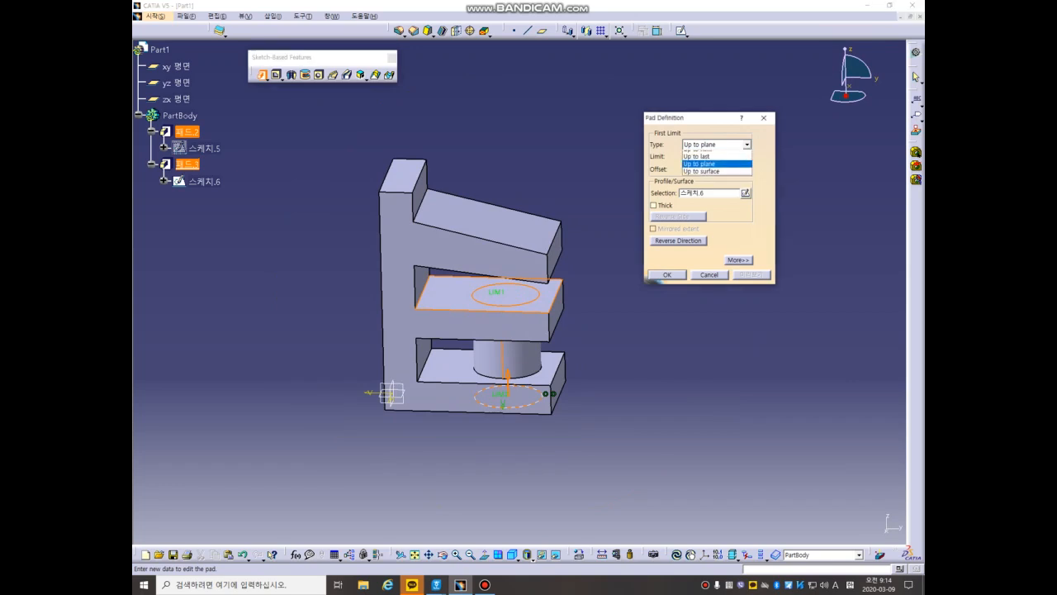
left_click(713, 176)
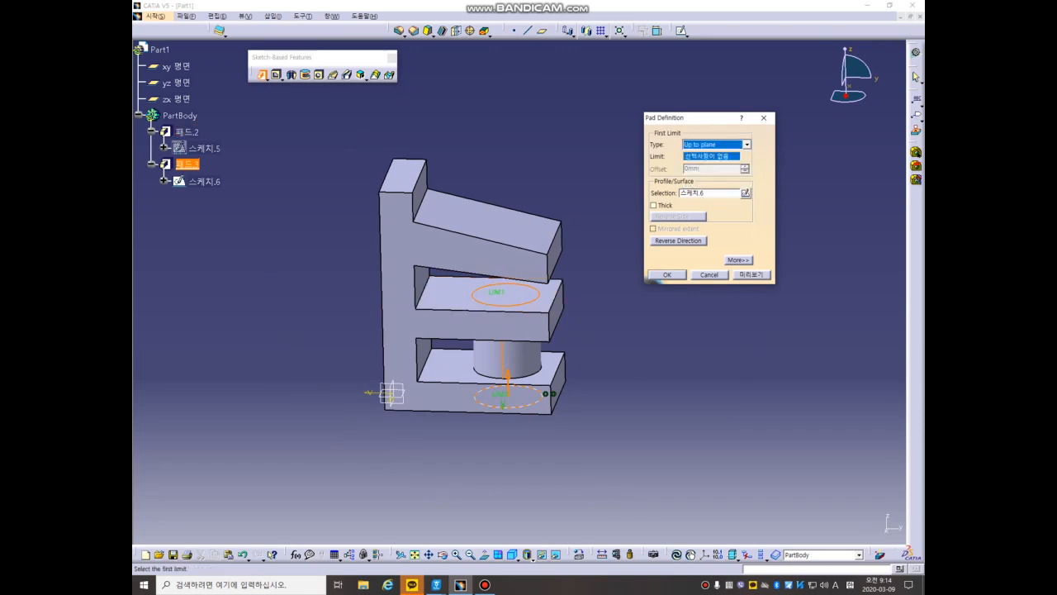
left_click(403, 174)
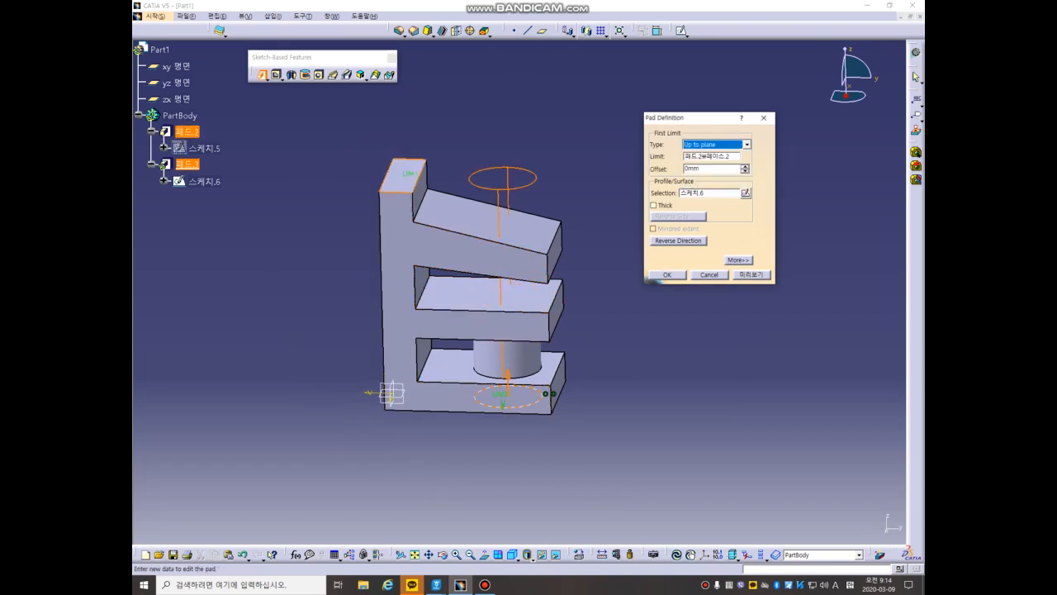
left_click(751, 275)
middle_click_drag(595, 355, 552, 340)
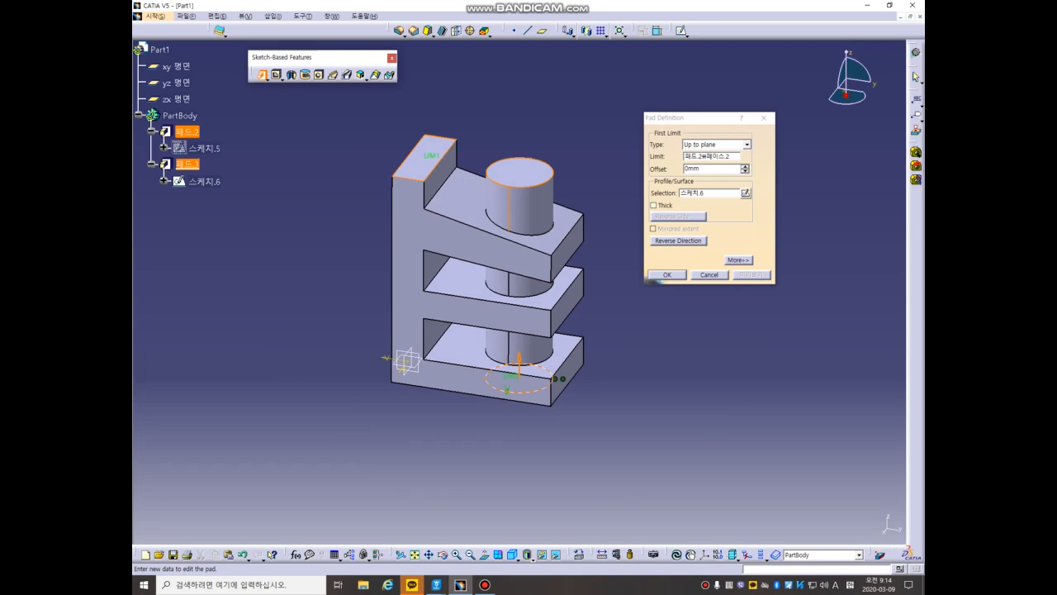
left_click(746, 144)
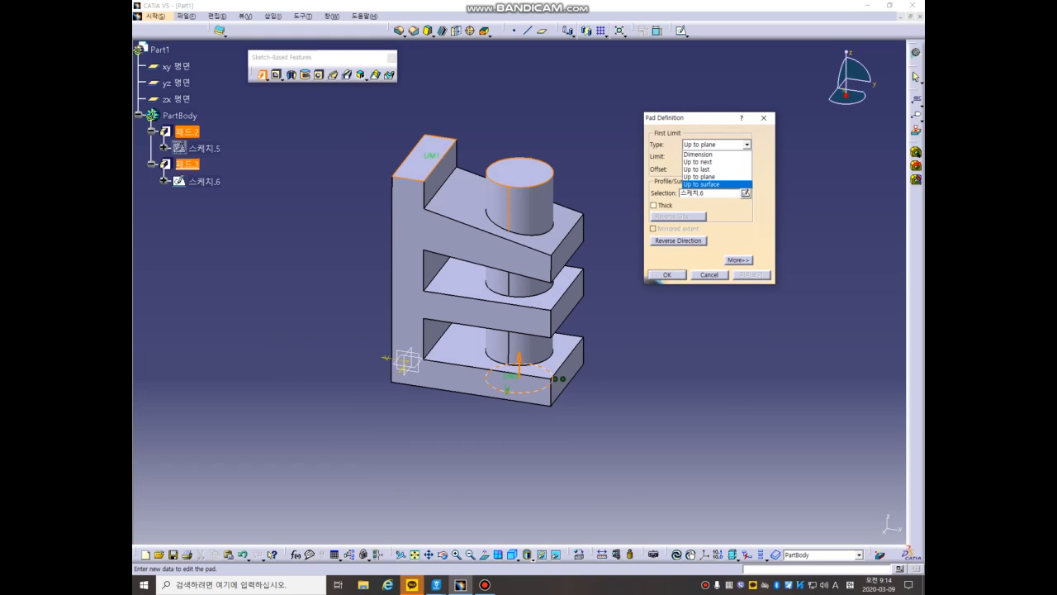
left_click(700, 176)
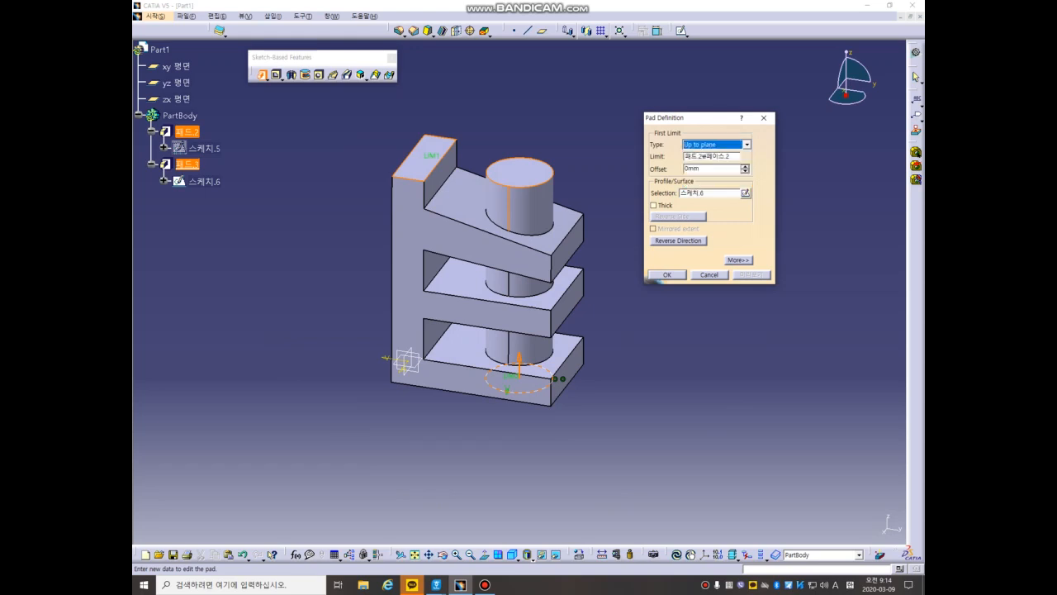
left_click(710, 274)
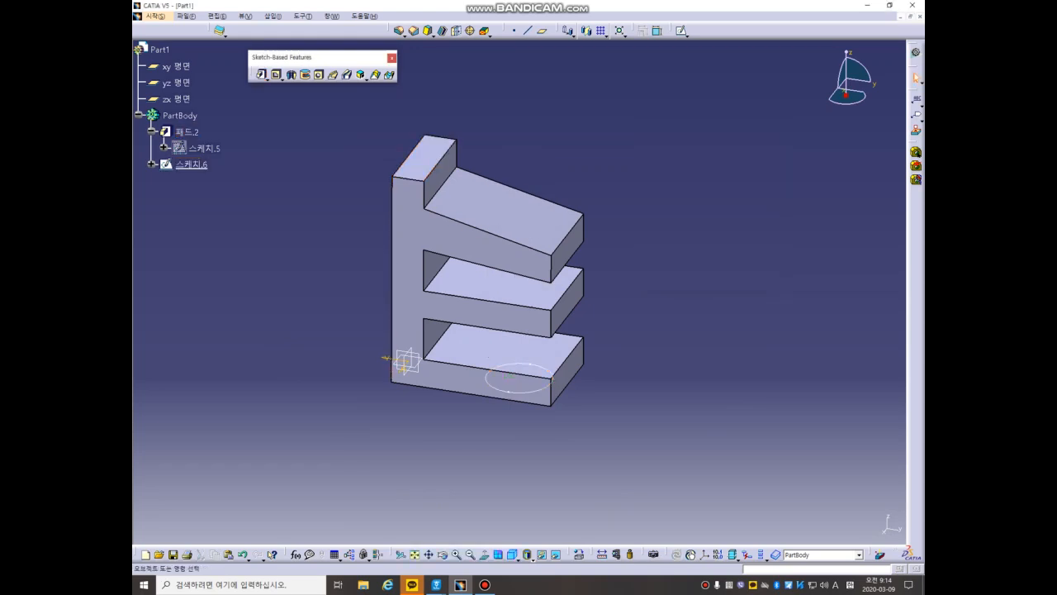
- Delete the E-shaped solid together with all remaining sketches from the part
key("ctrl+a")
key("Delete")
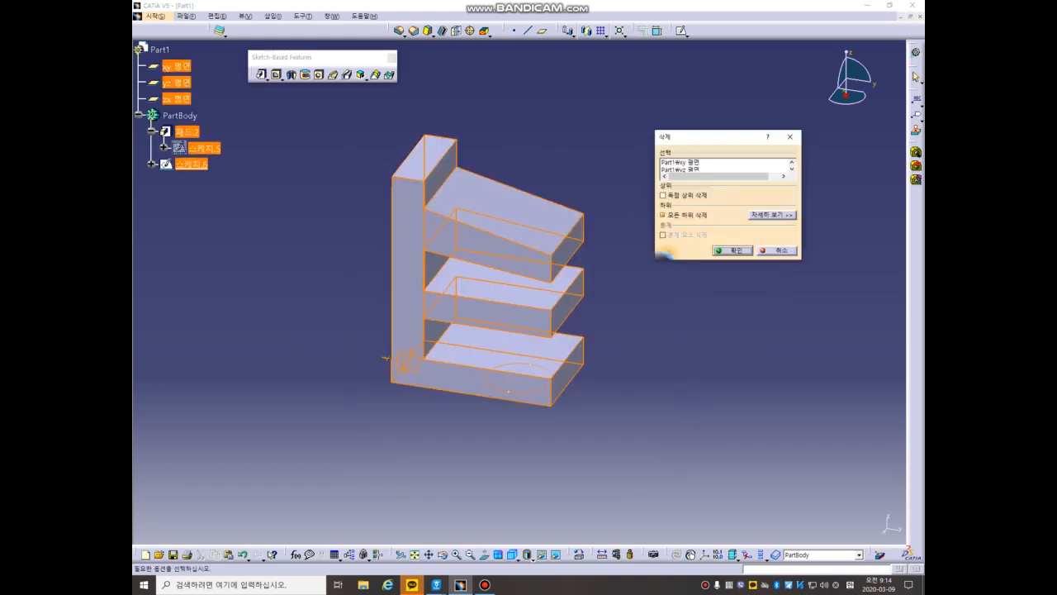
key("Return")
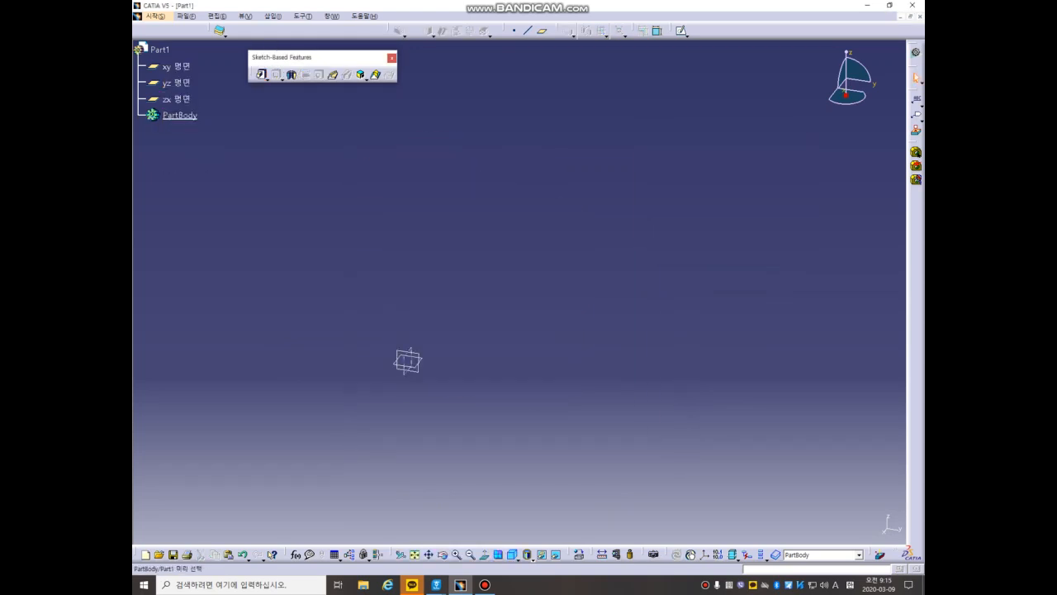
- Start a sketch on the yz plane and draw a stepped upper edge through (-80, 100), (-30, 100), (30, 50) and (90, 50) mm
left_click(176, 83)
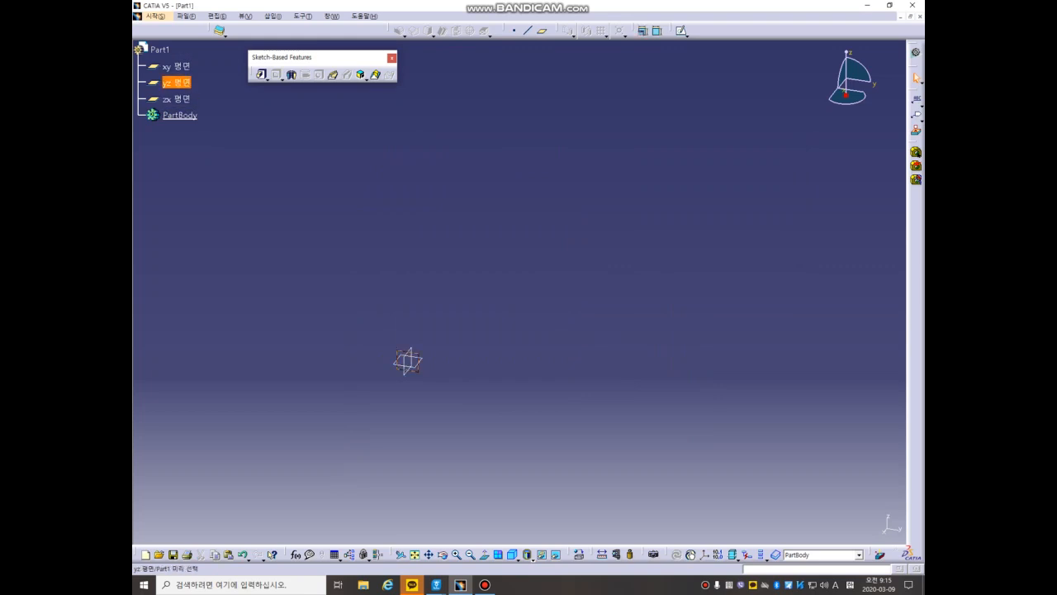
left_click(682, 30)
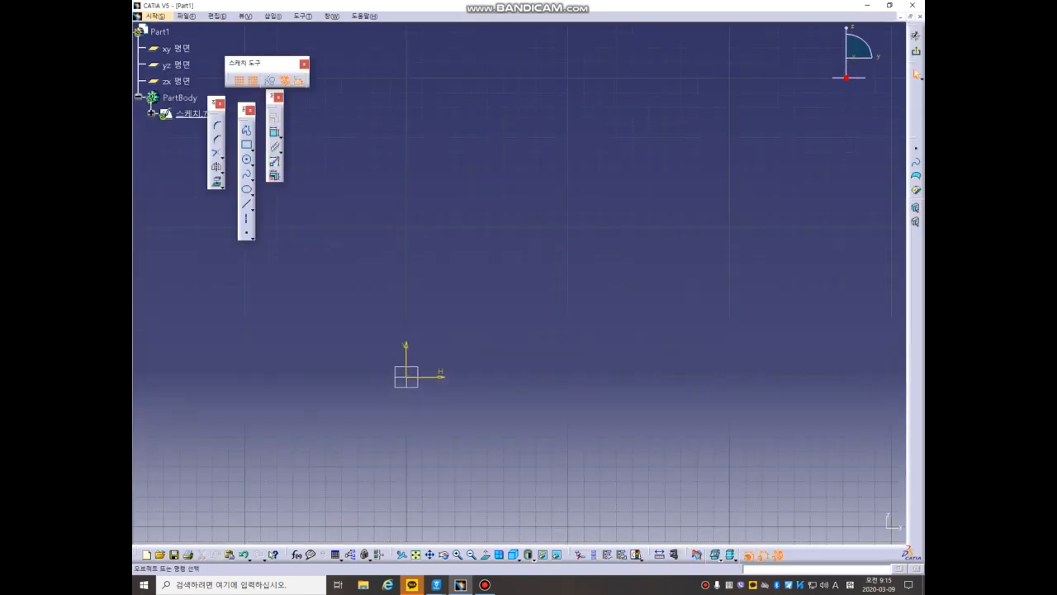
middle_click_drag(436, 340, 519, 283)
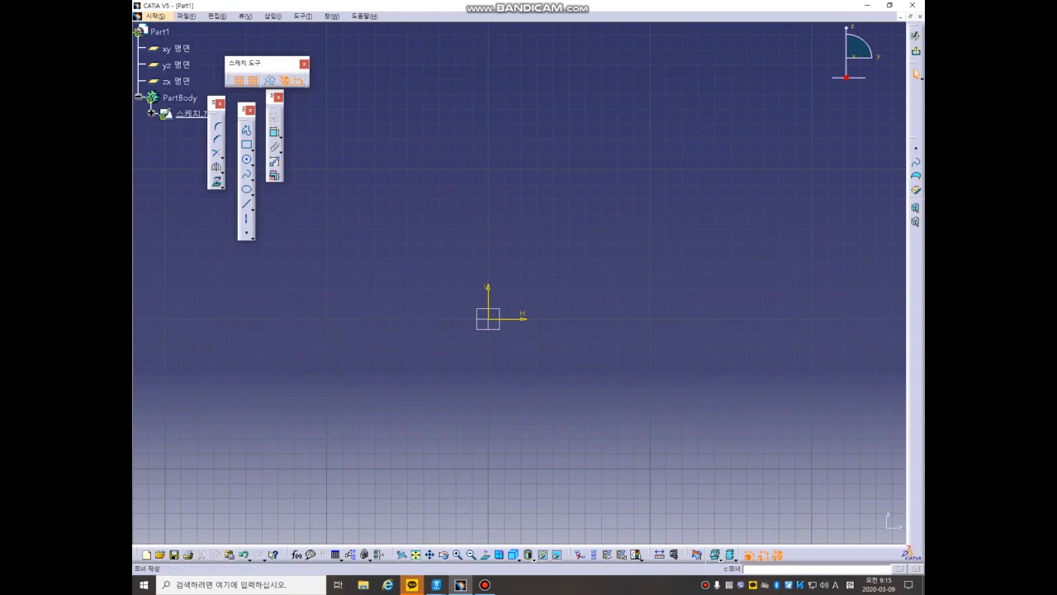
left_click(246, 131)
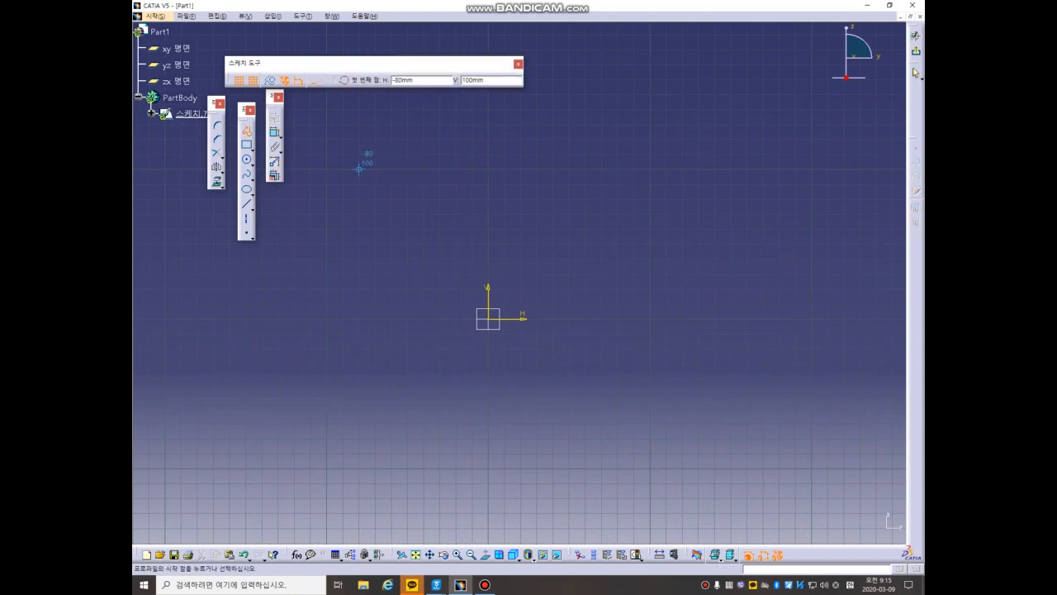
left_click(358, 169)
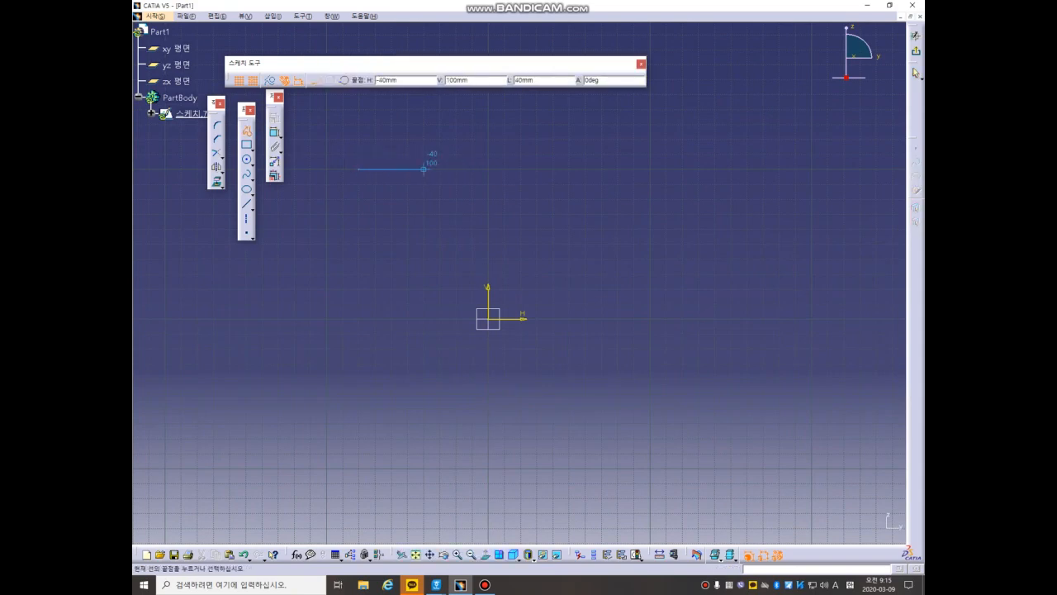
left_click(440, 169)
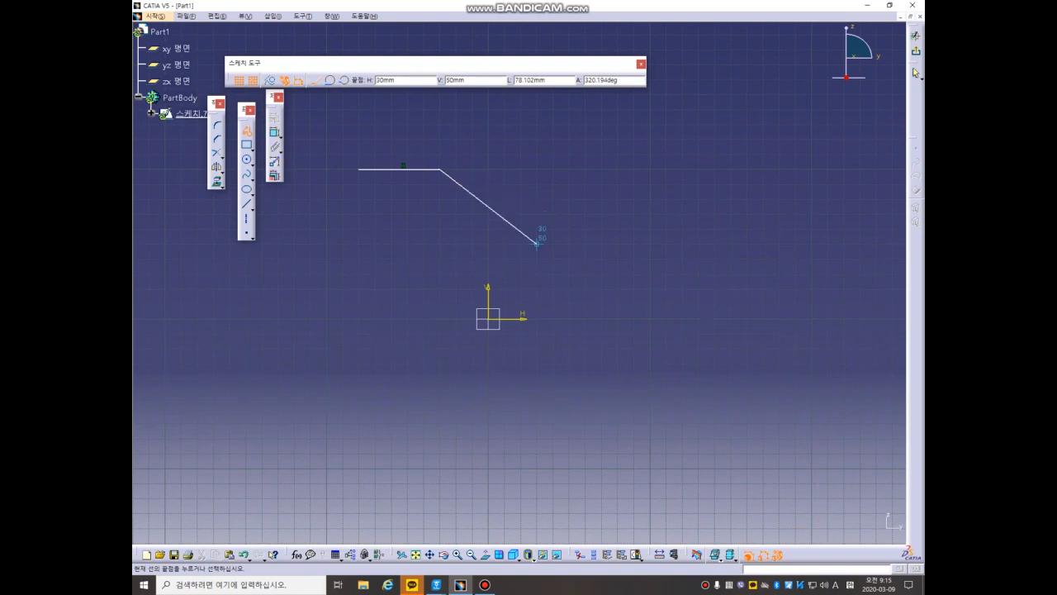
left_click(537, 244)
left_click(634, 243)
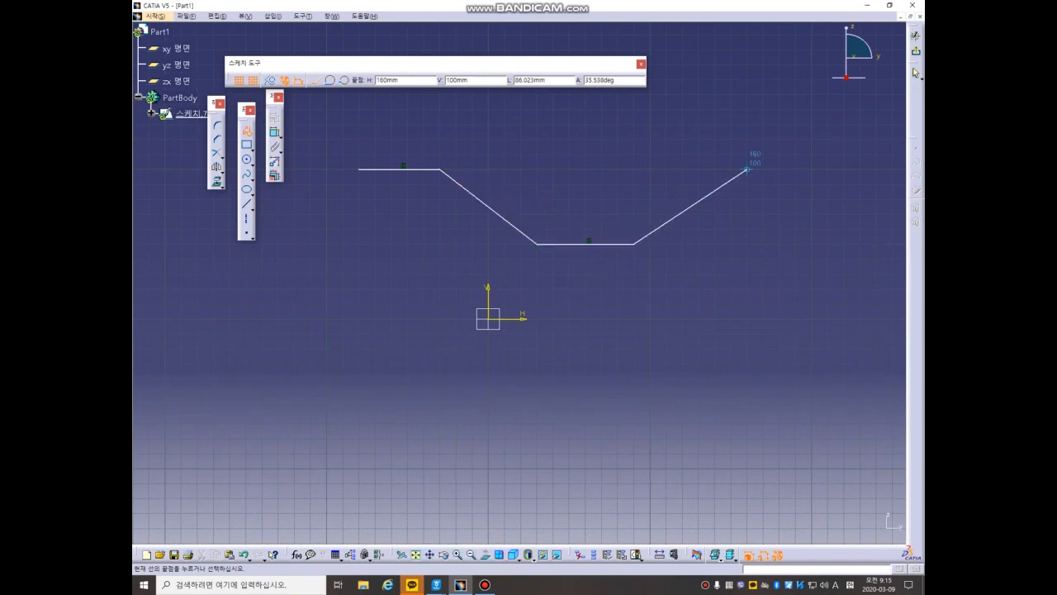
- Close the stepped profile with 30 mm vertical ends and a lower edge parallel to the upper one, and leave the sketch
left_click(633, 288)
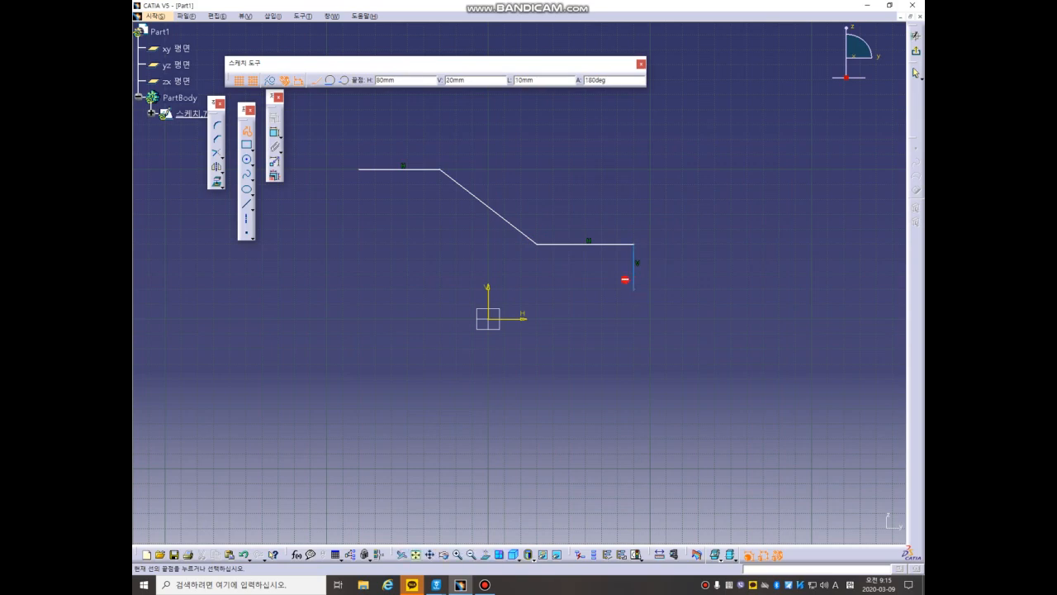
left_click(537, 288)
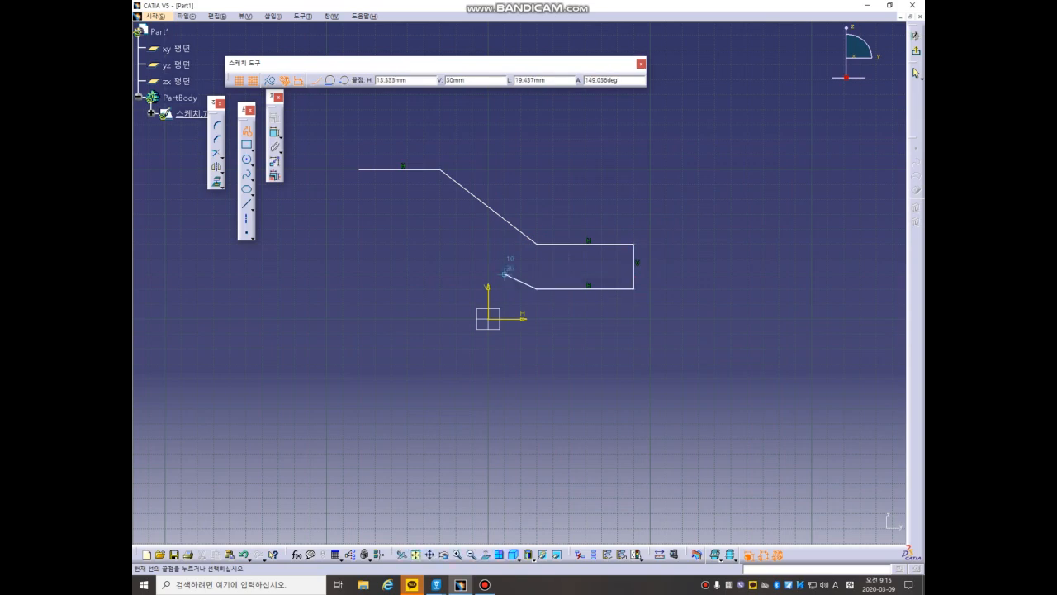
left_click(440, 214)
left_click(358, 214)
left_click(358, 169)
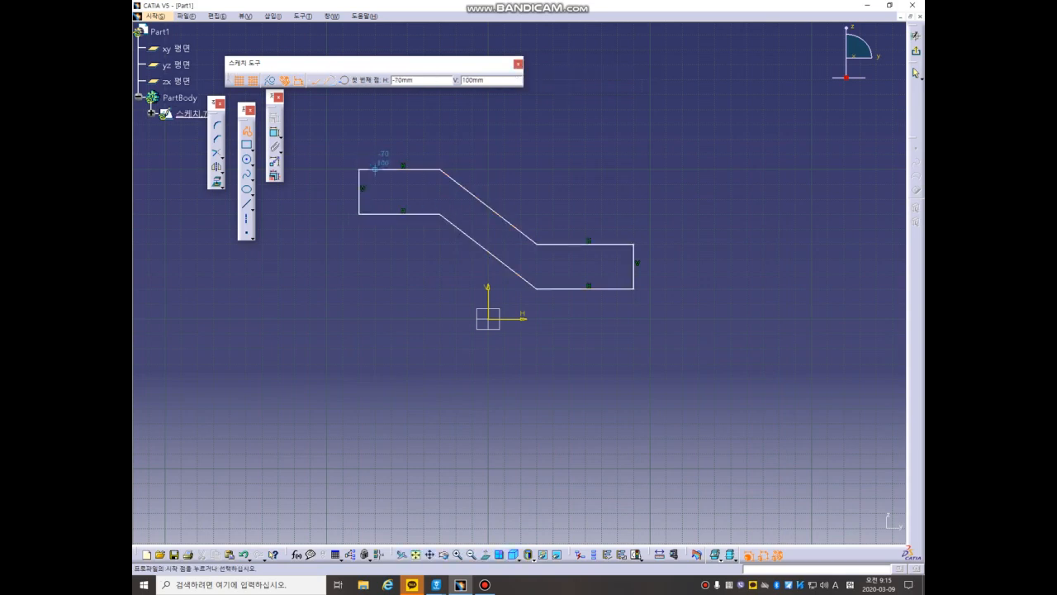
key("Escape")
left_click(916, 51)
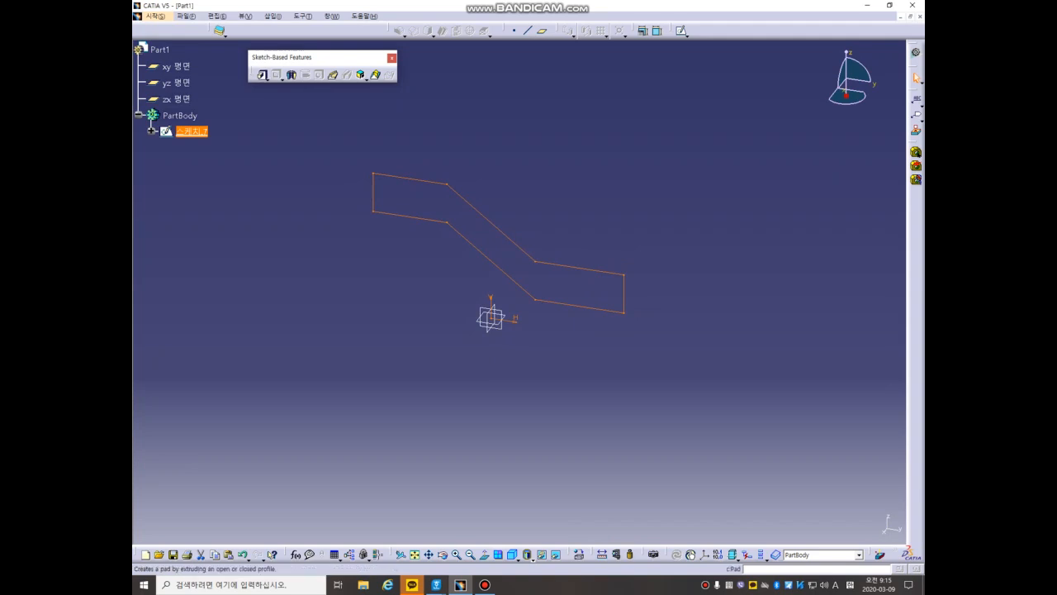
- Pad the stepped profile by 30 mm with Mirrored extent enabled
left_click(262, 75)
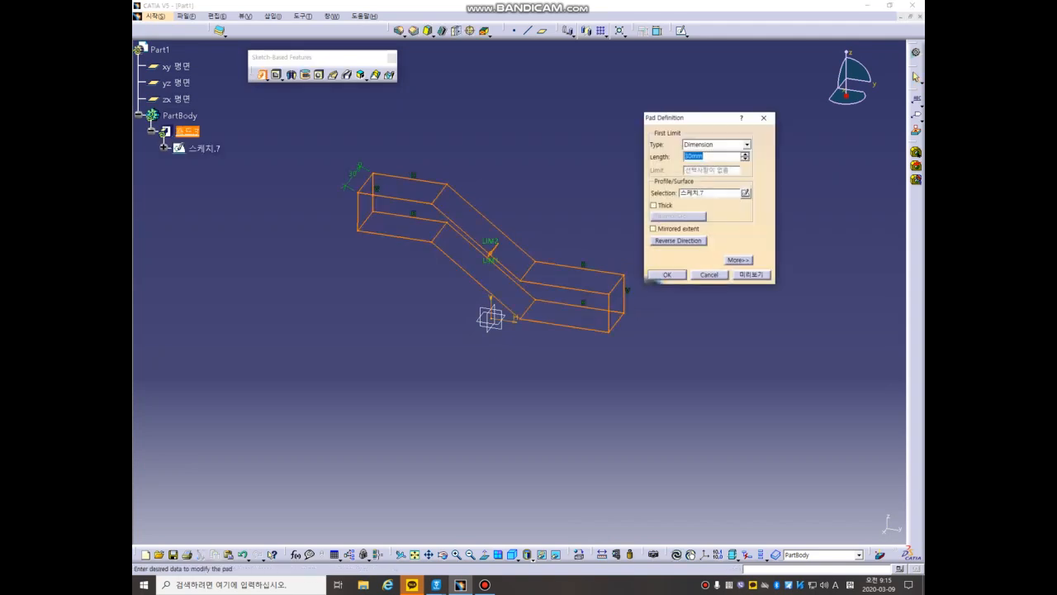
left_click(653, 228)
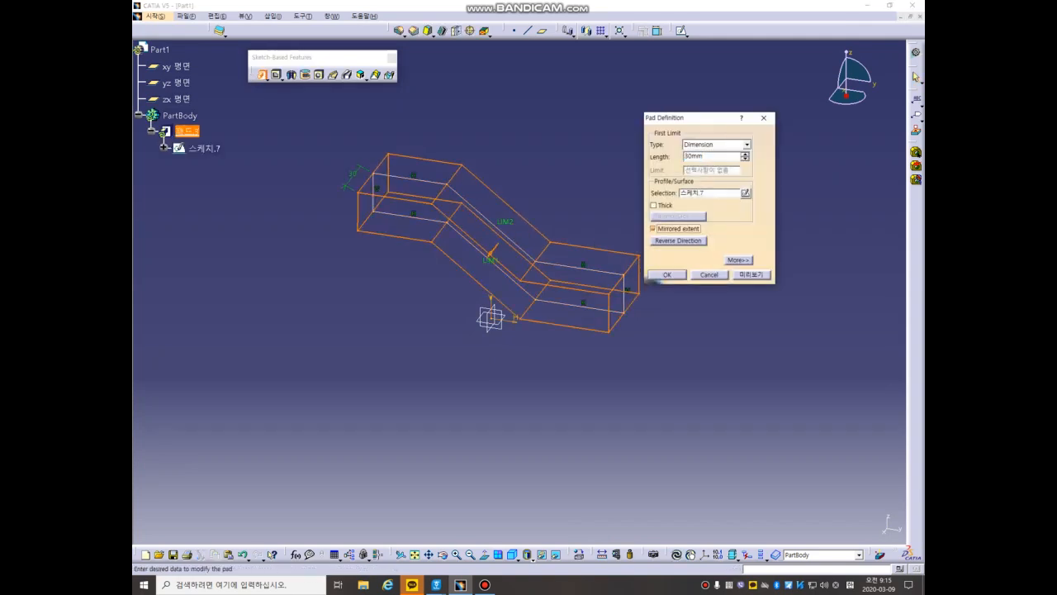
left_click(665, 274)
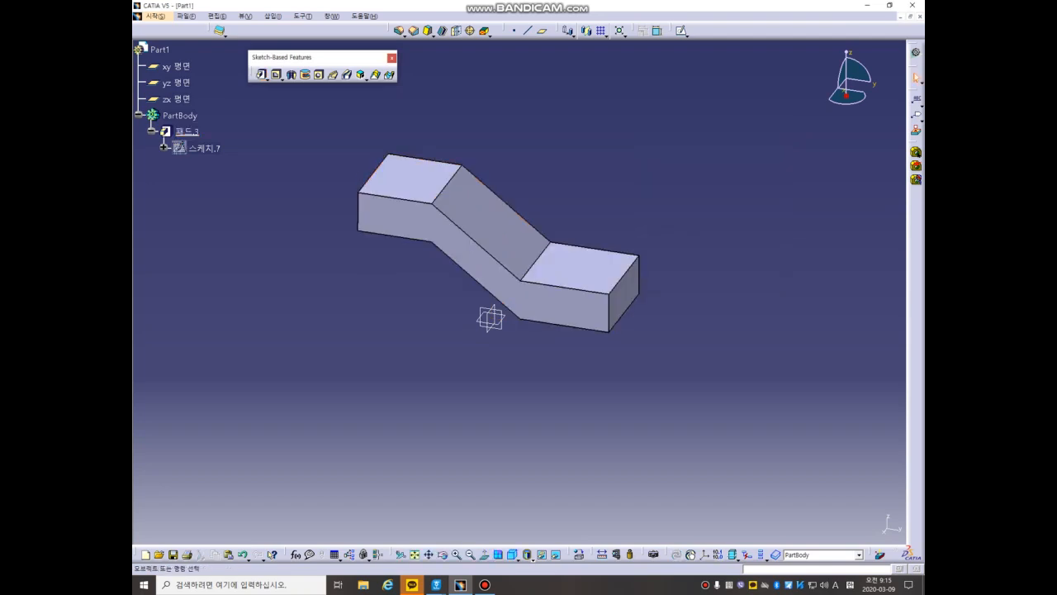
- Edit the pad's profile sketch and round the left bend of the upper edge with a 50 mm radius
double_click(198, 148)
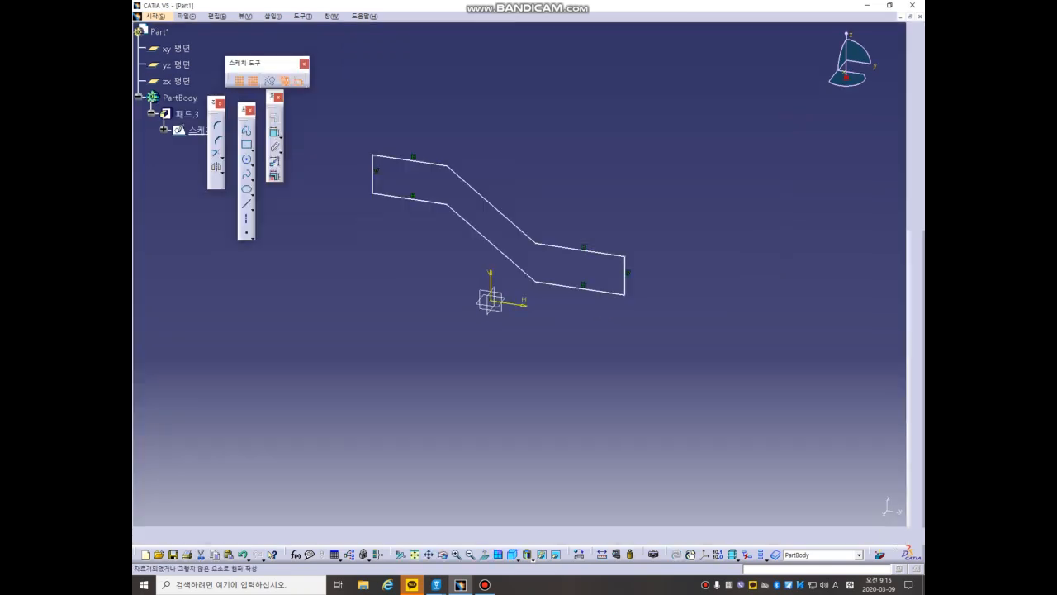
left_click(217, 126)
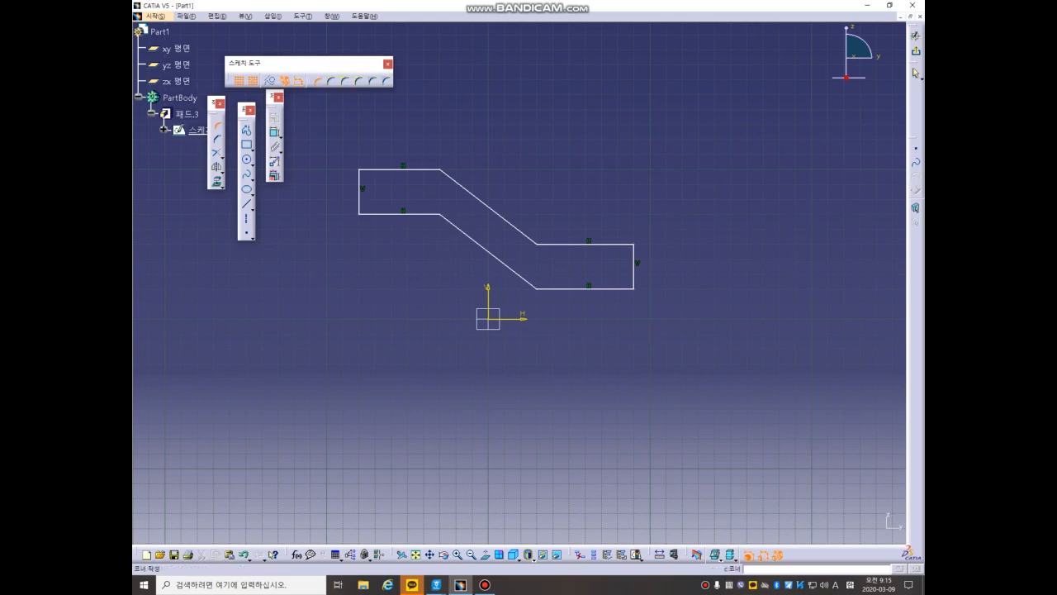
left_click(410, 169)
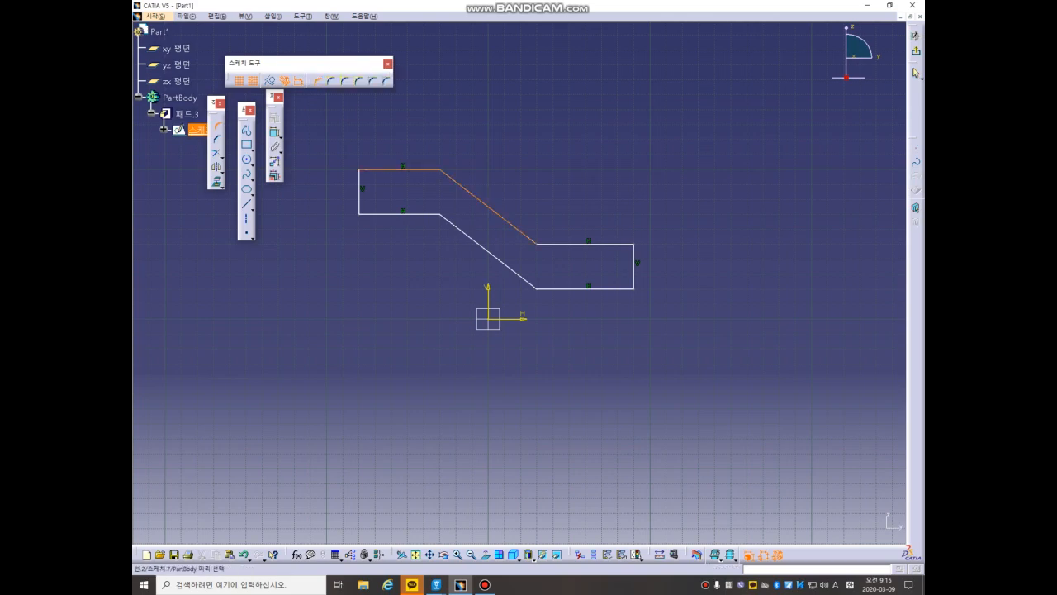
left_click(468, 192)
left_click(435, 177)
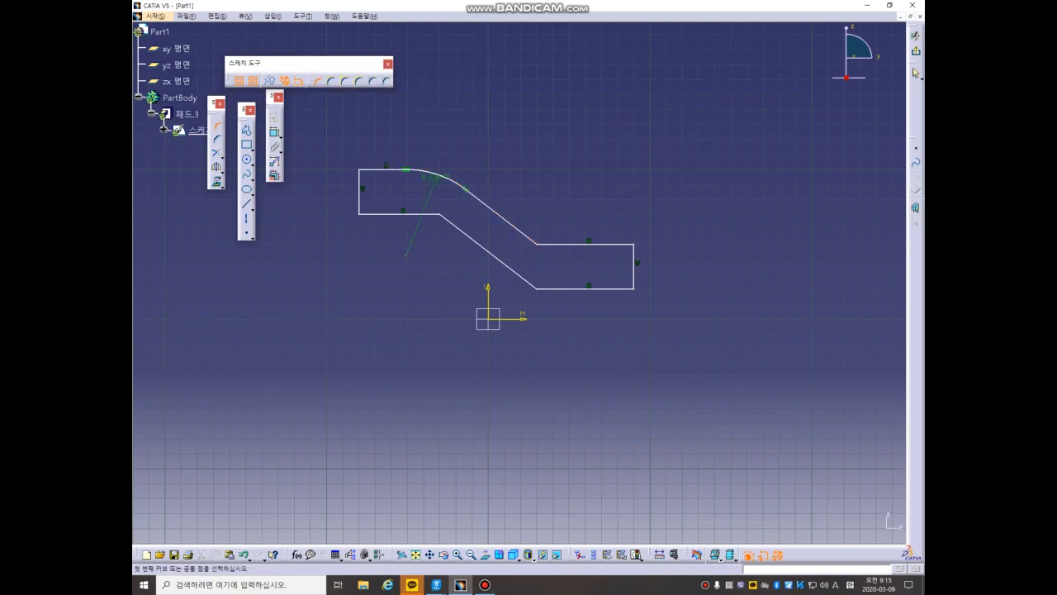
double_click(432, 176)
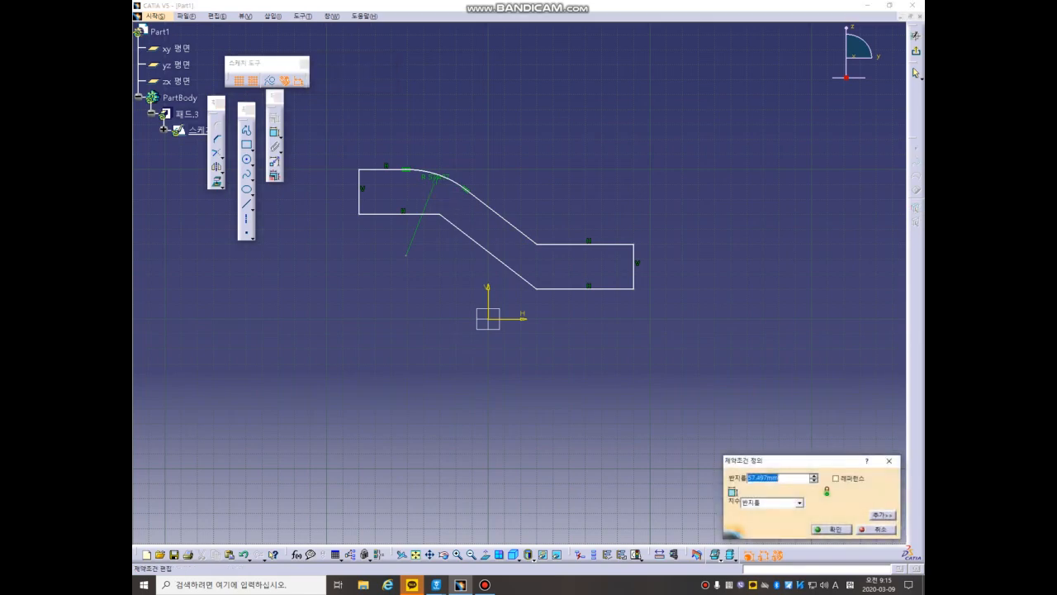
type("50")
key("Return")
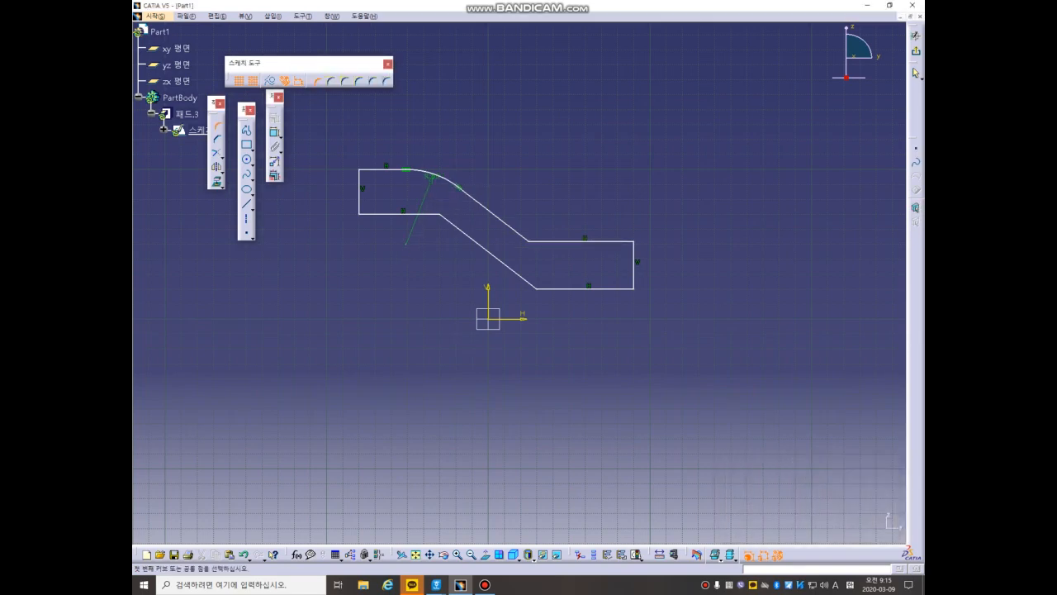
- Round the left bend of the lower edge and the right bend of the upper edge with 50 mm radii
left_click(420, 213)
left_click(464, 233)
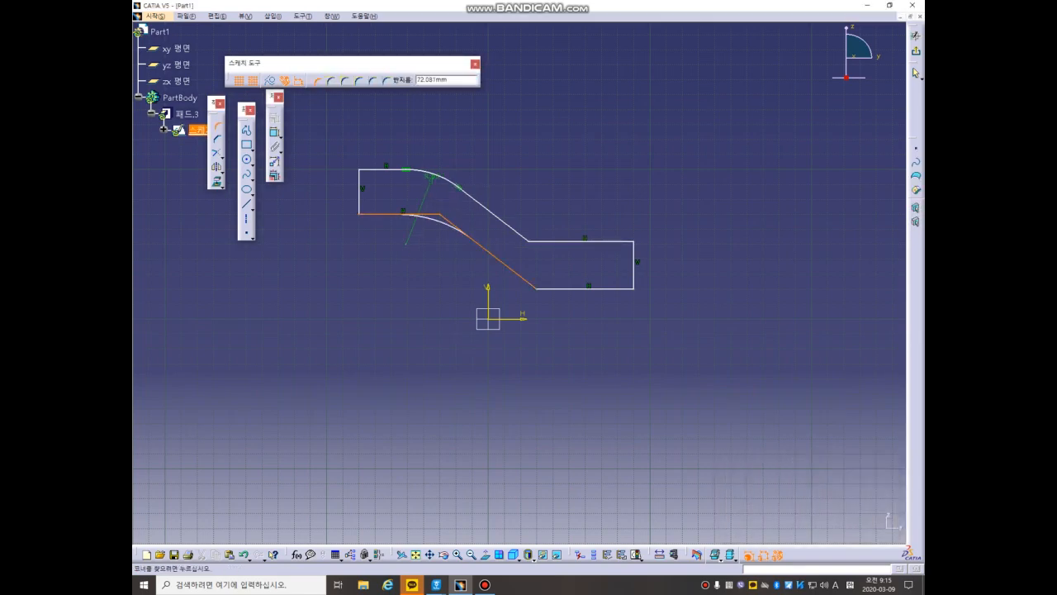
left_click(437, 220)
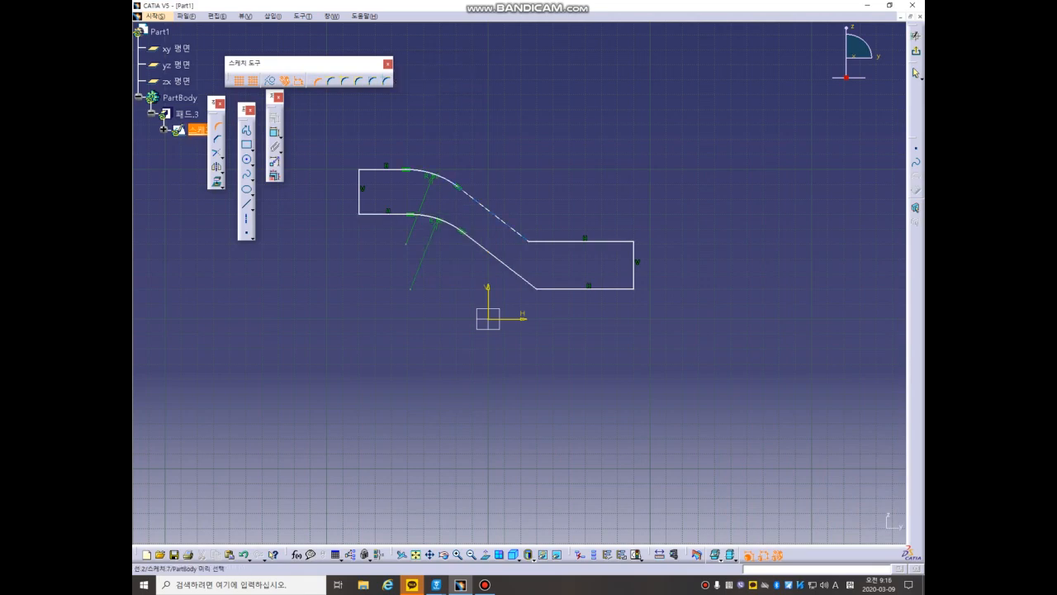
left_click(503, 221)
left_click(565, 241)
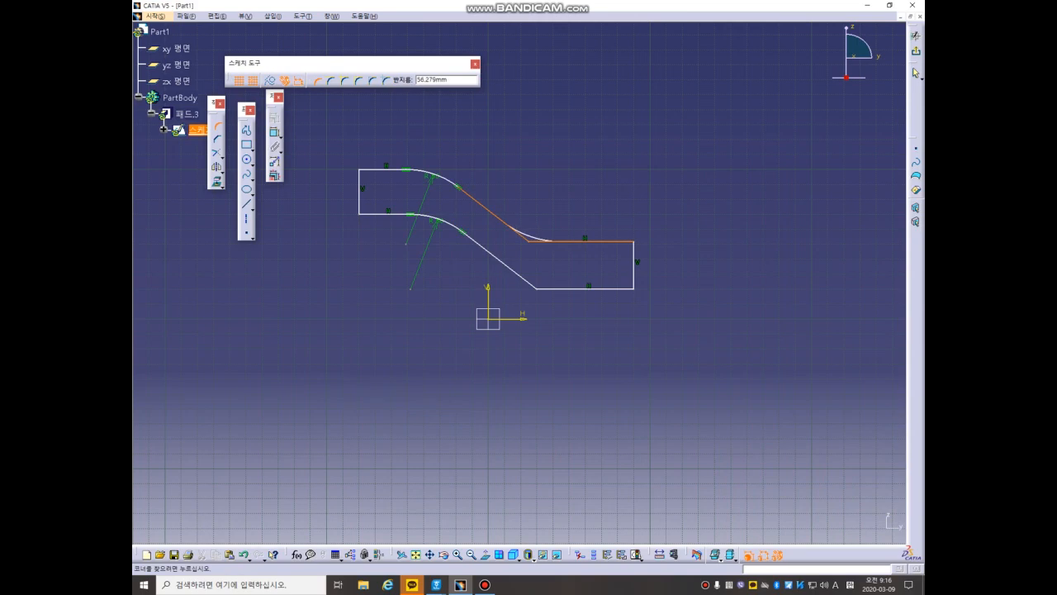
type("50")
key("Return")
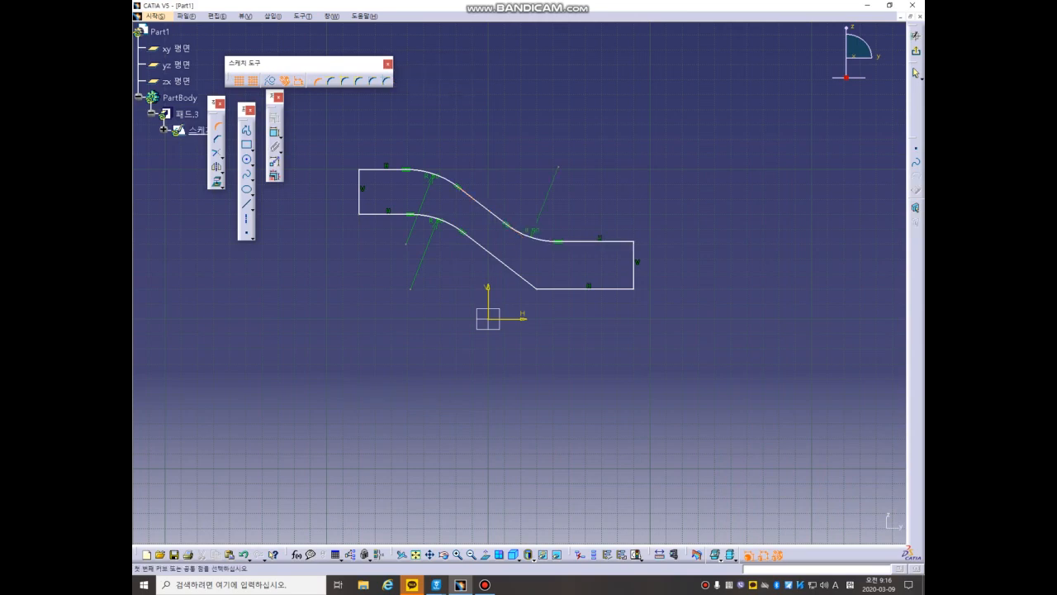
- Round the right bend of the lower edge with a 50 mm radius and leave the sketch
left_click(507, 266)
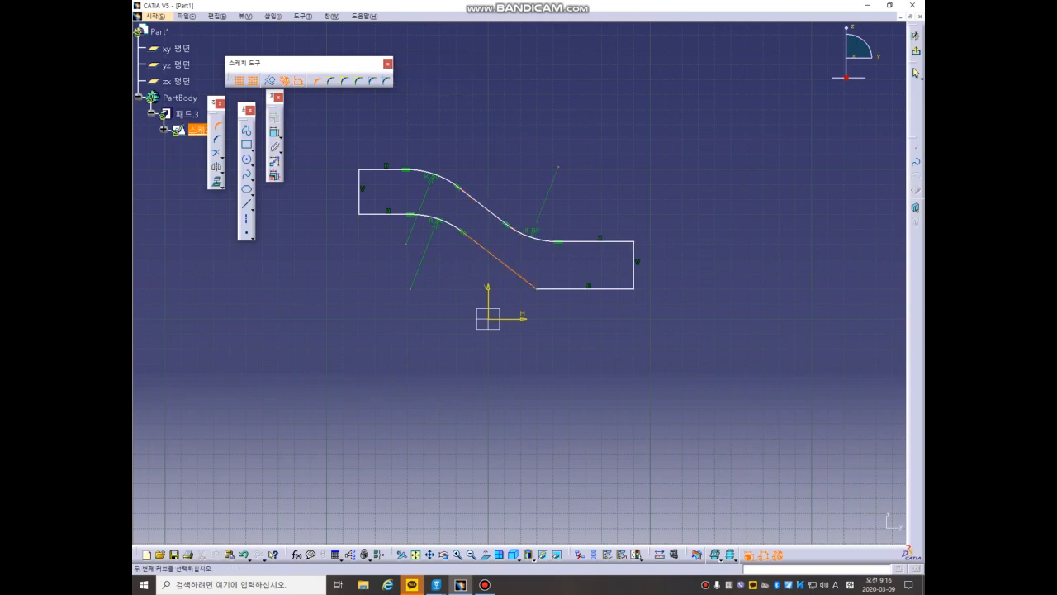
left_click(565, 288)
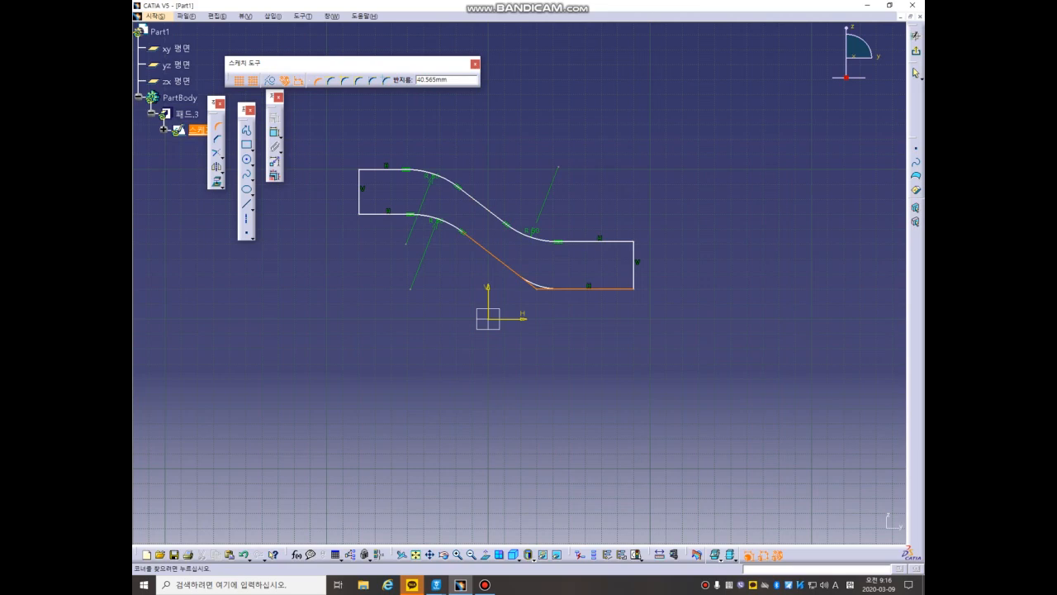
type("50")
key("Return")
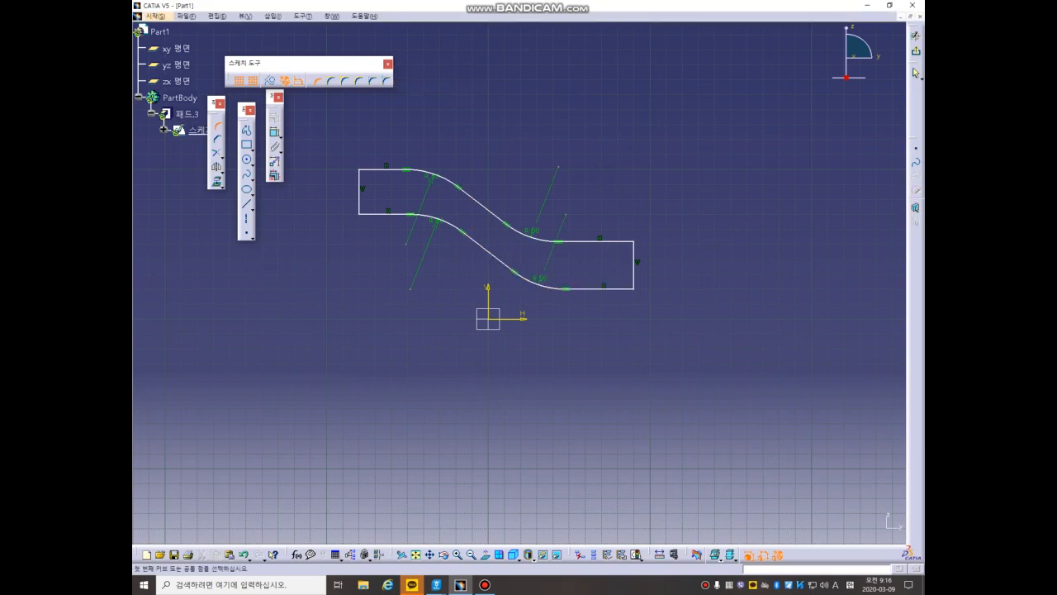
key("Escape")
left_click(916, 36)
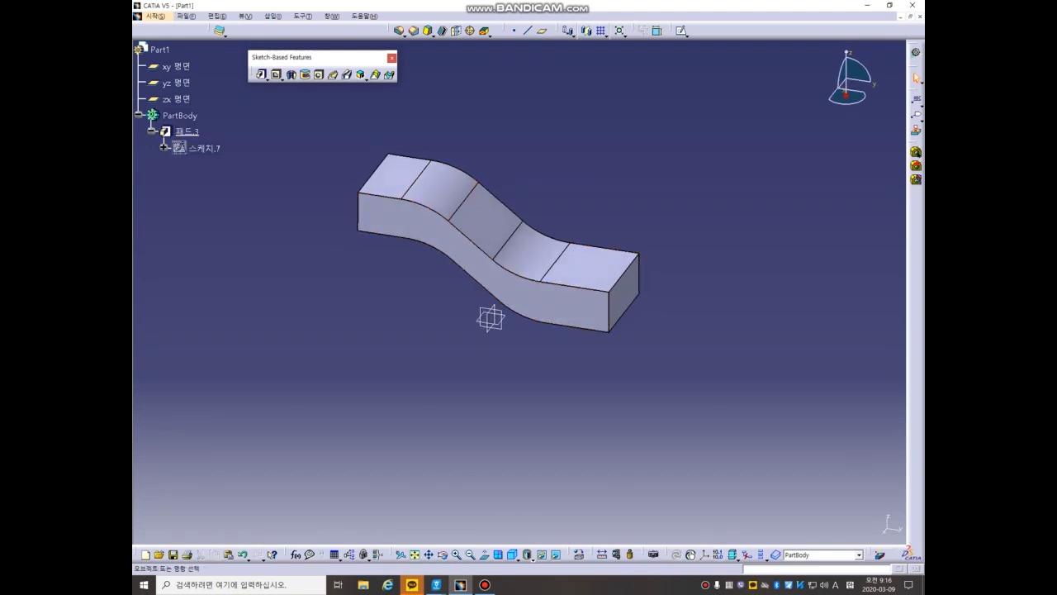
- Start a new sketch on the xy plane
middle_click_drag(491, 315, 491, 324)
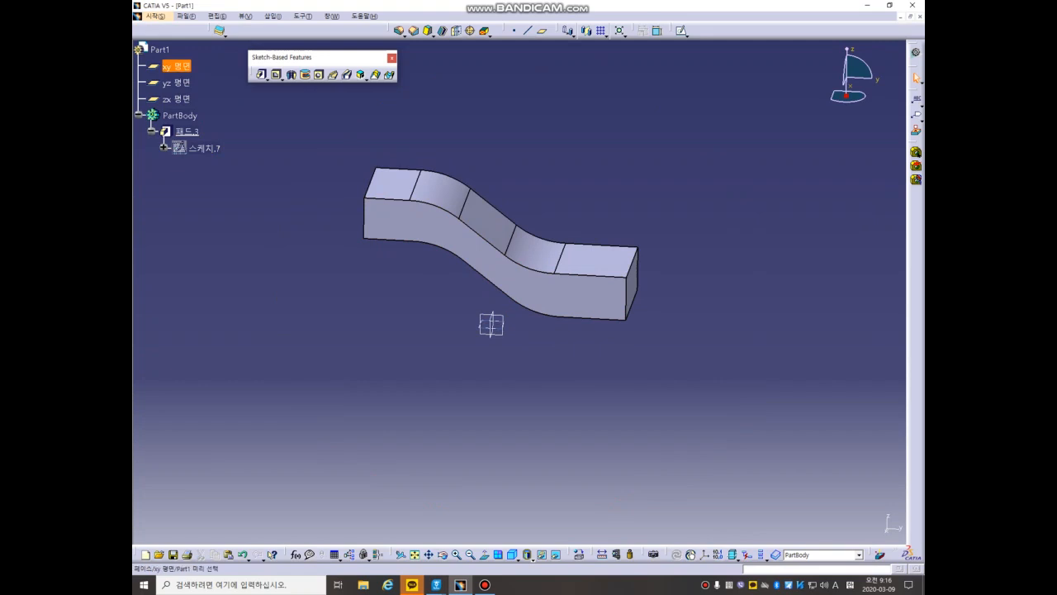
left_click(682, 31)
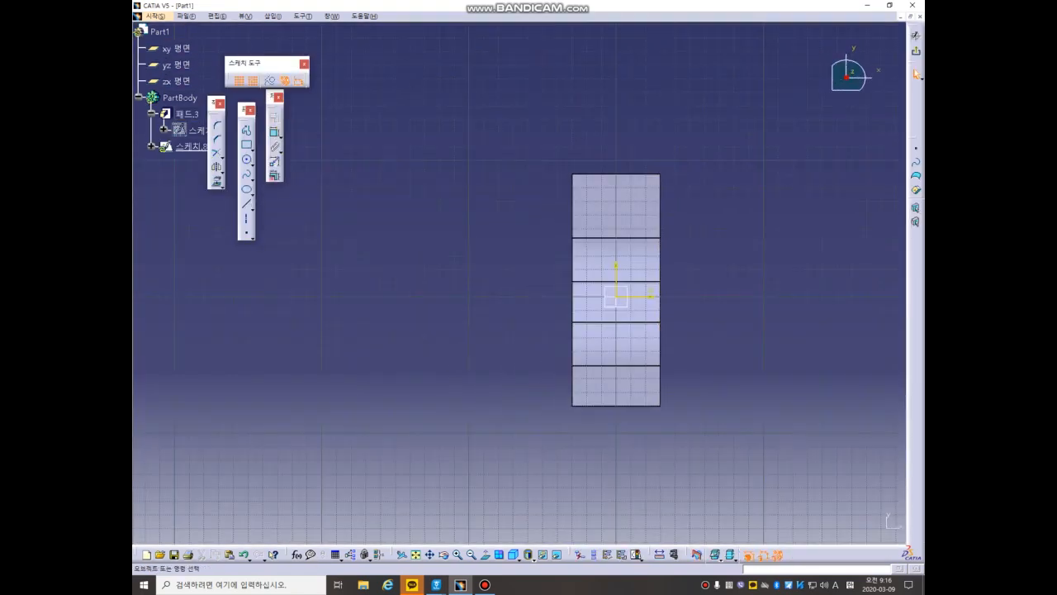
middle_click_drag(617, 289, 546, 297)
left_click(246, 159)
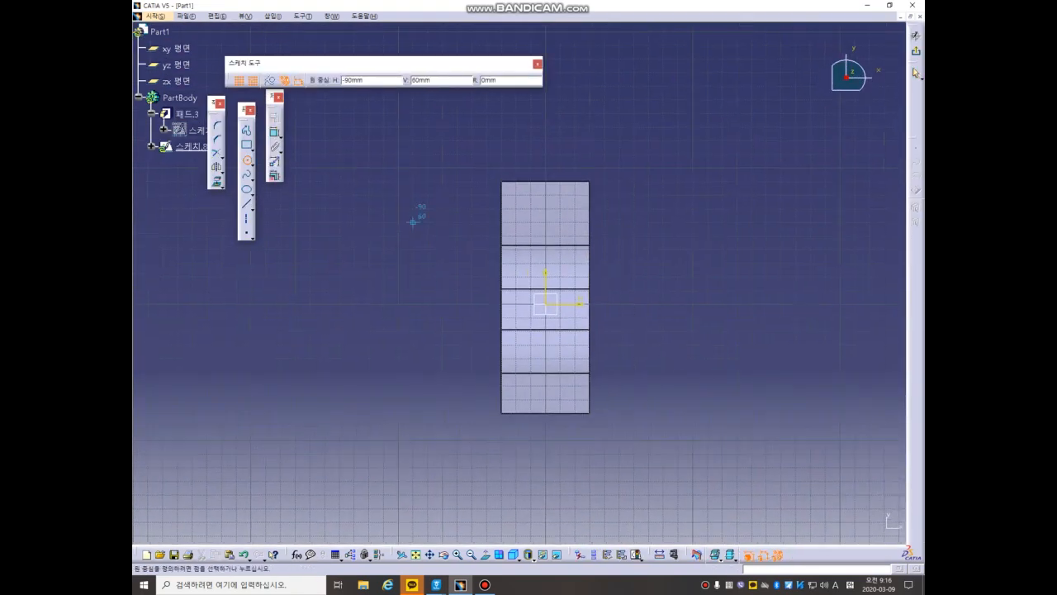
left_click(545, 218)
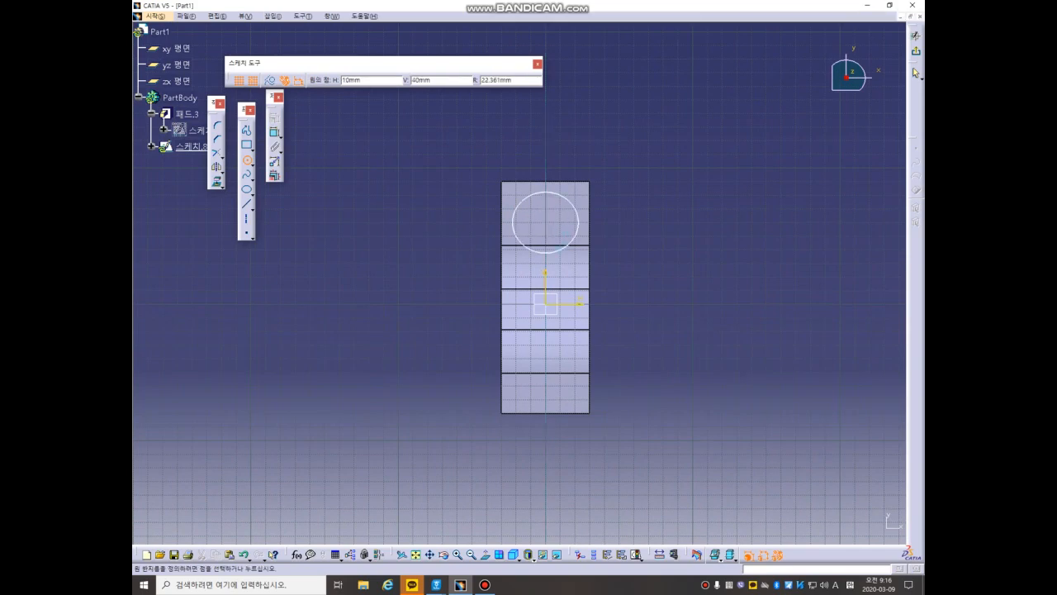
key("Escape")
left_click(247, 158)
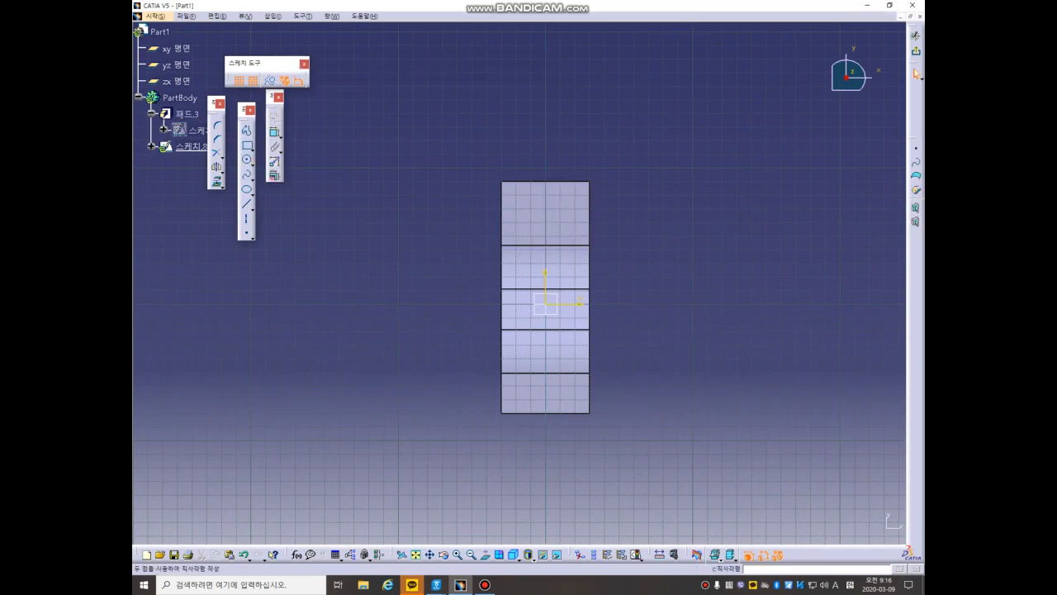
- Draw a vertical elongated hole with arc centres at (0, 40) and (0, -40) mm inside the solid's outline, and leave the sketch
left_click(251, 149)
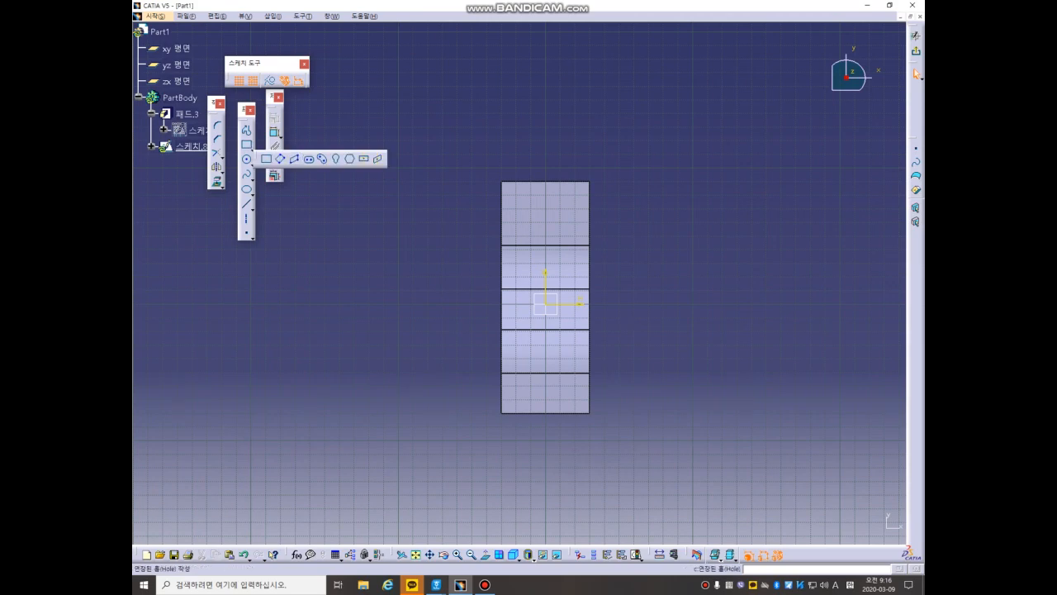
left_click(308, 159)
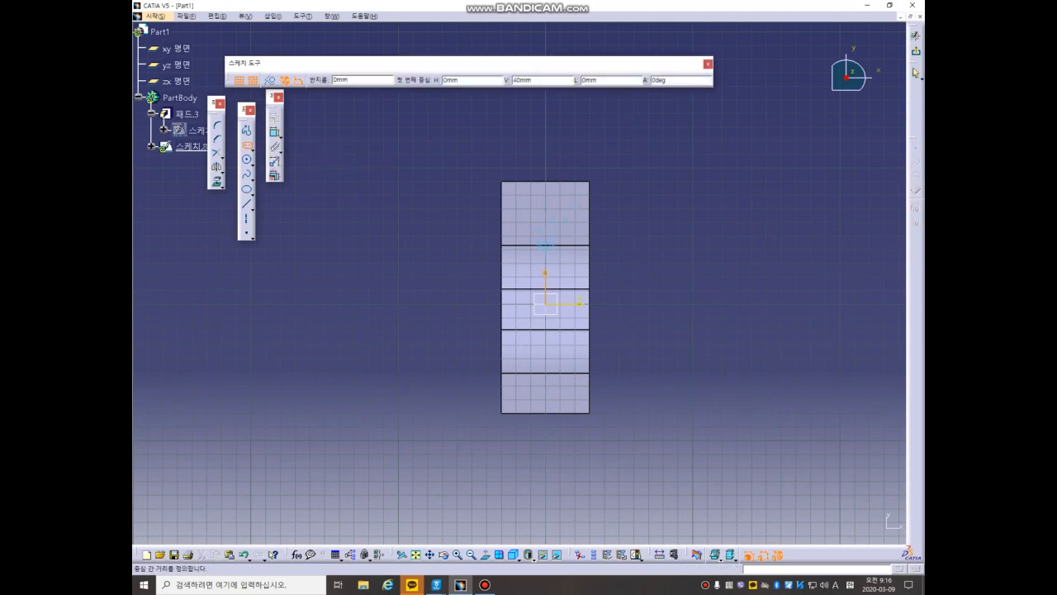
left_click(545, 244)
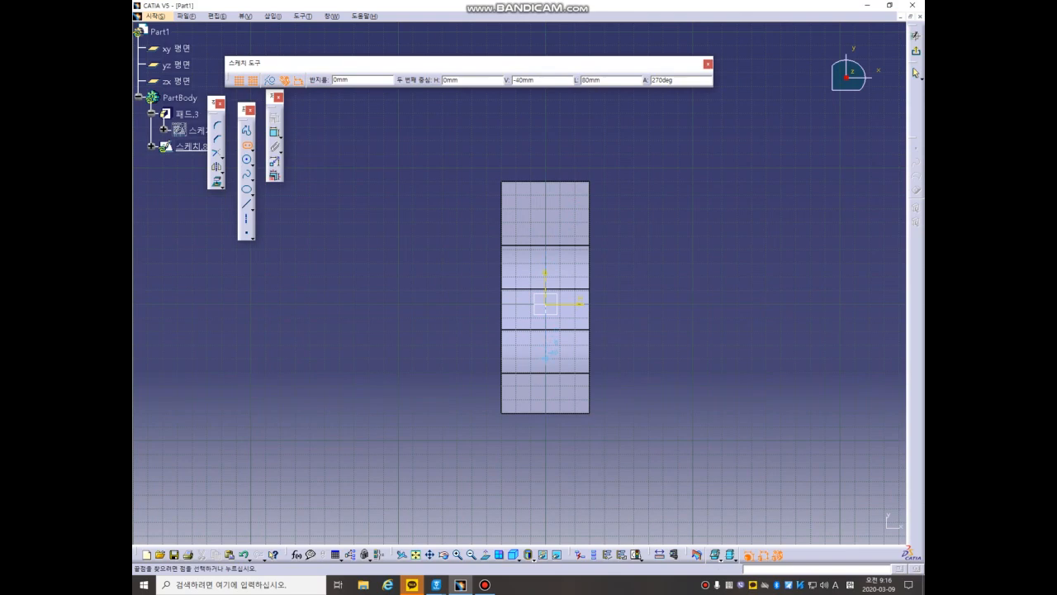
left_click(545, 360)
left_click(560, 370)
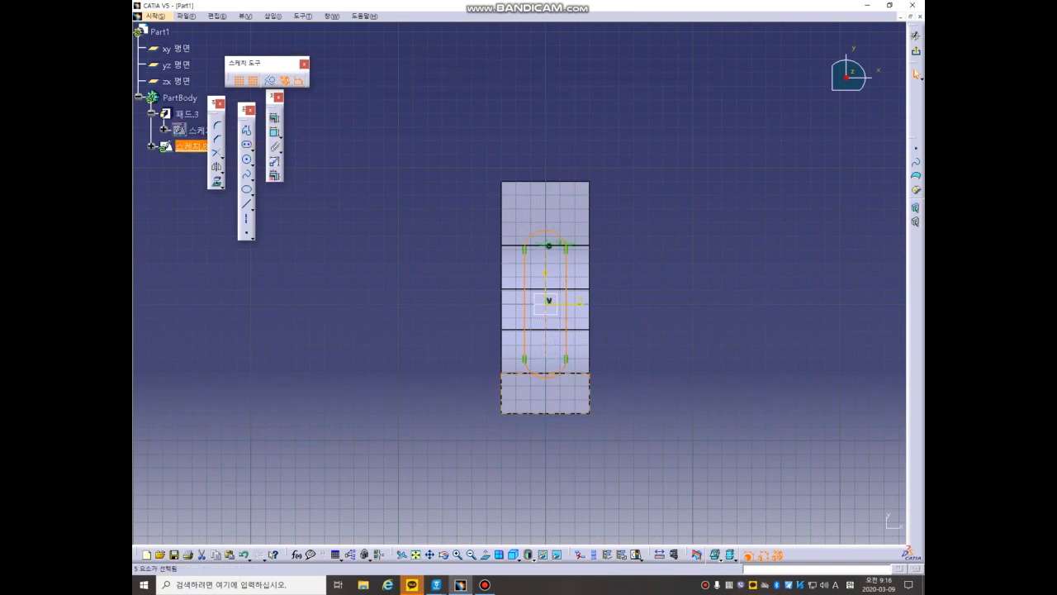
left_click(916, 51)
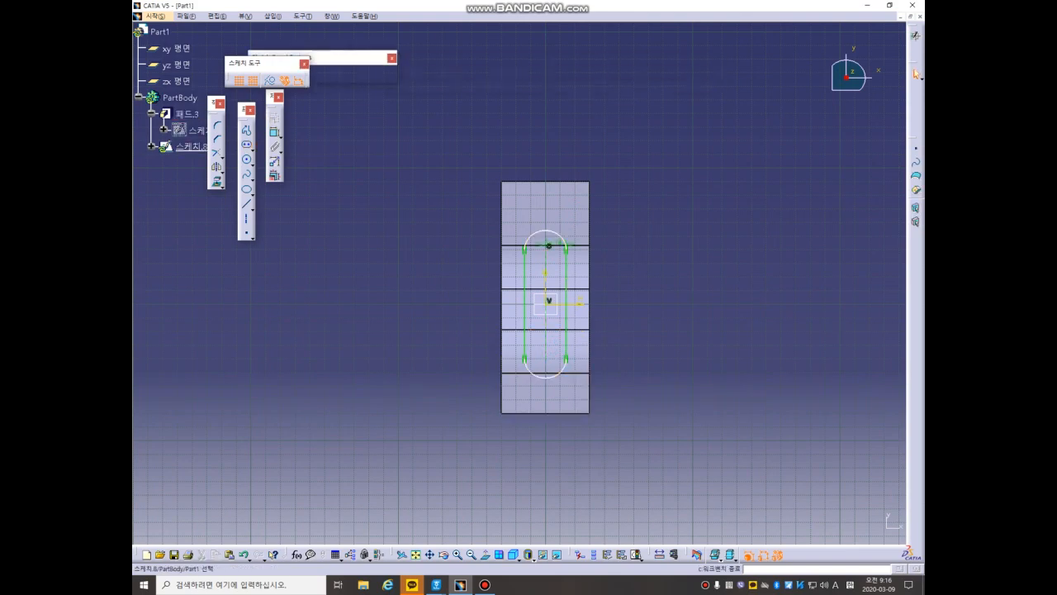
- Pad the elongated profile with the Up to surface type, limited by the solid's convex rounded top face, and preview it
middle_click_drag(617, 324, 600, 275)
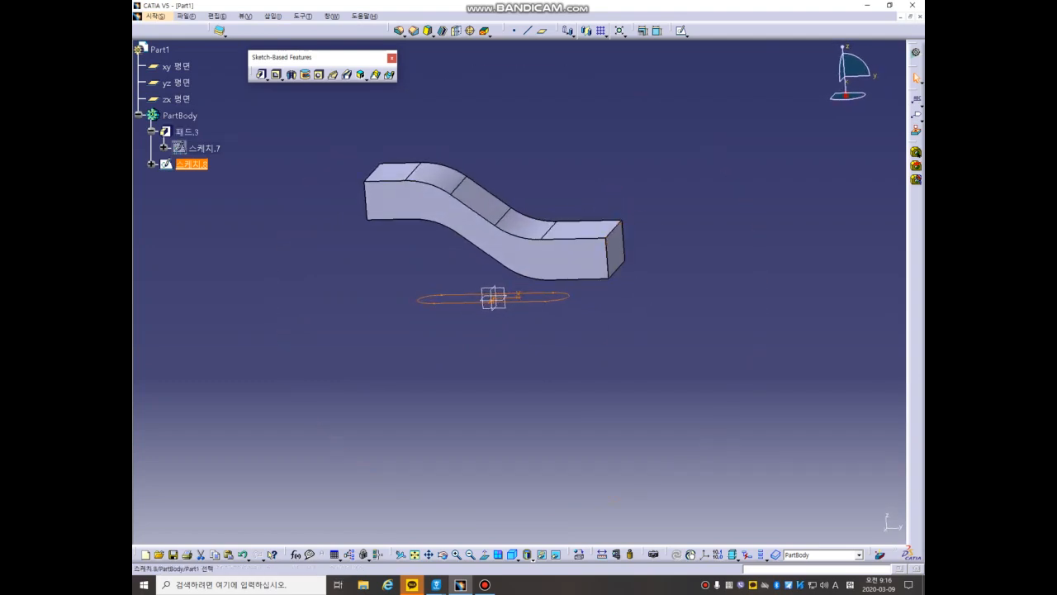
left_click(261, 74)
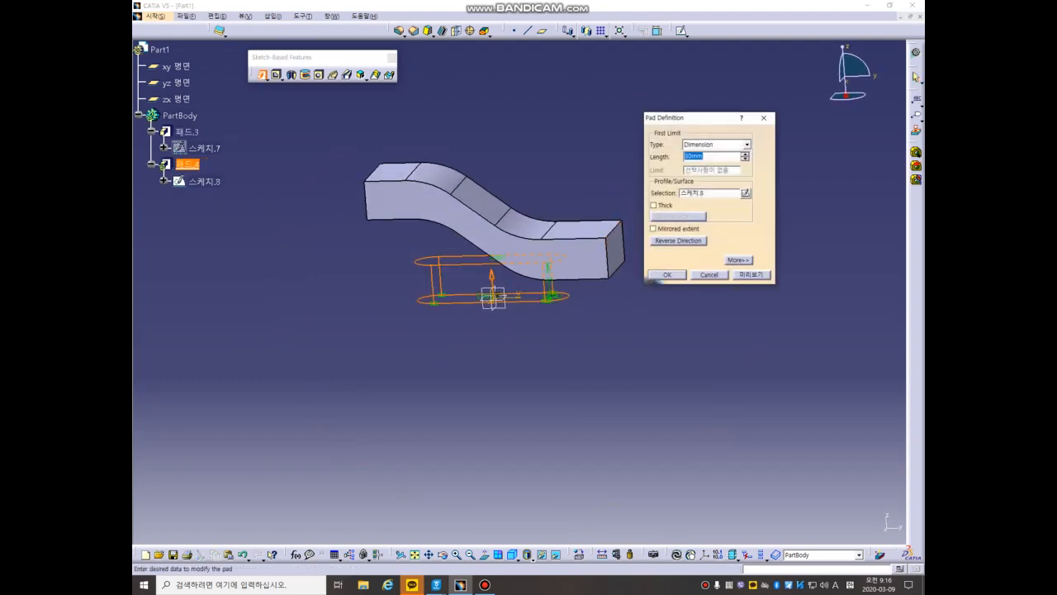
left_click(746, 144)
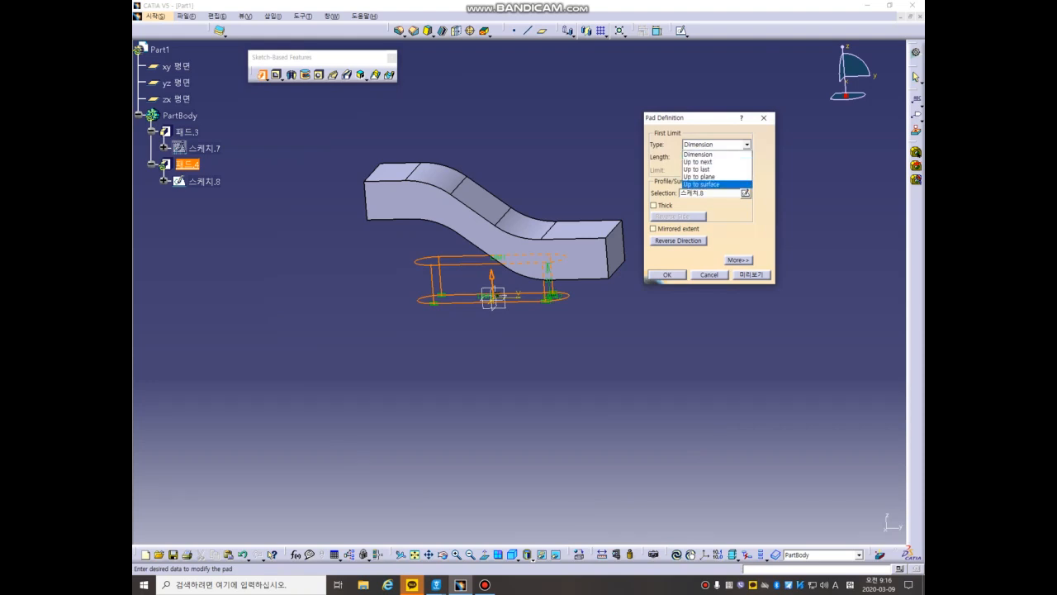
left_click(702, 185)
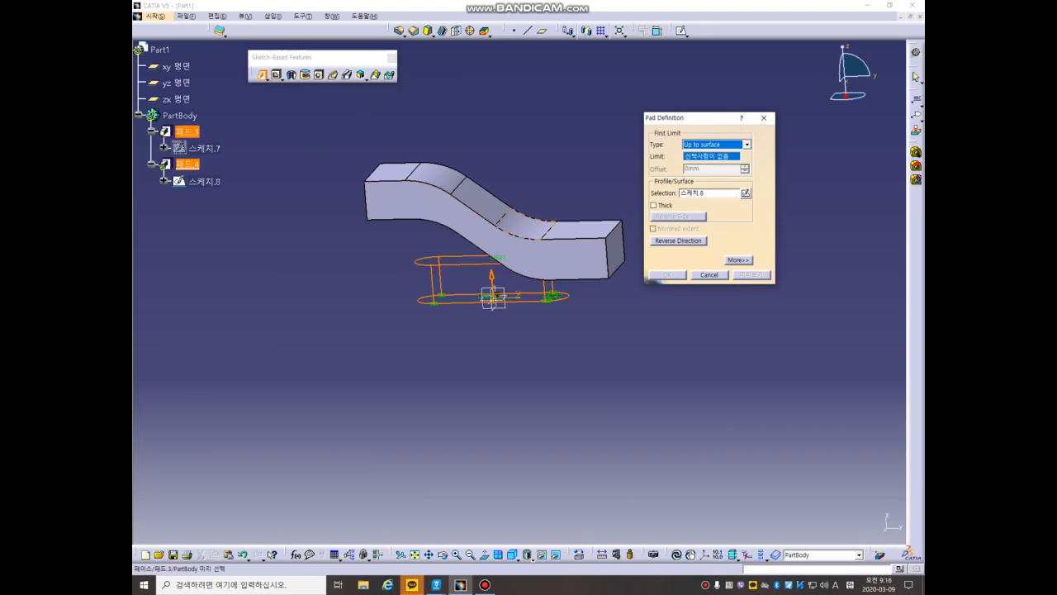
middle_click_drag(529, 224, 526, 256)
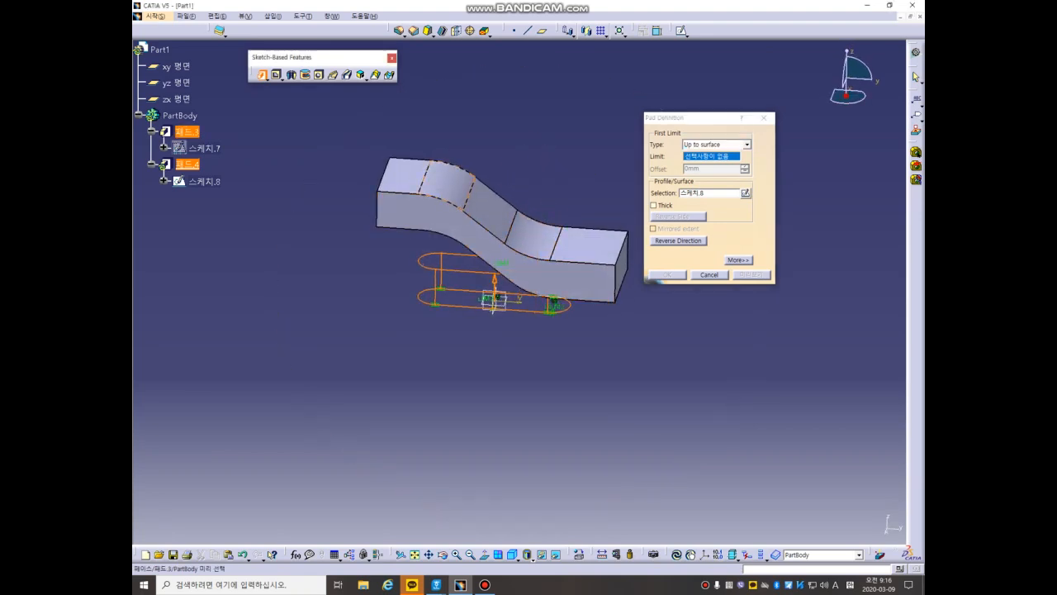
left_click(454, 181)
left_click(751, 275)
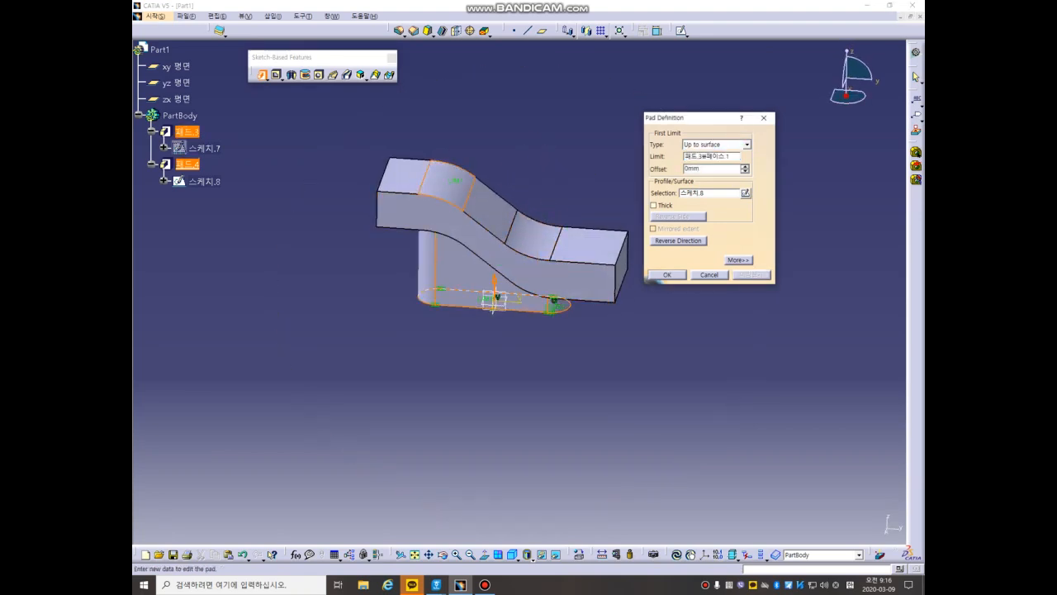
- Set the pad's offset from the limiting surface to 5 mm, preview it and inspect the raised shape from several angles
middle_click_drag(522, 313, 508, 365)
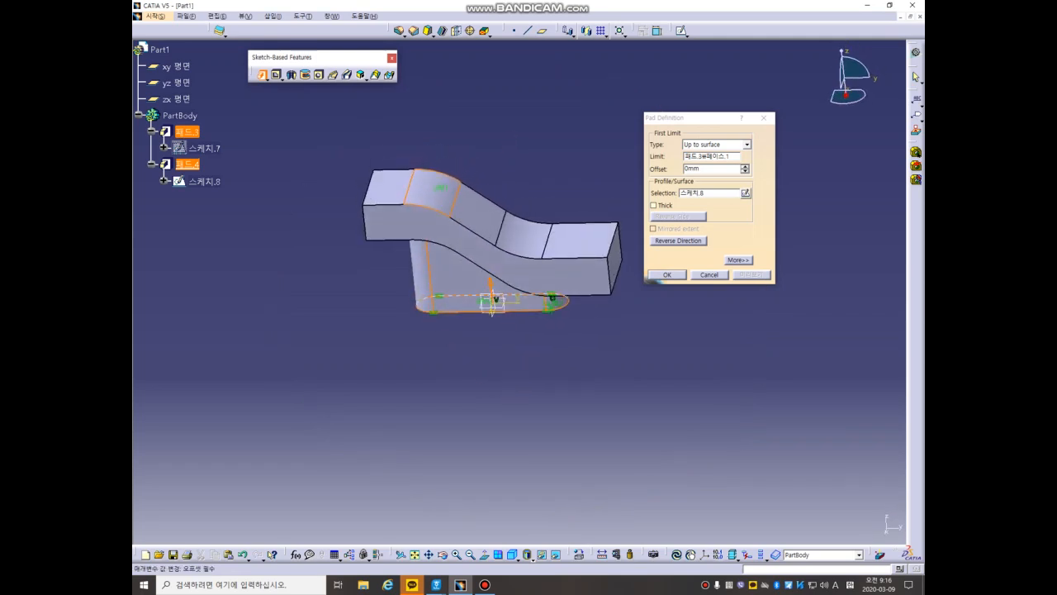
double_click(693, 169)
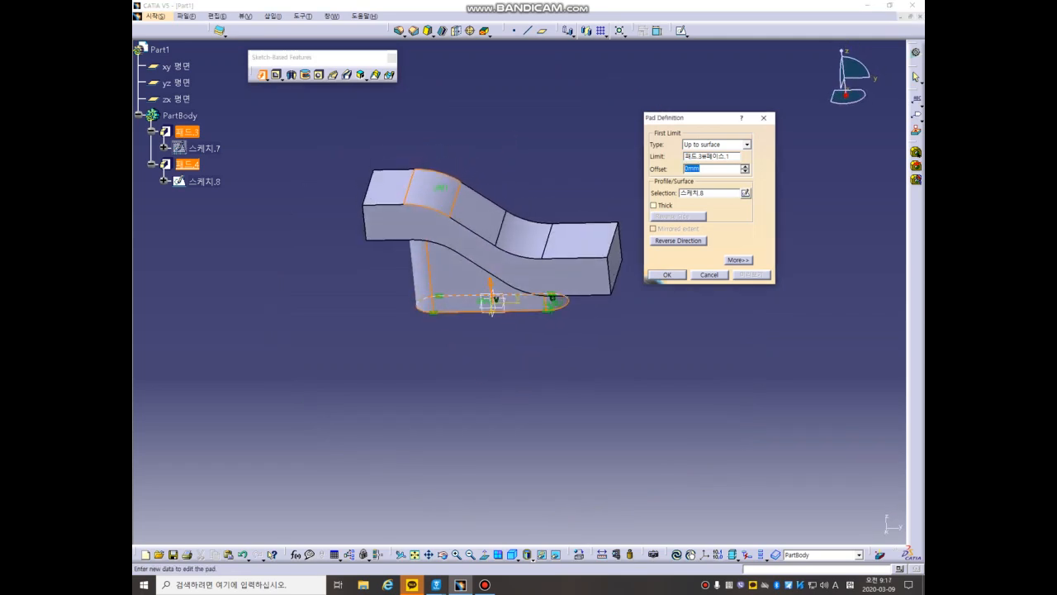
type("의")
key("Tab")
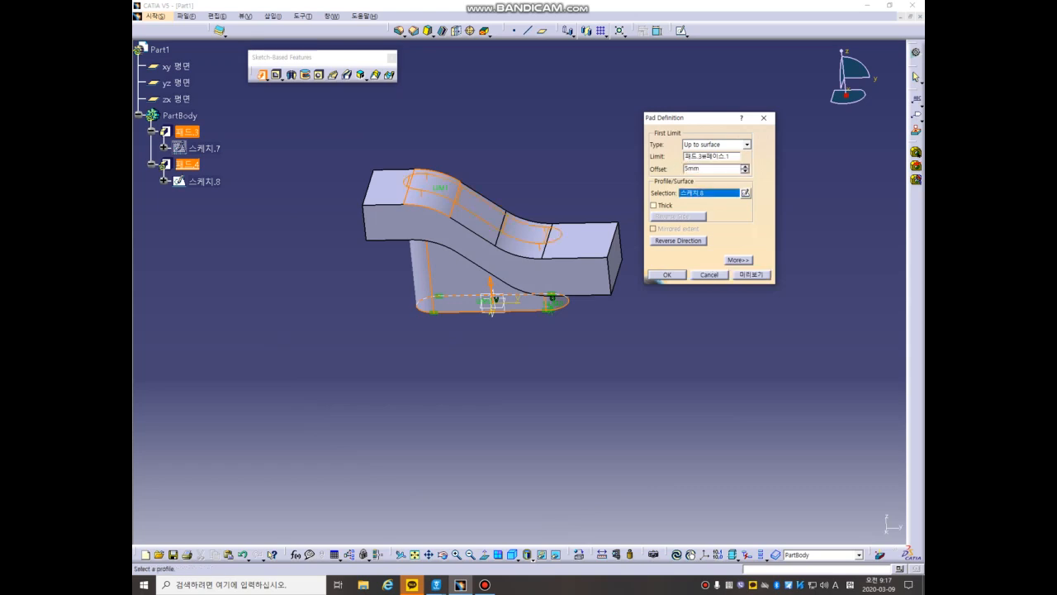
left_click(752, 275)
middle_click_drag(493, 304, 488, 292)
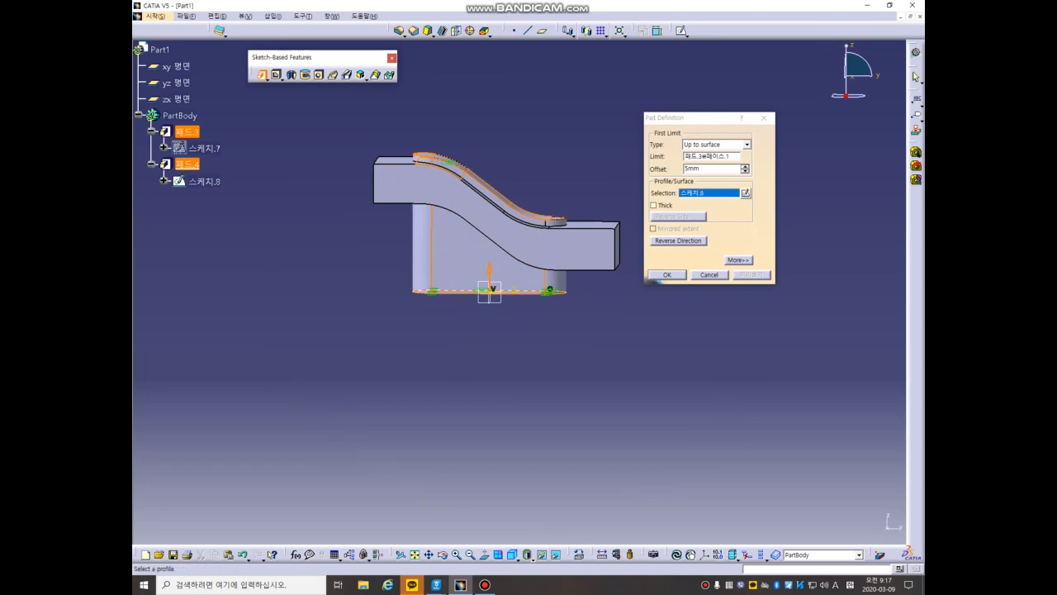
middle_click_drag(493, 289, 491, 310)
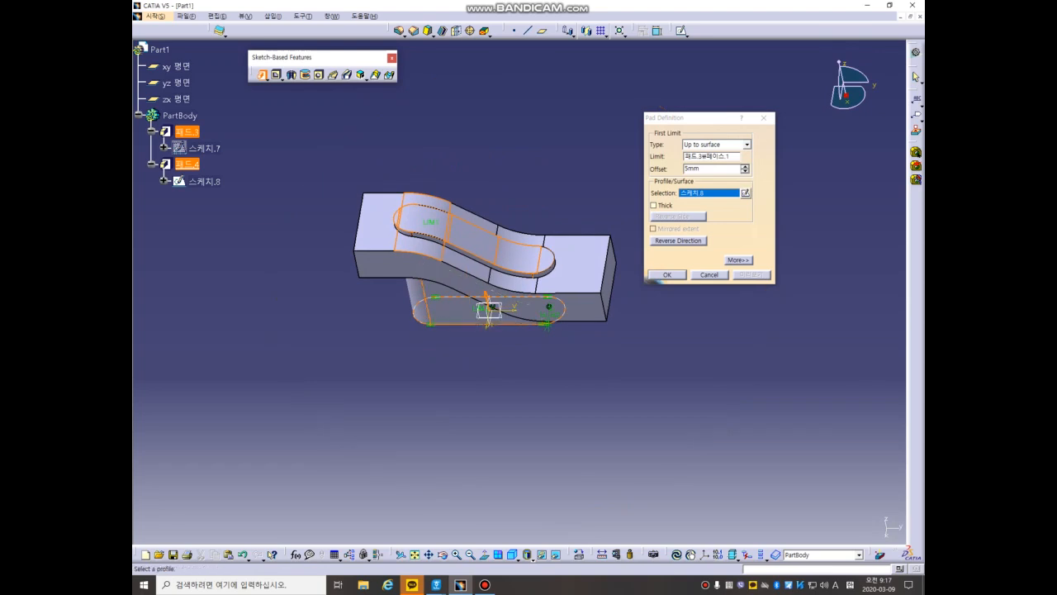
- Cancel the pad and define a pocket from the elongated profile, using the Up to surface type limited by the solid's curved underside
left_click(709, 275)
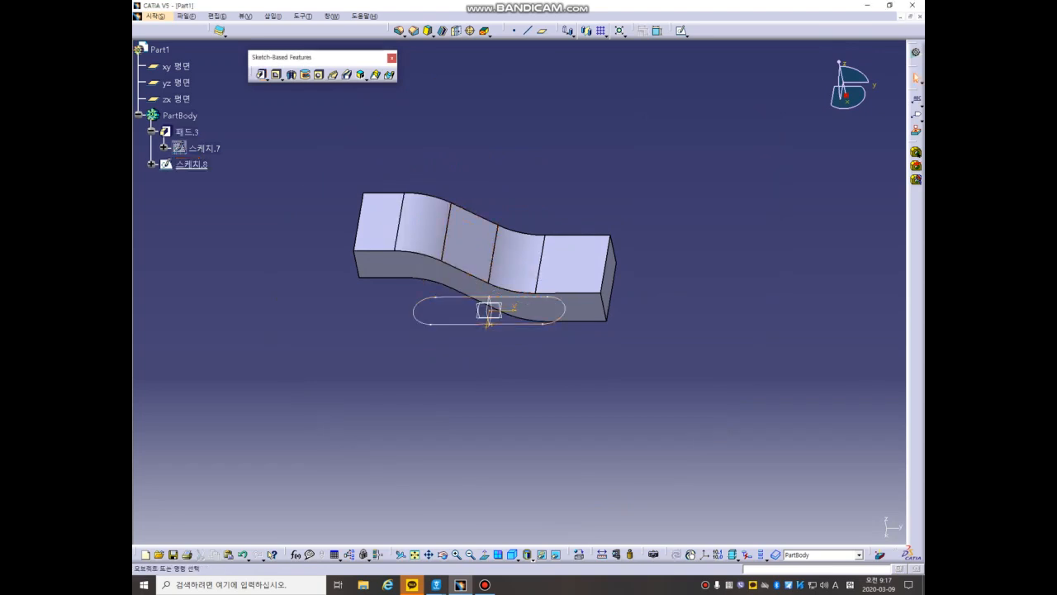
left_click(277, 76)
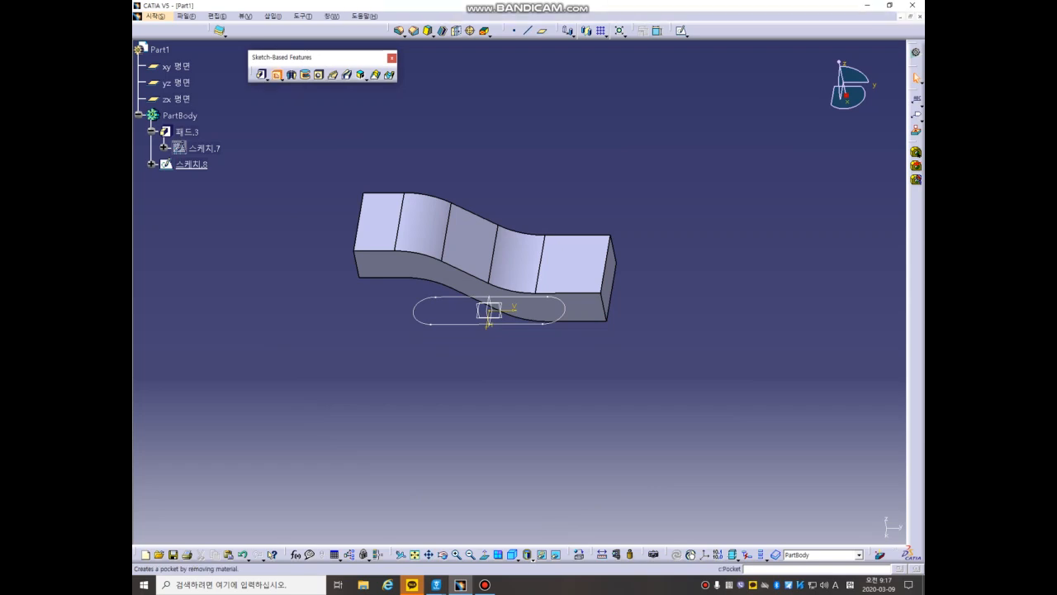
middle_click_drag(495, 363, 508, 248)
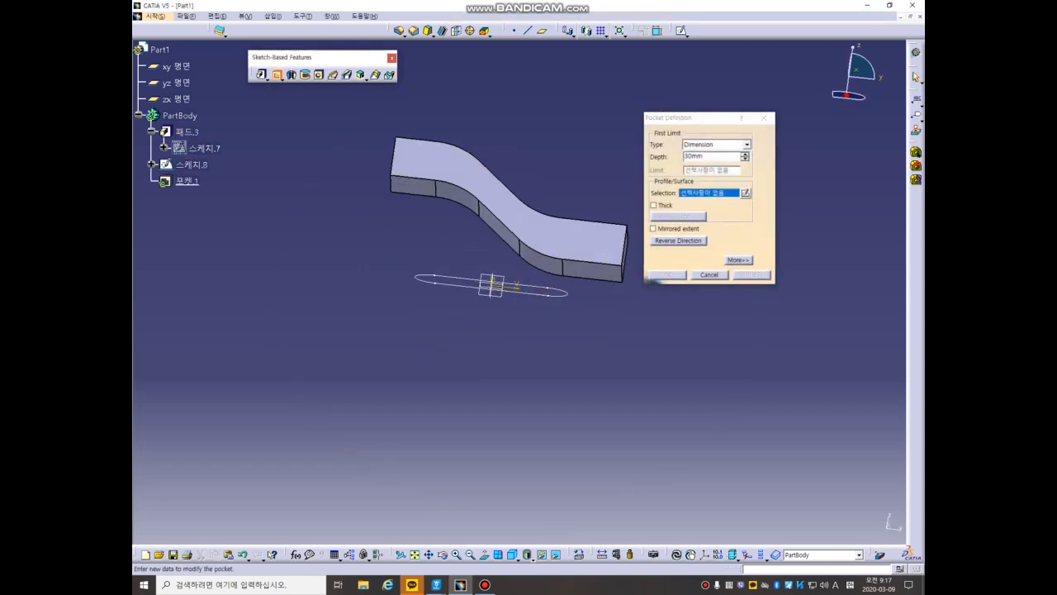
left_click(190, 164)
left_click(747, 145)
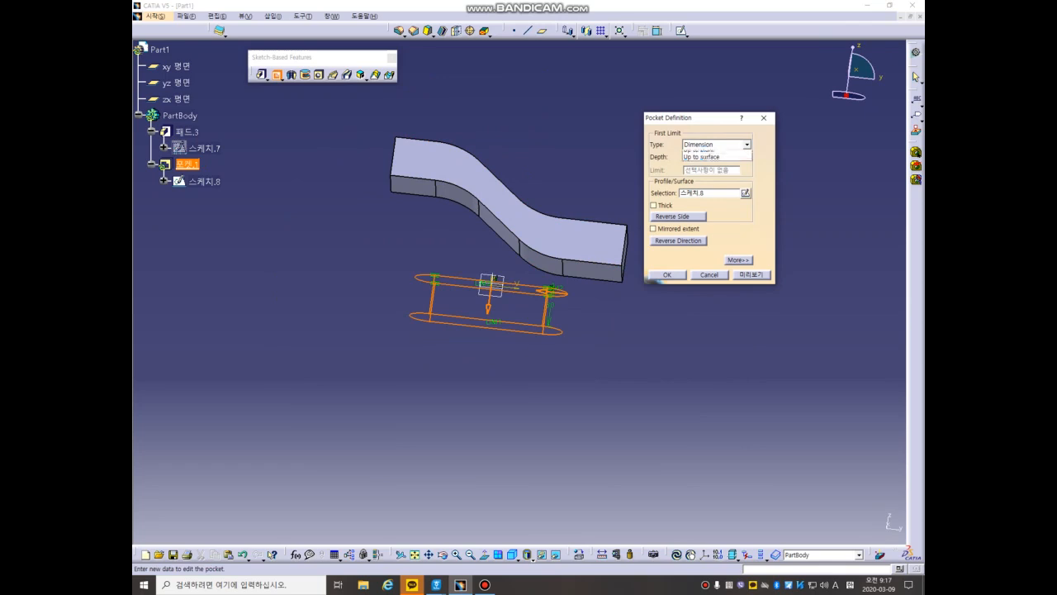
left_click(710, 183)
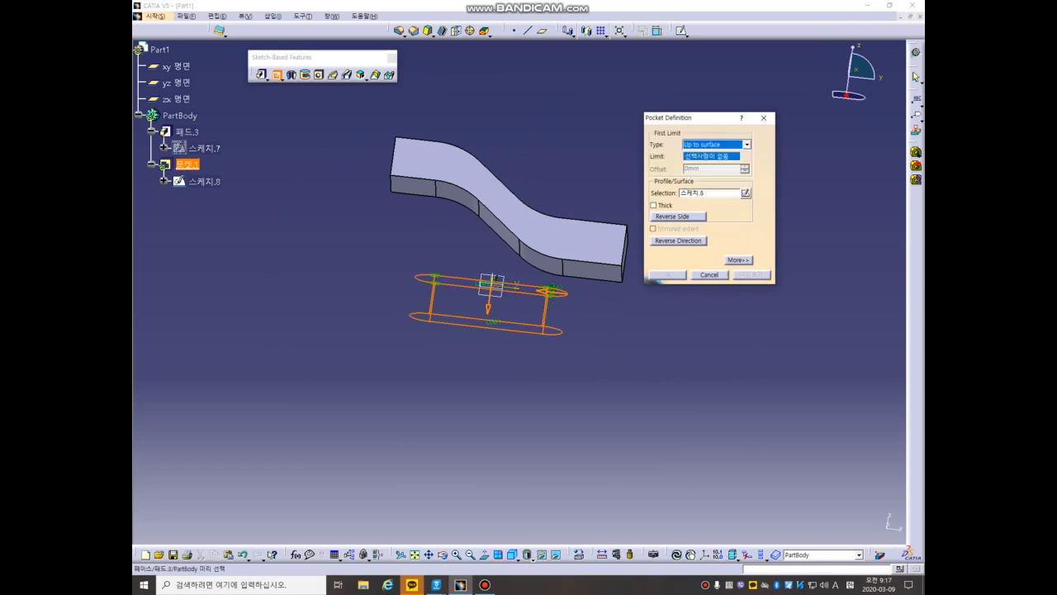
left_click(467, 193)
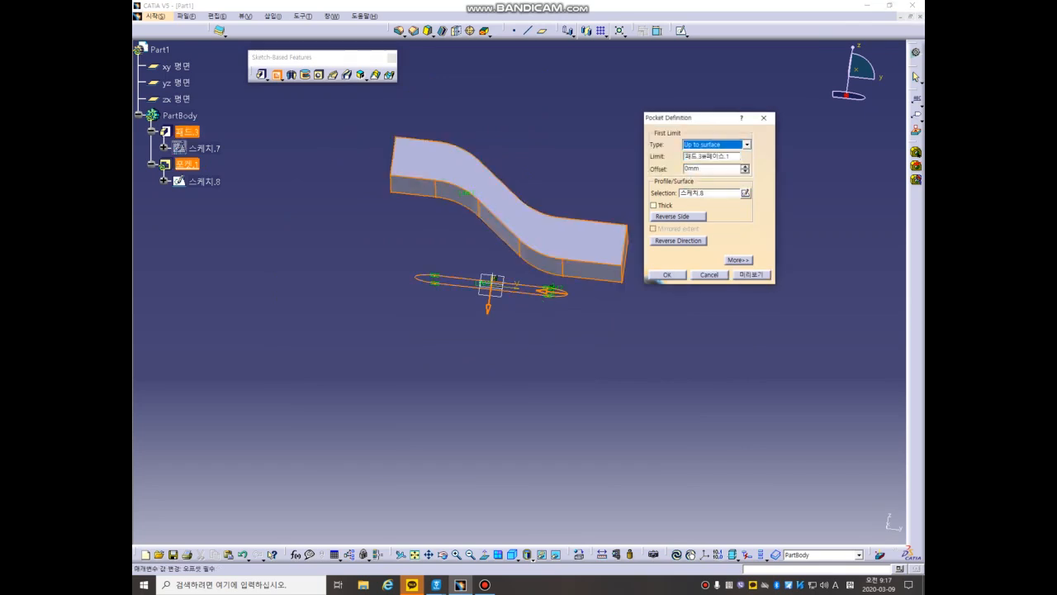
- Set the pocket's offset from the limiting surface to 5 mm, create the pocket and inspect the solid
double_click(693, 169)
type("5")
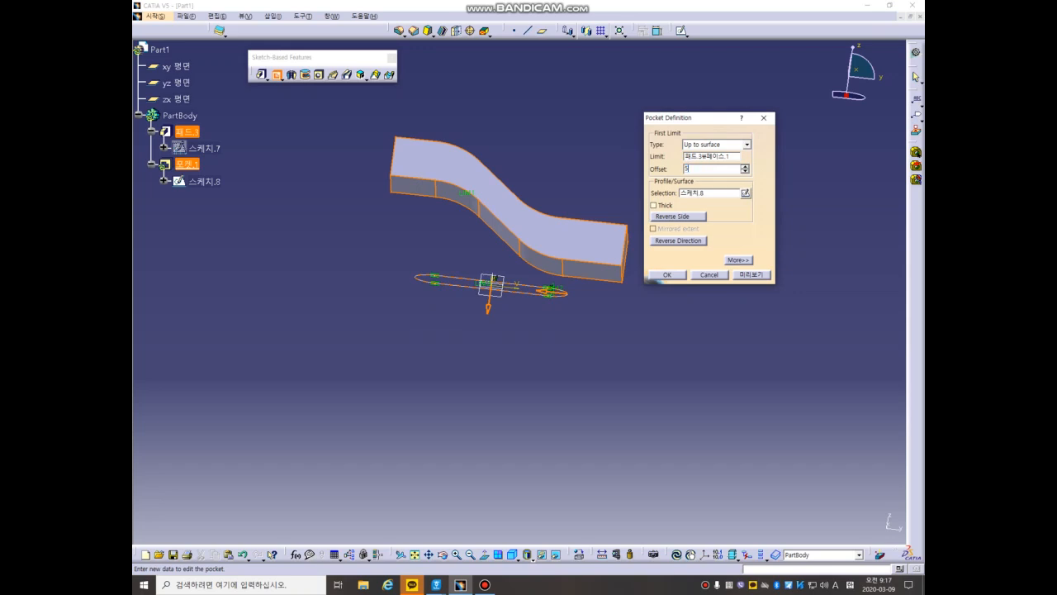
key("Return")
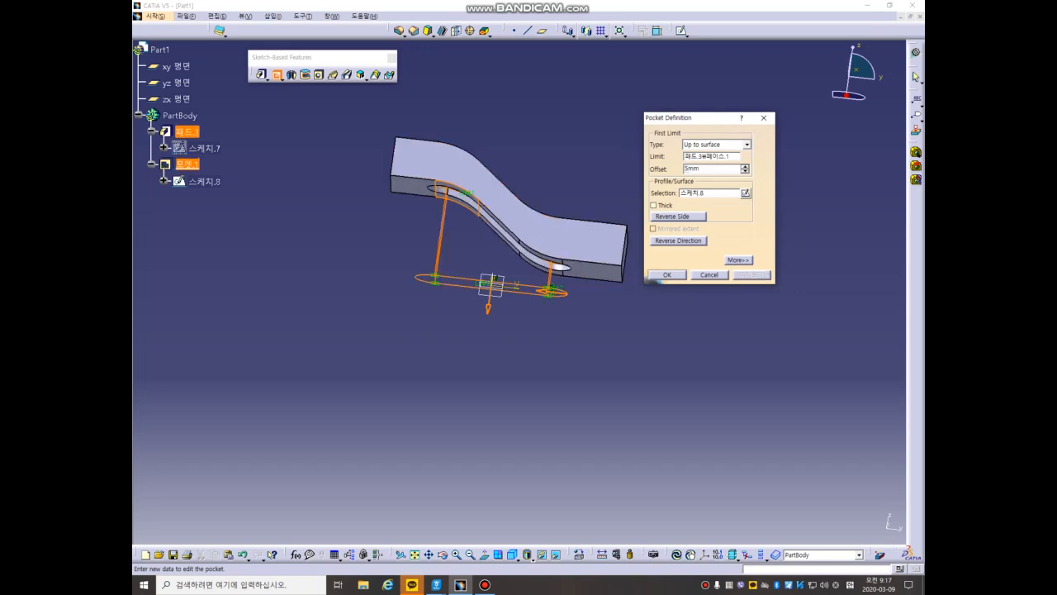
key("Return")
middle_click_drag(491, 285, 497, 342)
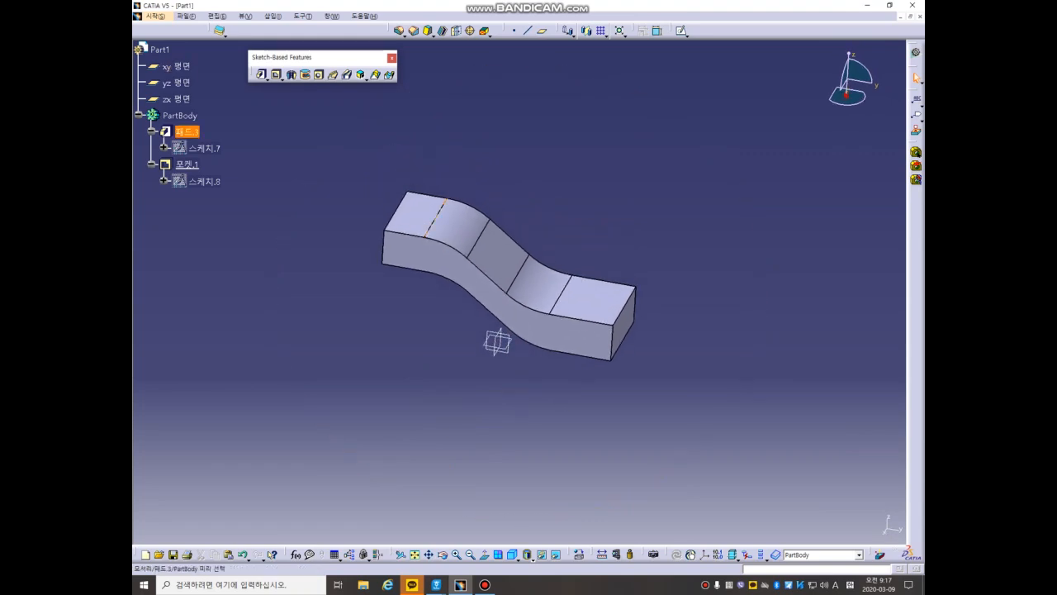
- Delete the stepped solid, the pocket and their sketches from the part body
mouse_move(360, 170)
left_mouse_down()
mouse_move(390, 212)
mouse_move(691, 431)
left_mouse_up()
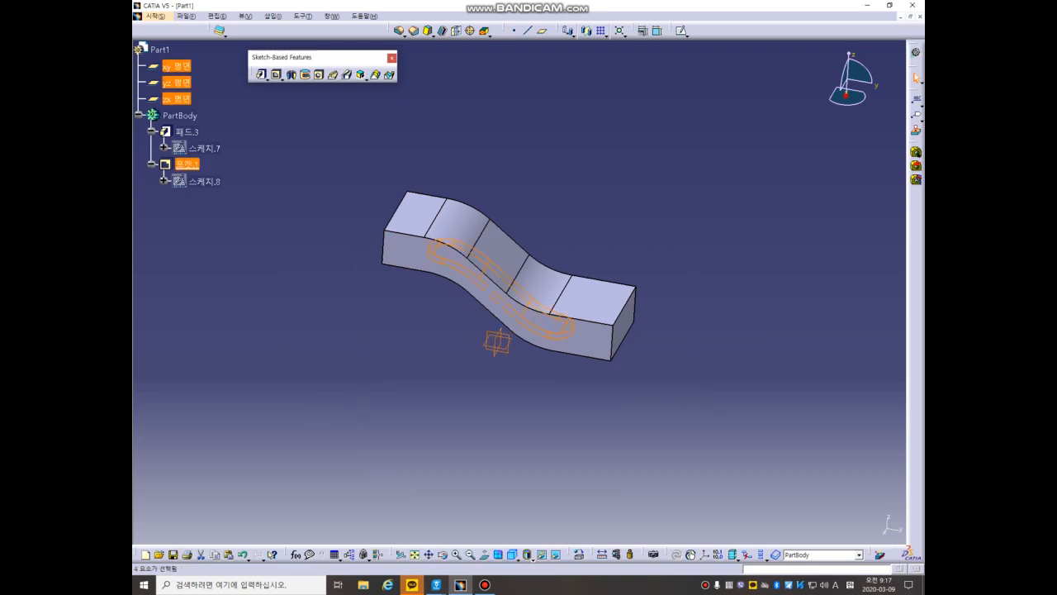
key("Delete")
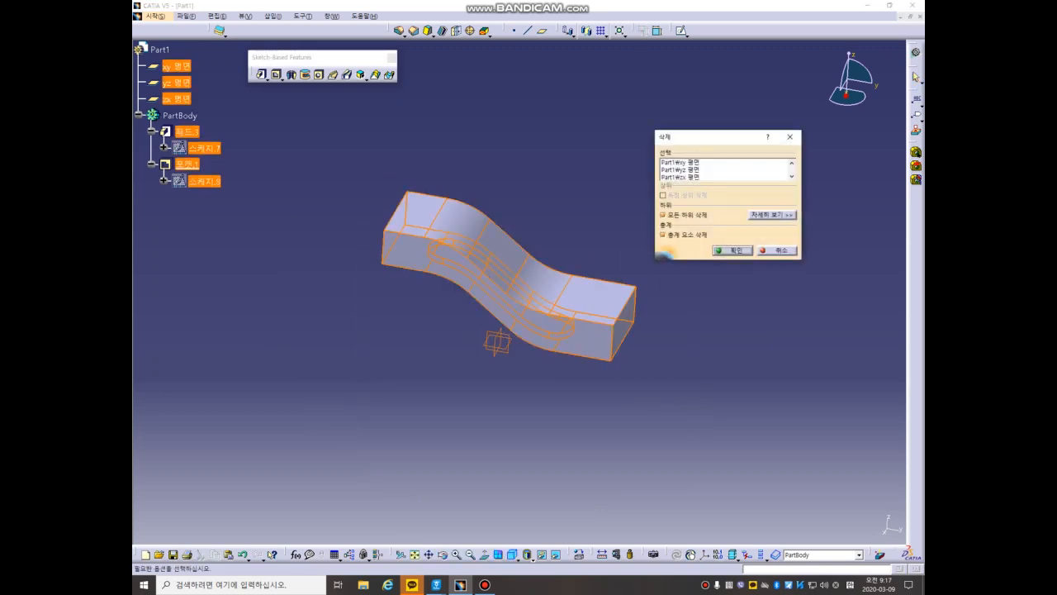
left_click(732, 249)
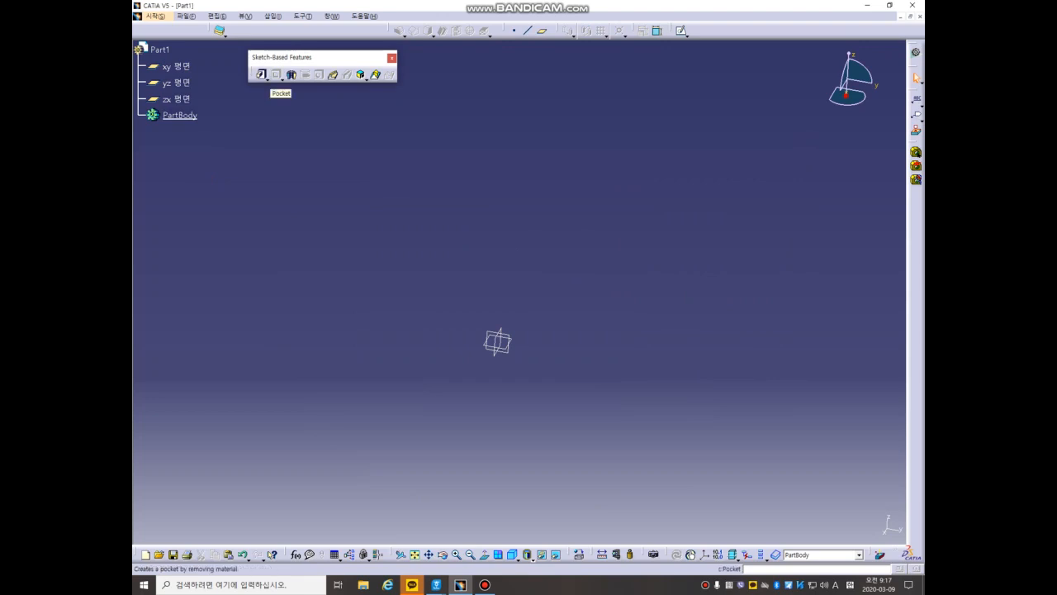
left_click(267, 79)
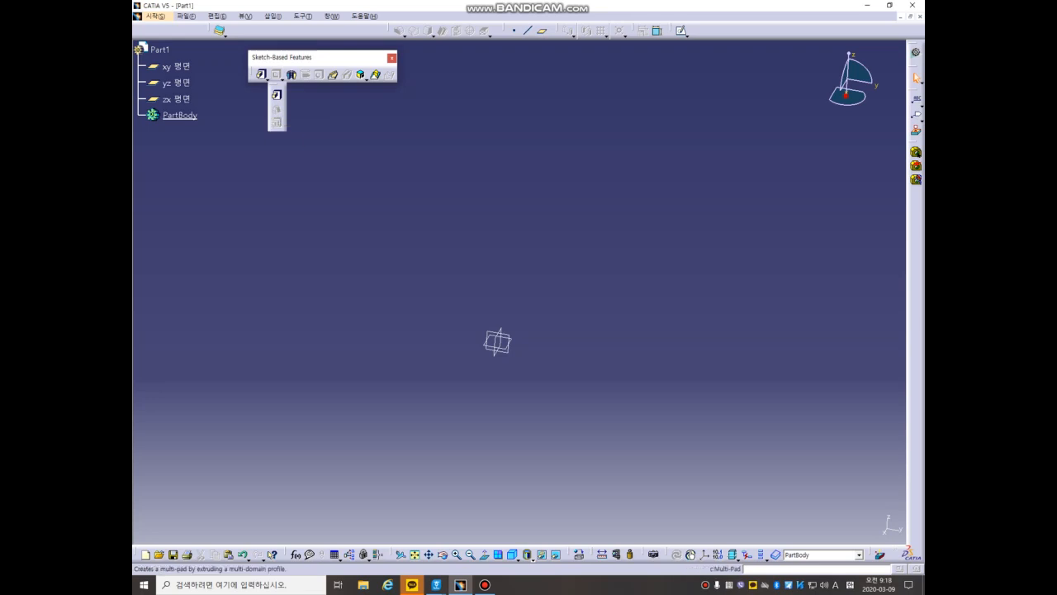
left_click(277, 124)
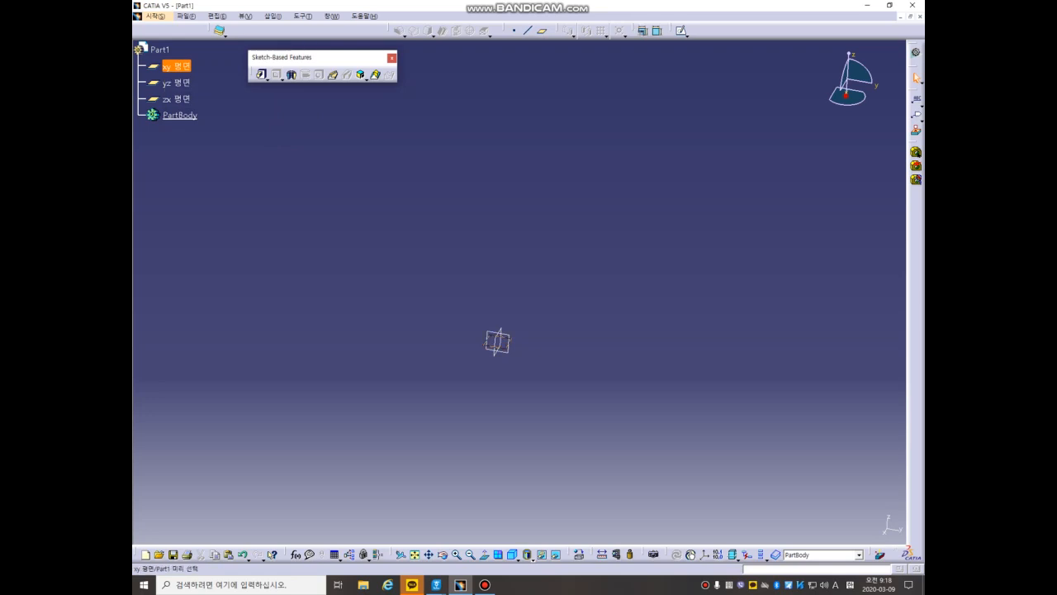
- Sketch a 100 mm square on the xy plane from (0, 100) to (100, 0) mm and leave the sketch
left_click(170, 70)
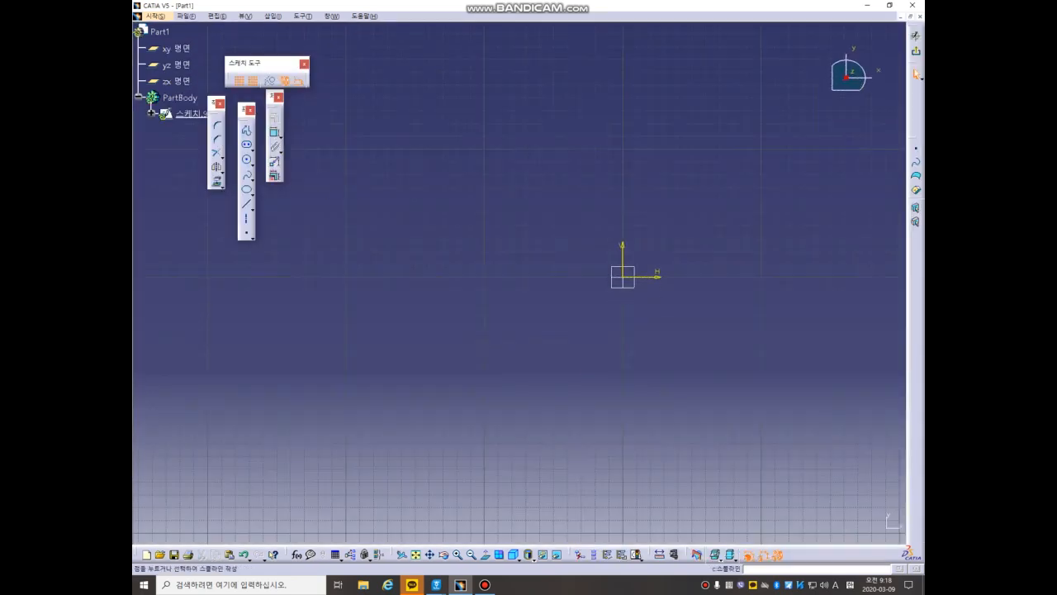
left_click(252, 149)
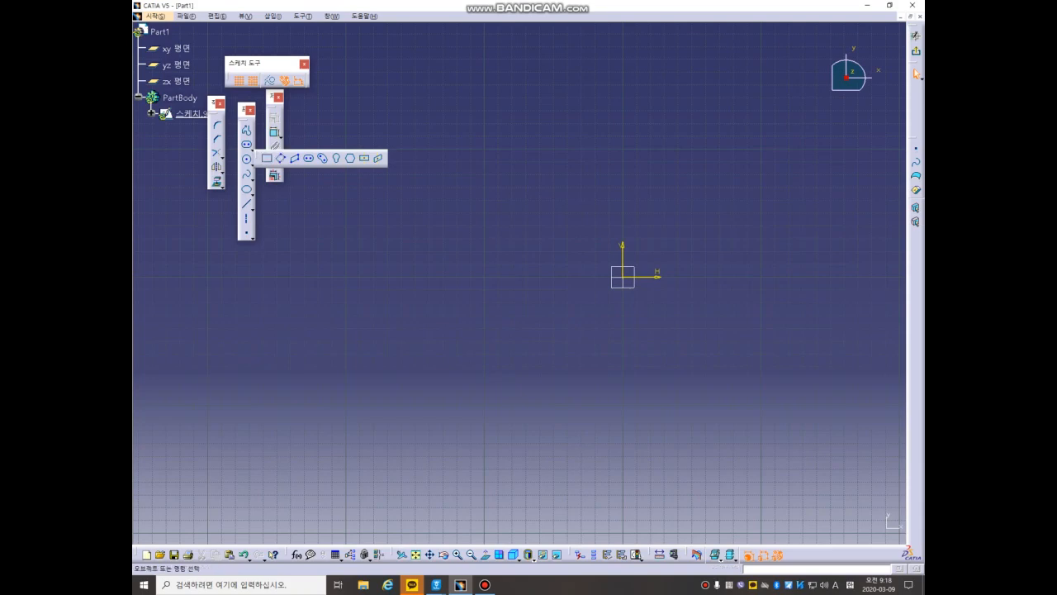
left_click(267, 158)
middle_click_drag(512, 200, 360, 256)
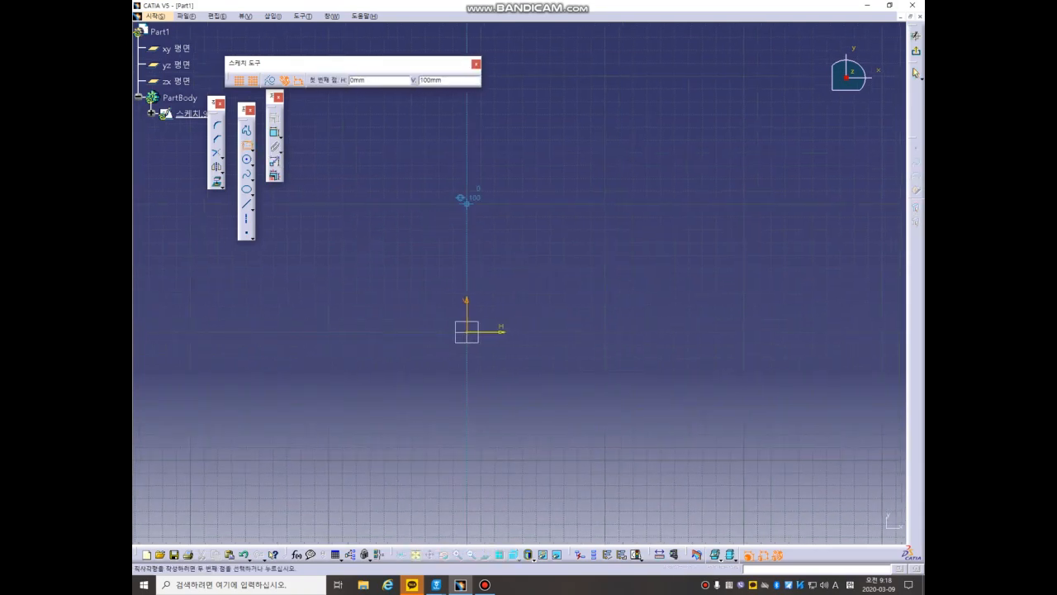
left_click(467, 204)
left_click(606, 331)
left_click(694, 264)
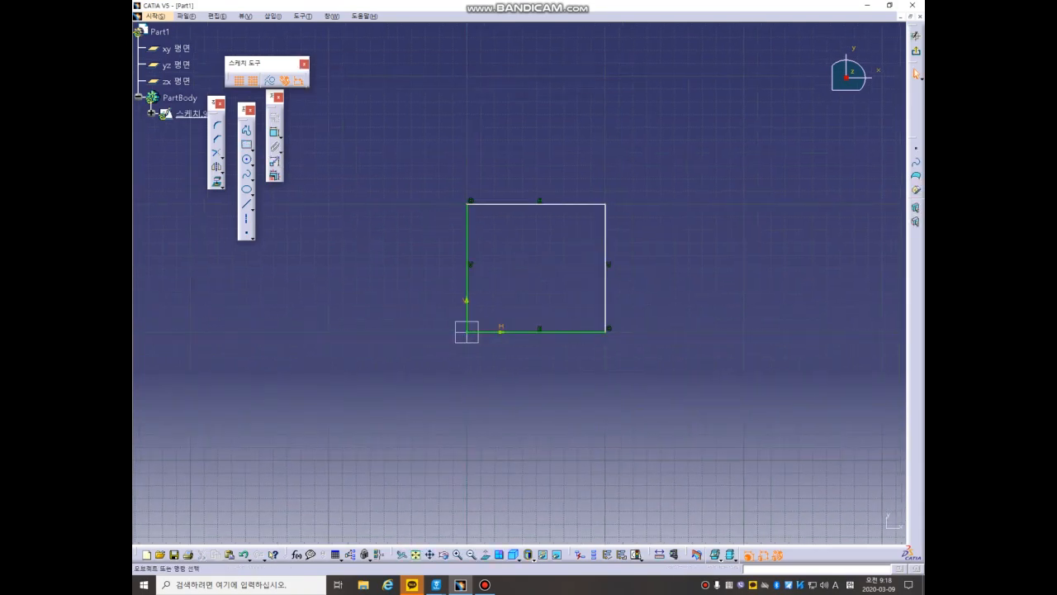
left_click(916, 51)
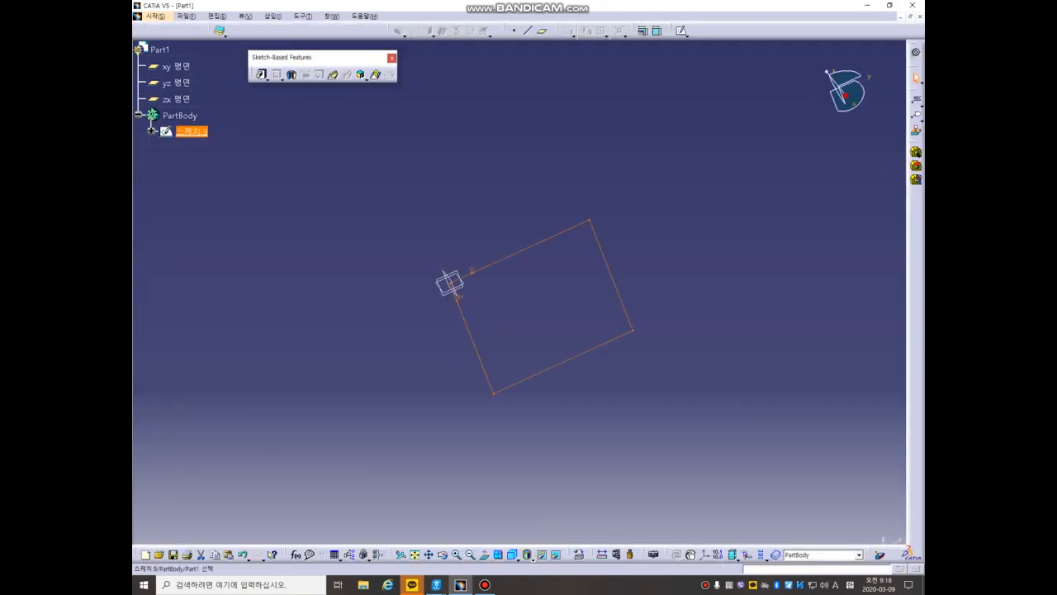
- Pad the square profile 10 mm to form a flat plate
left_click(262, 74)
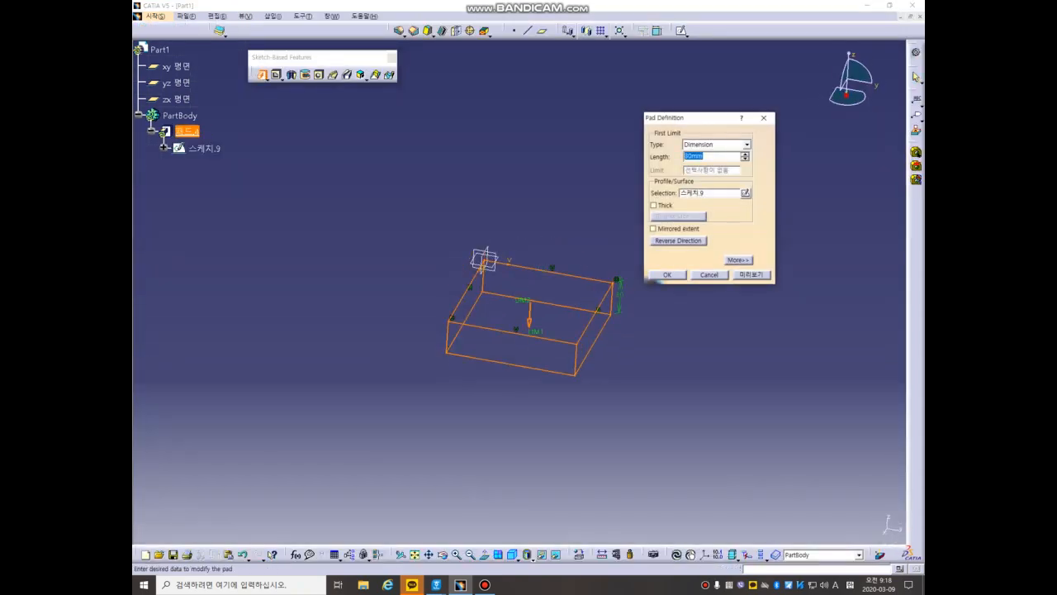
type("10")
key("Return")
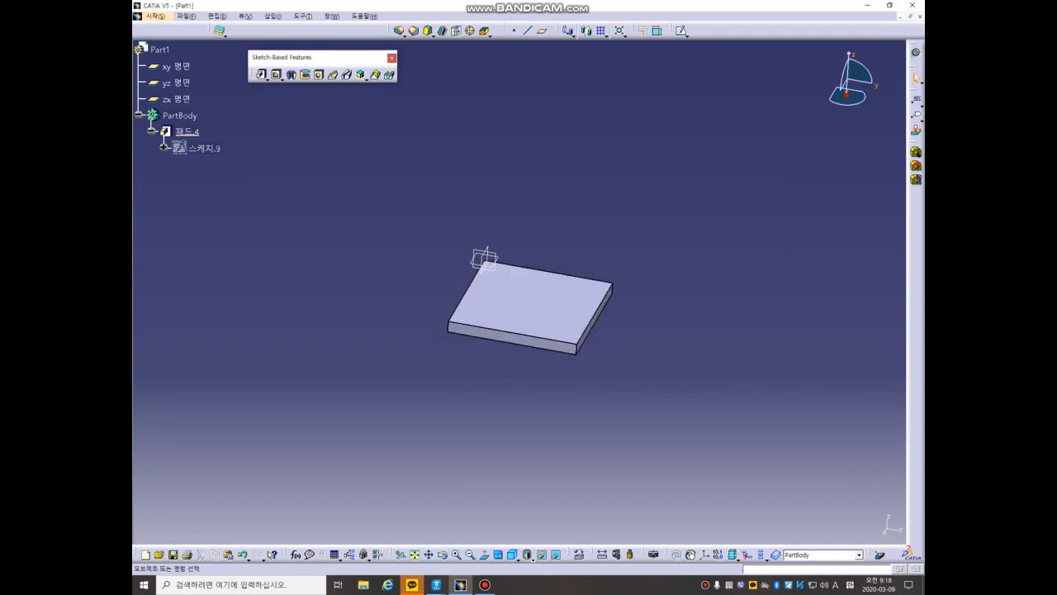
- Sketch a 60 mm square on the plate's top face from (20, 80) to (80, 20) mm and leave the sketch
middle_click_drag(514, 301, 545, 324)
left_click(543, 318)
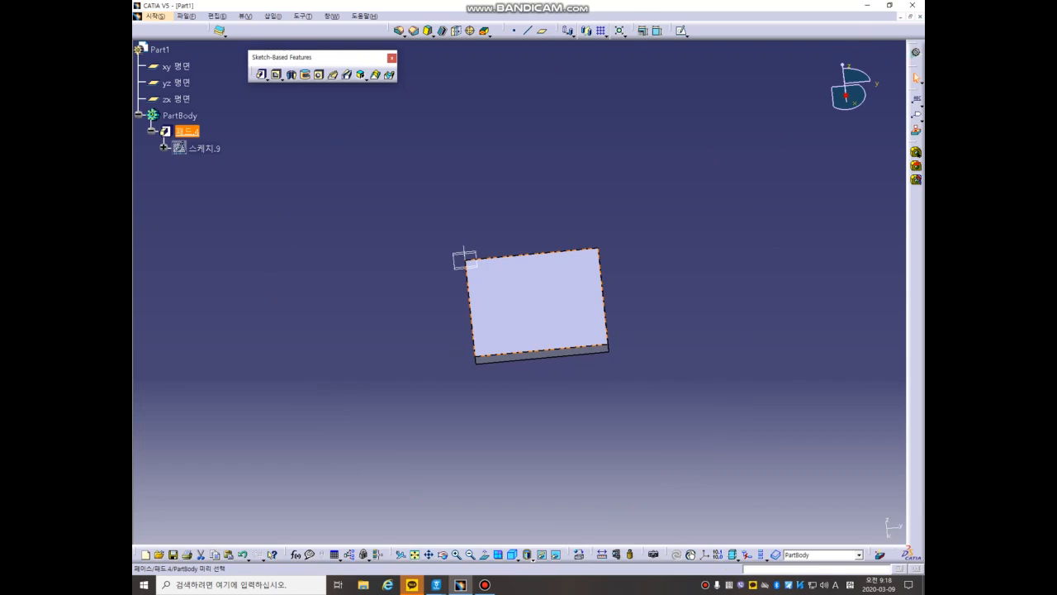
left_click(681, 31)
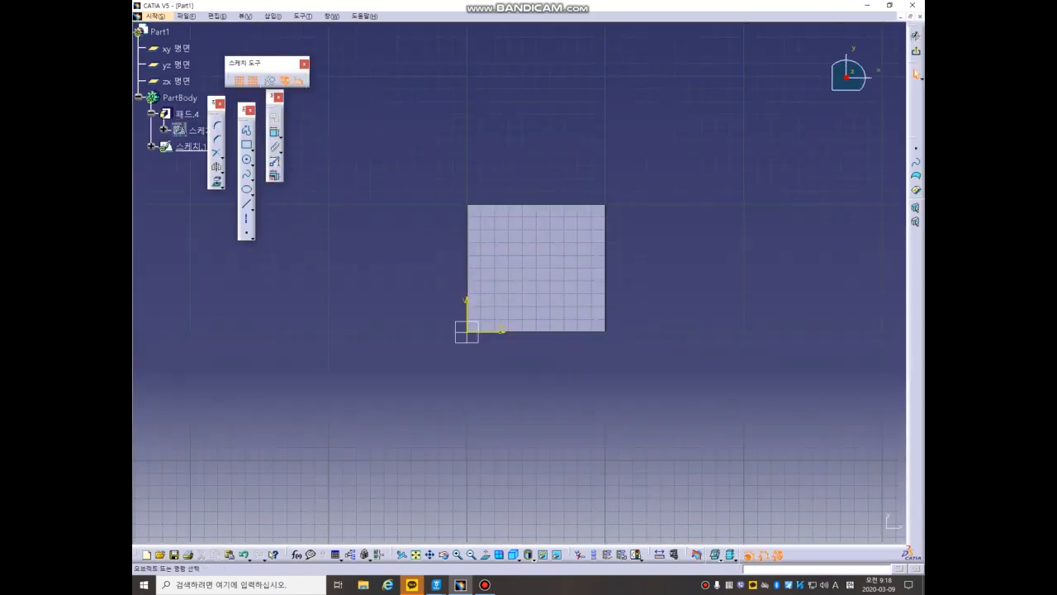
left_click(252, 150)
left_click(265, 154)
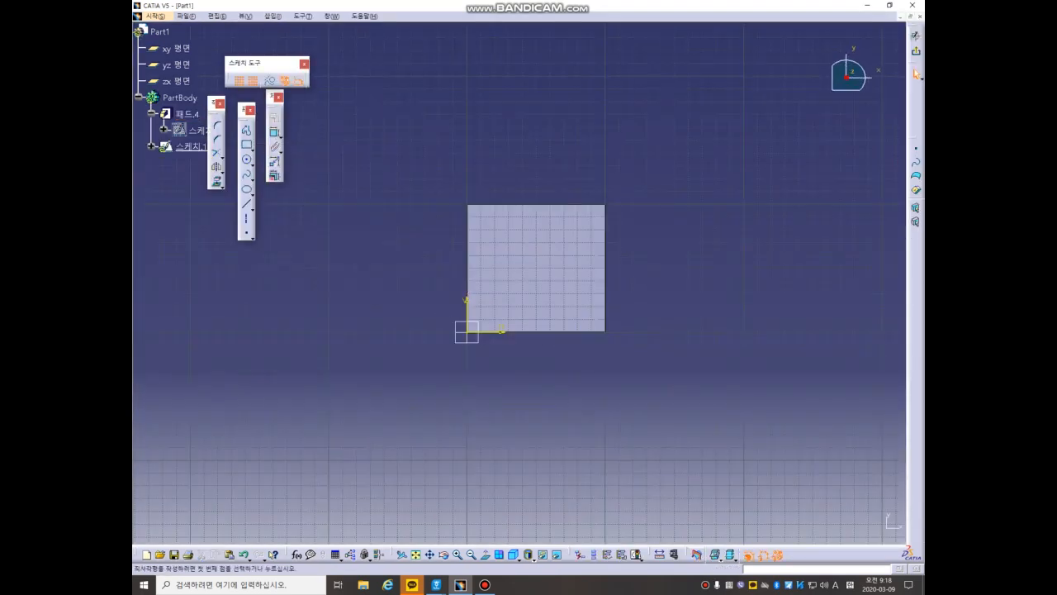
left_click(495, 229)
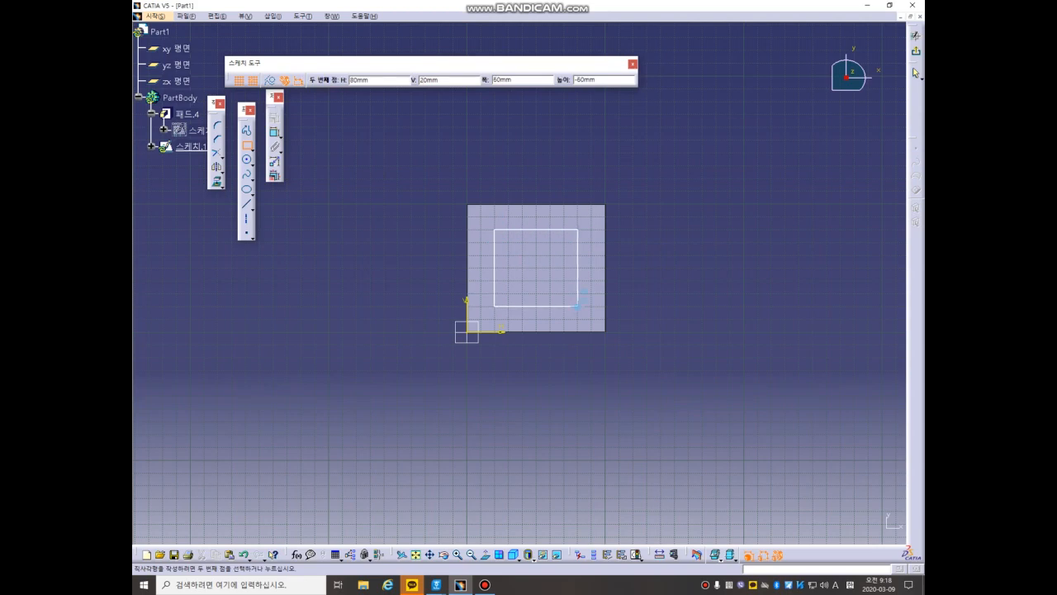
left_click(578, 305)
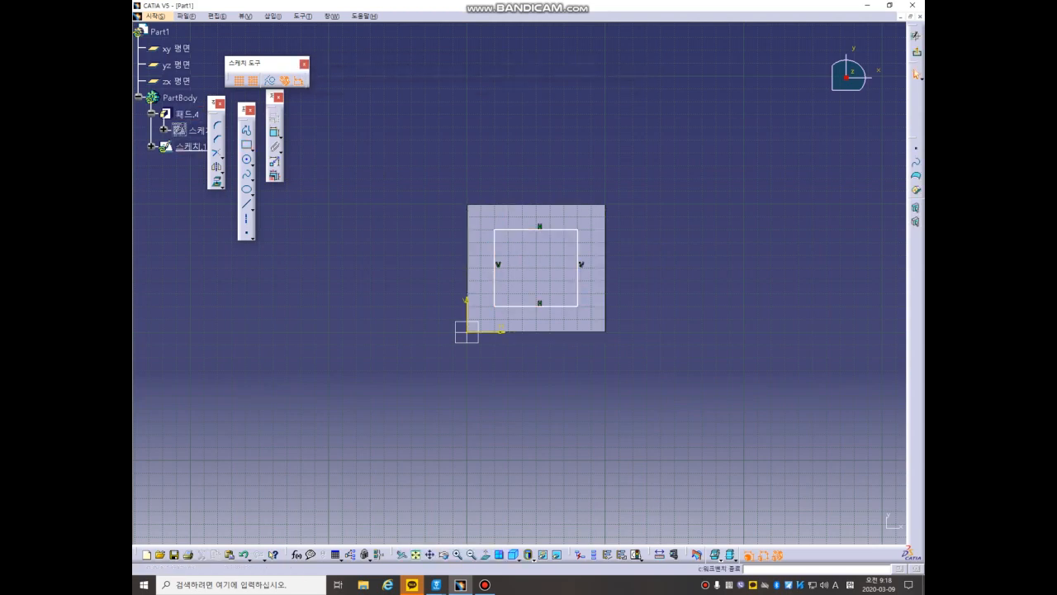
left_click(915, 36)
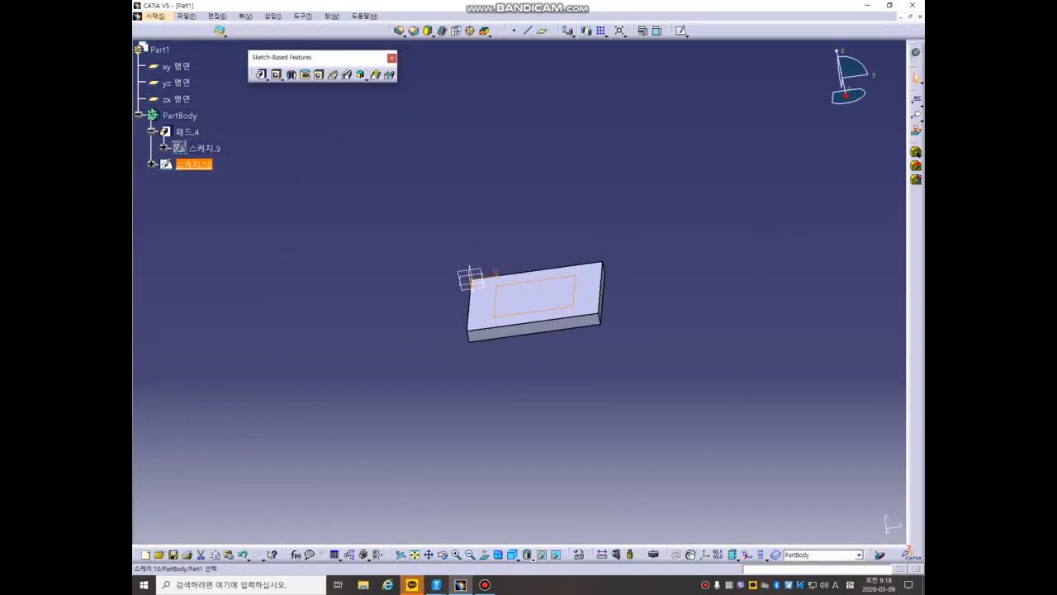
- Preview a 50 mm pad of the inner square profile and discard it
left_click(262, 74)
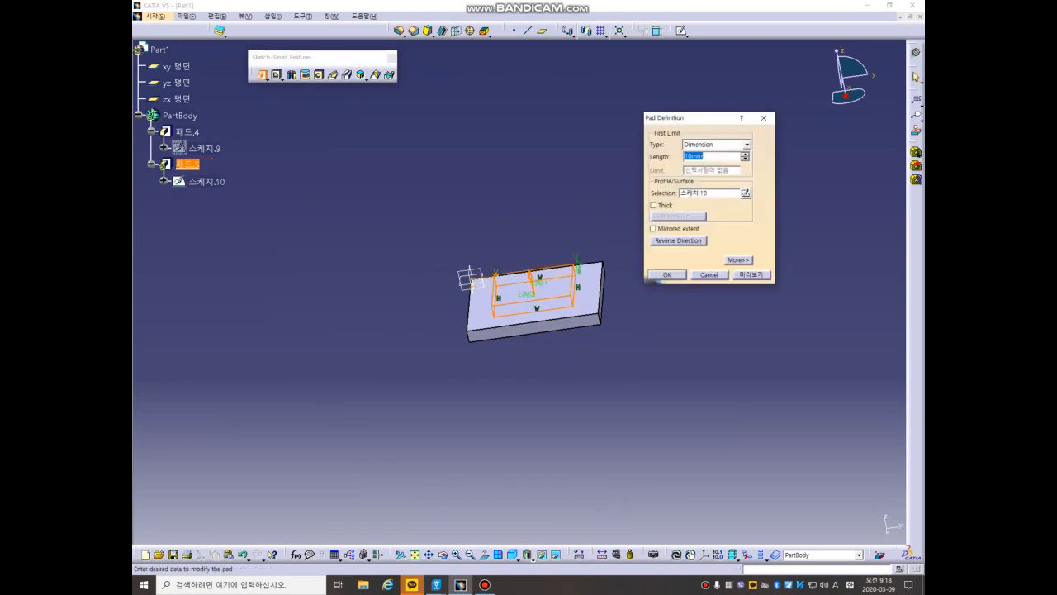
type("50")
key("Return")
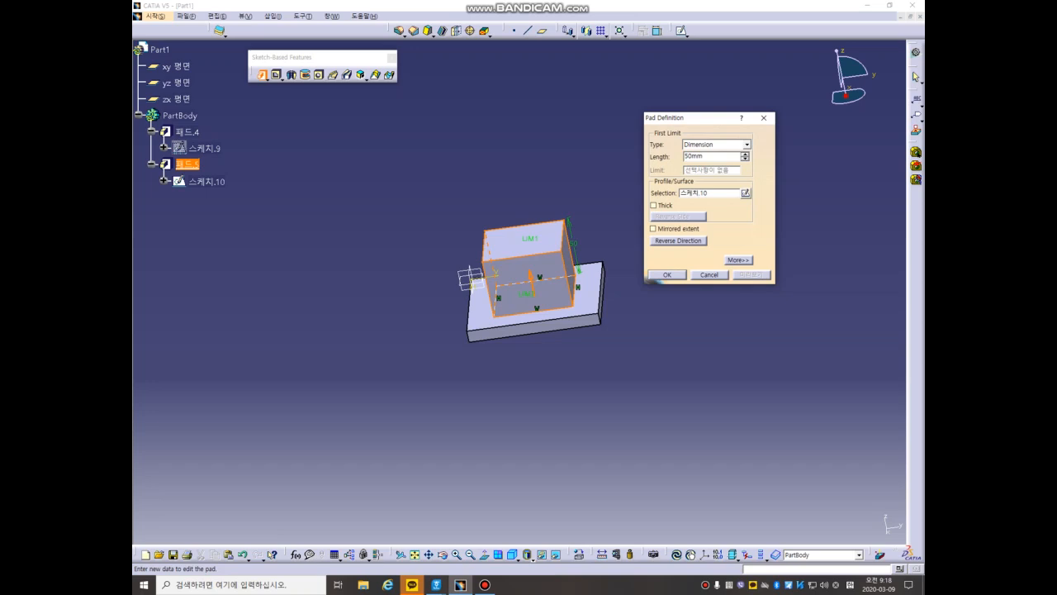
left_click(709, 275)
- Start a Drafted Filleted Pad from the inner square profile and choose the plate's top face as its second limit
left_click(266, 79)
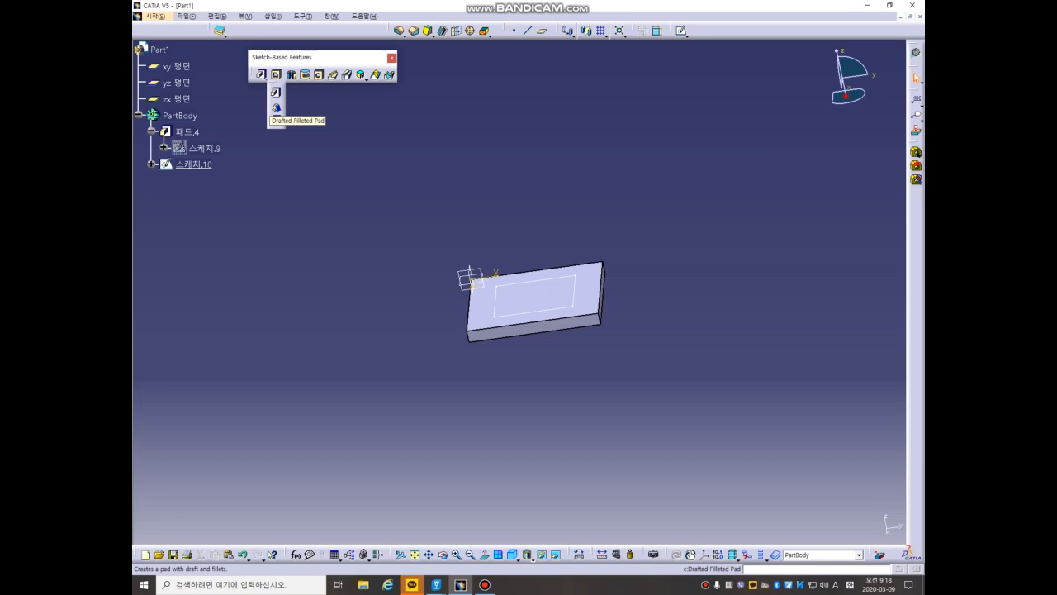
left_click(276, 108)
left_click(194, 164)
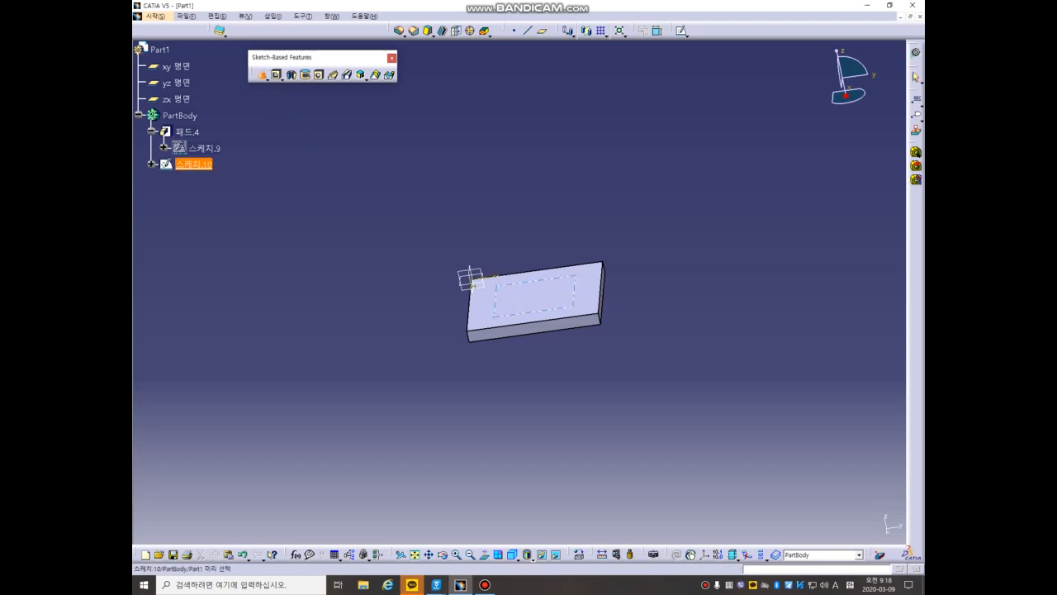
middle_click_drag(570, 285, 530, 292)
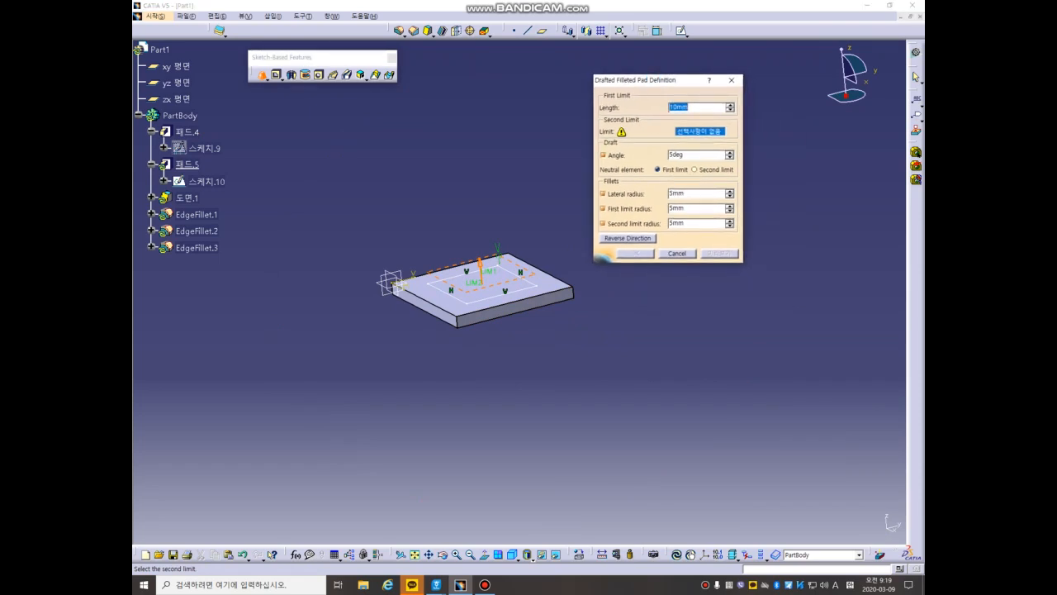
middle_click_drag(483, 291, 443, 264)
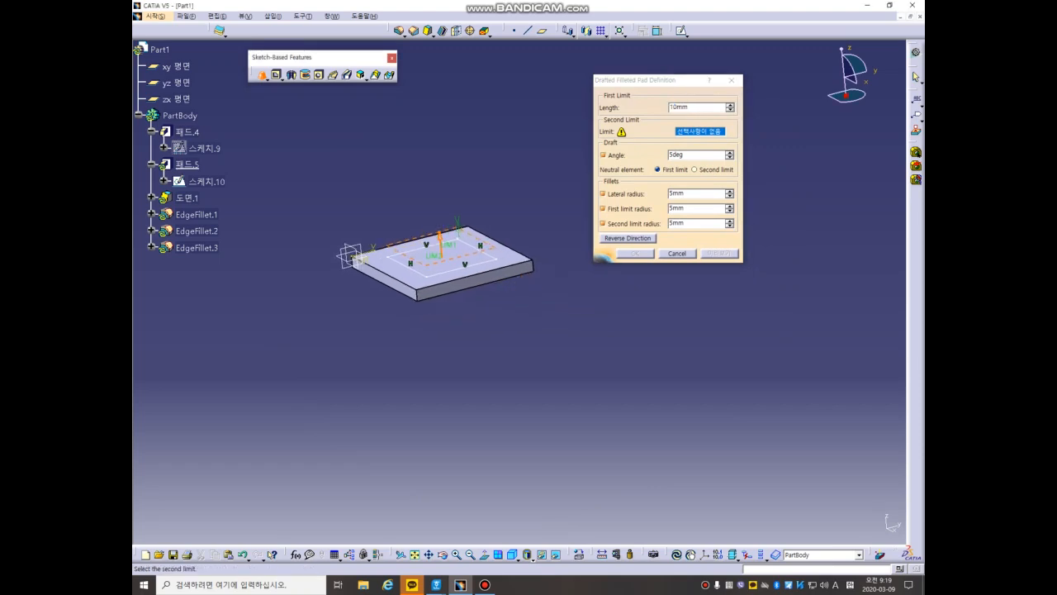
middle_click_drag(442, 264, 450, 351)
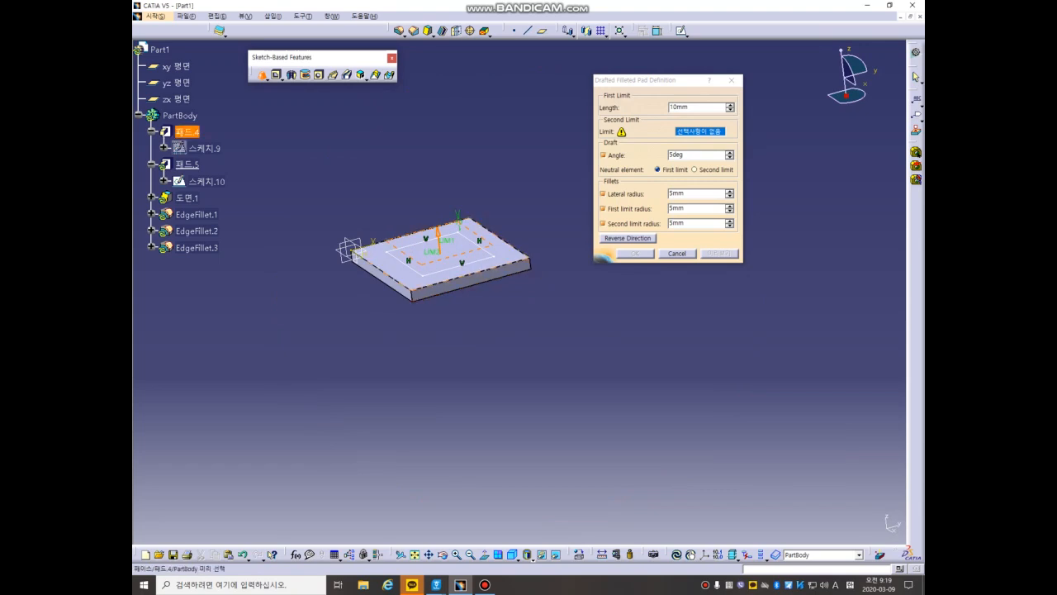
left_click(450, 258)
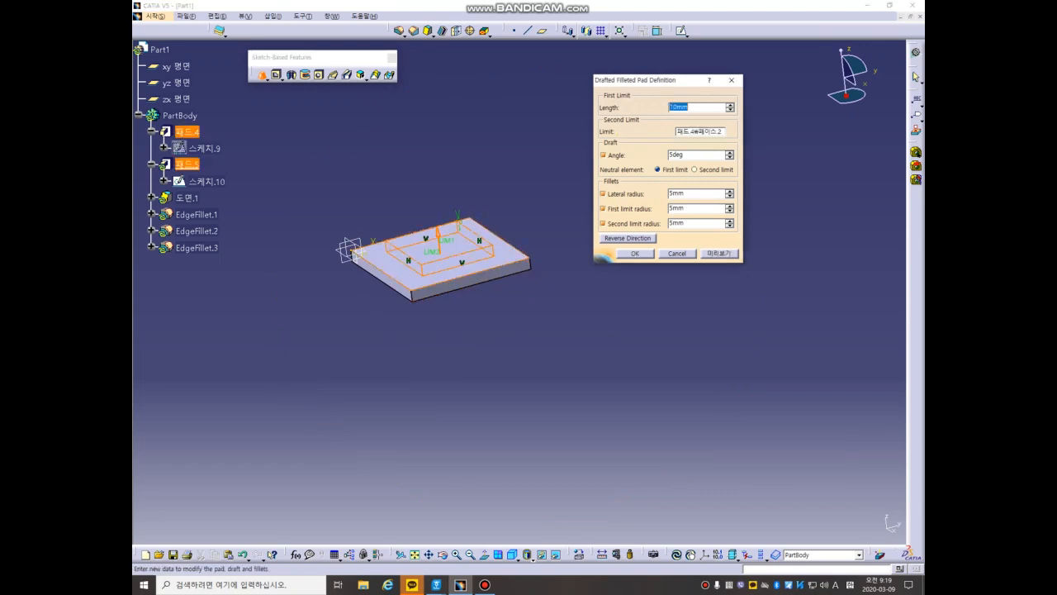
- Preview the drafted filleted pad with a 50 mm length and a 10-degree draft angle
type("50")
key("Return")
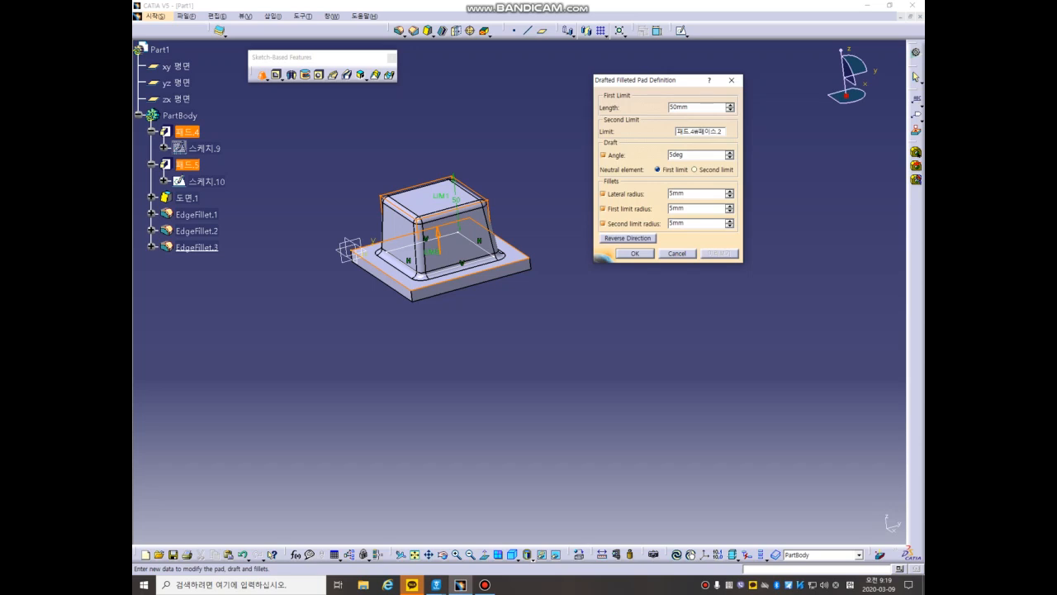
key("Tab")
key("Tab")
type("10")
key("Return")
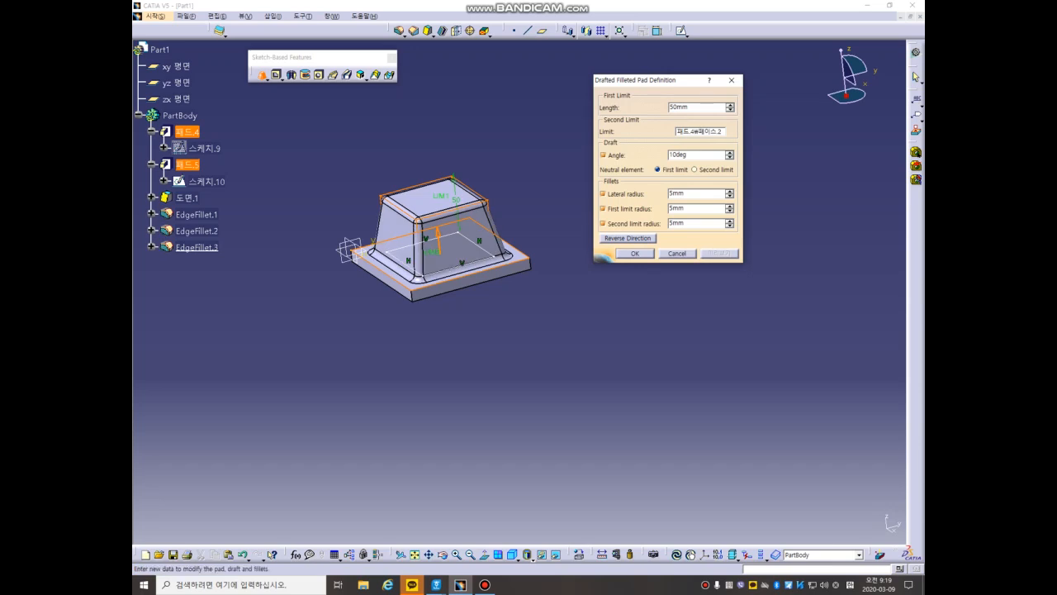
- Set the drafted filleted pad's lateral radius to 10 mm and first limit radius to 7 mm
double_click(678, 193)
type("10")
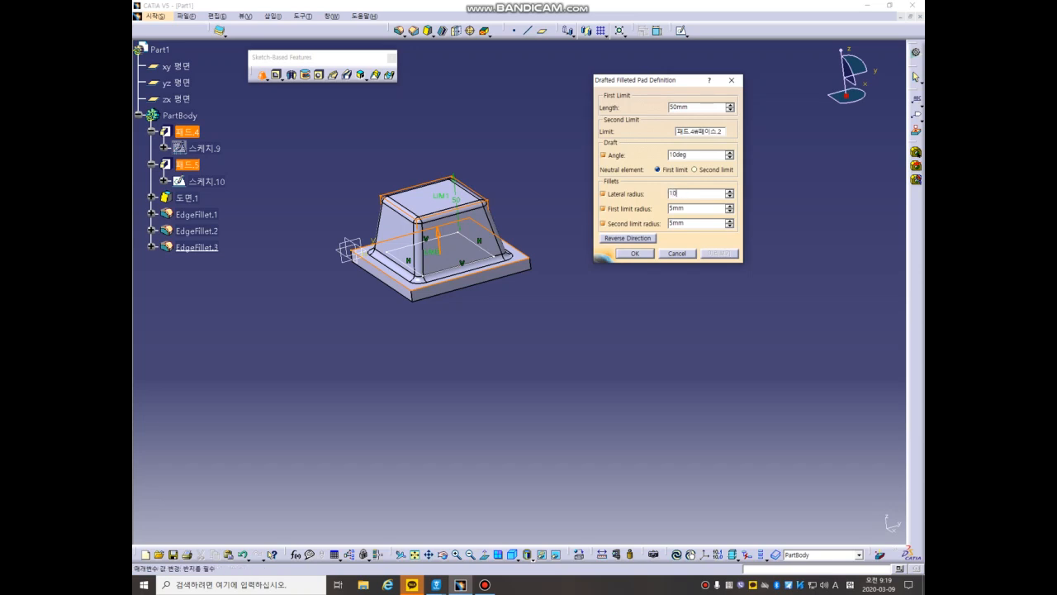
key("Tab")
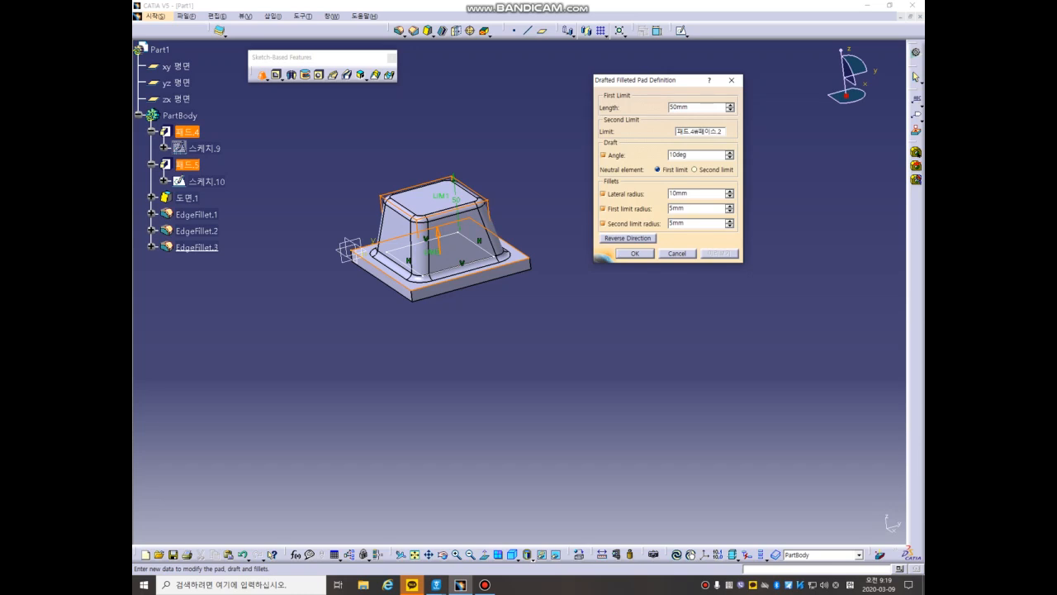
double_click(678, 208)
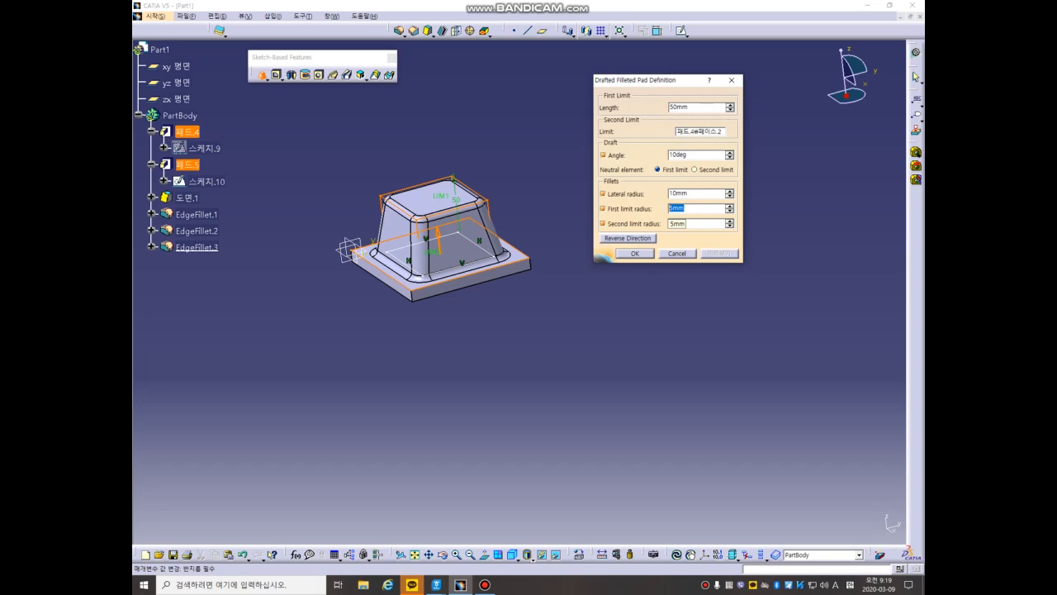
type("7")
key("Return")
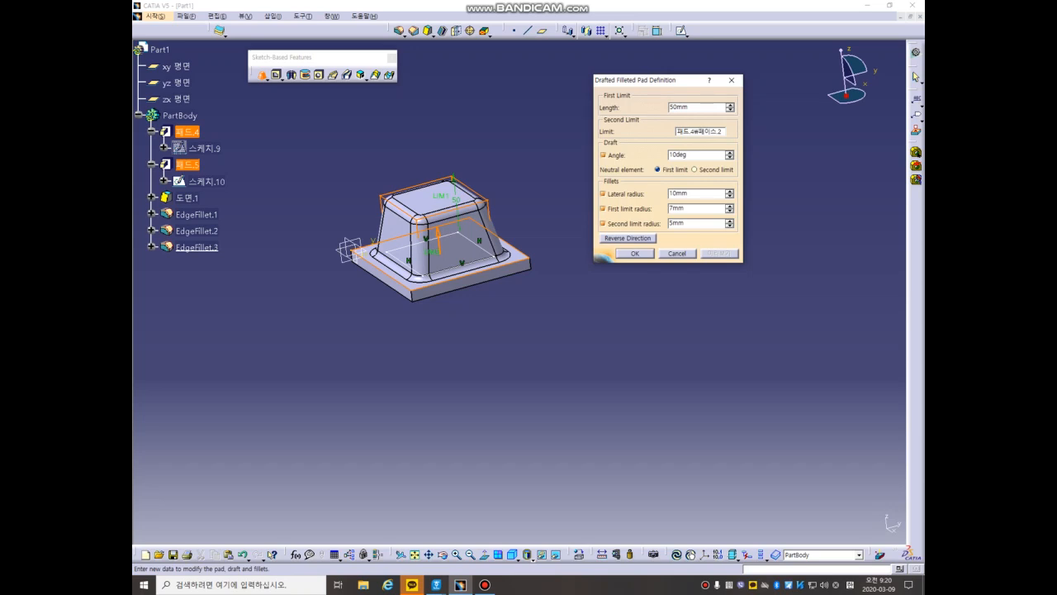
- Preview the drafted filleted pad with the second limit as neutral element and discard the feature
left_click(714, 169)
left_click(719, 253)
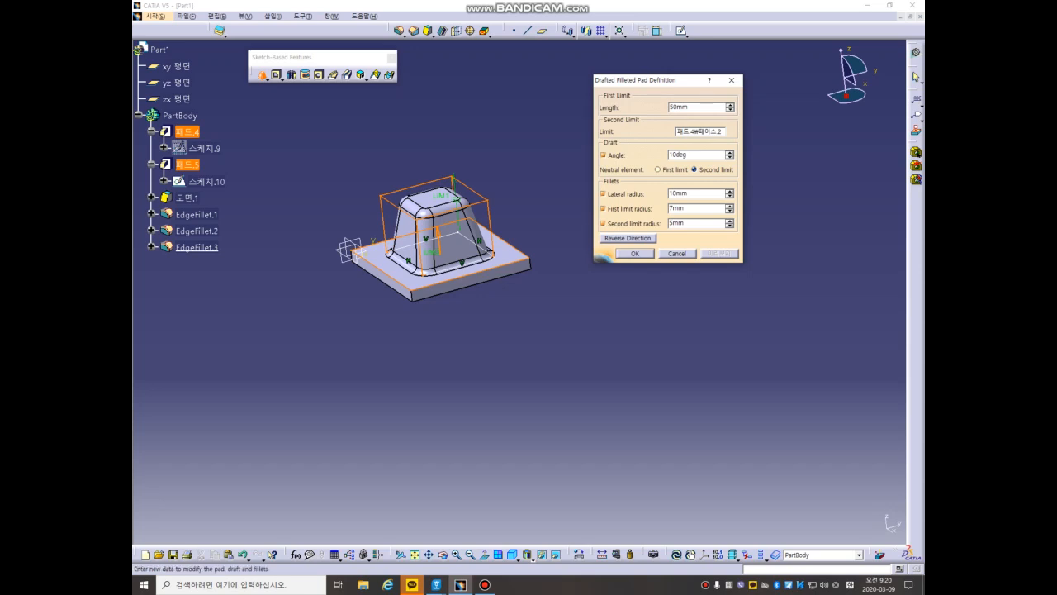
left_click(677, 253)
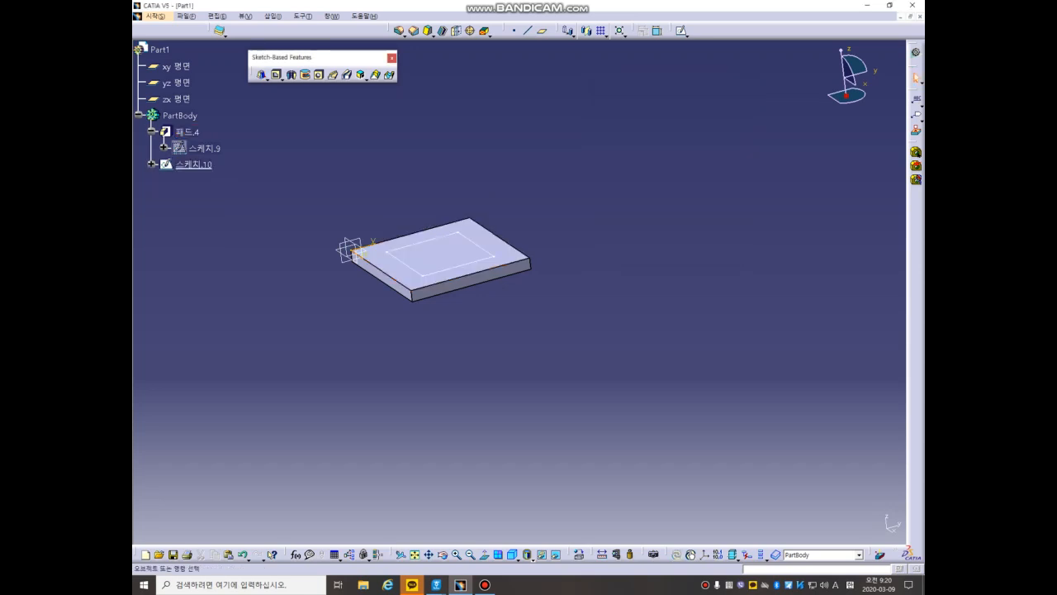
- Delete the plate and all sketches from the part
key("ctrl+a")
key("Delete")
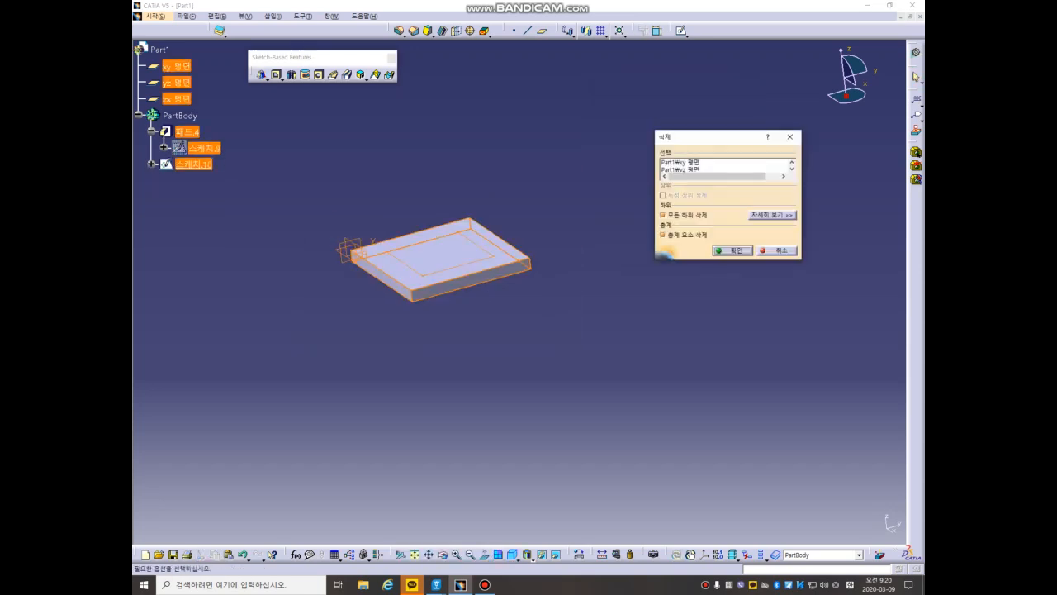
key("Return")
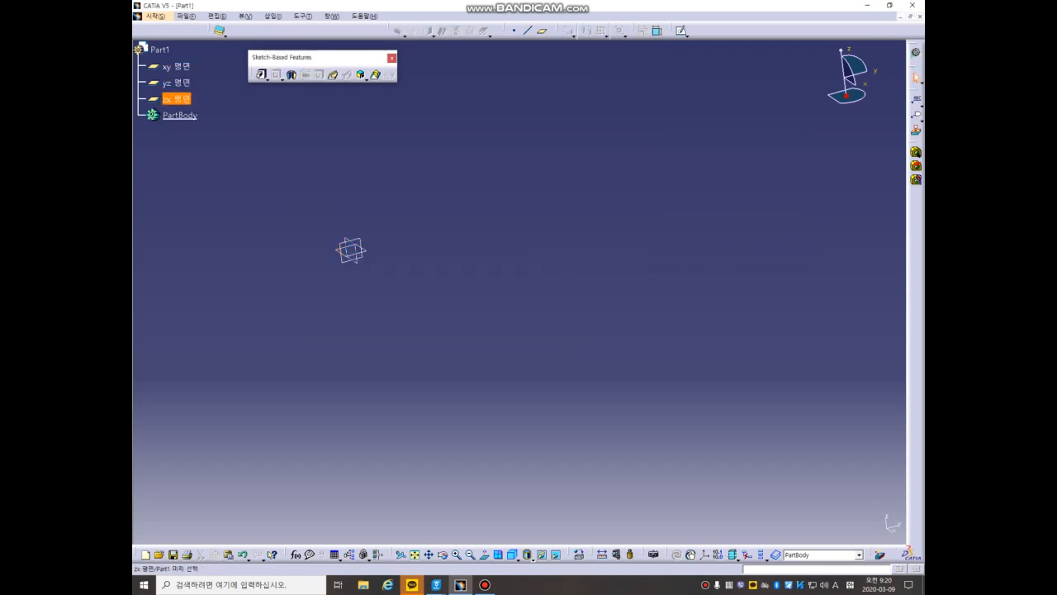
- Open a sketch on the xy plane and draw a tall, narrow rectangle just above and beside the origin
left_click(176, 66)
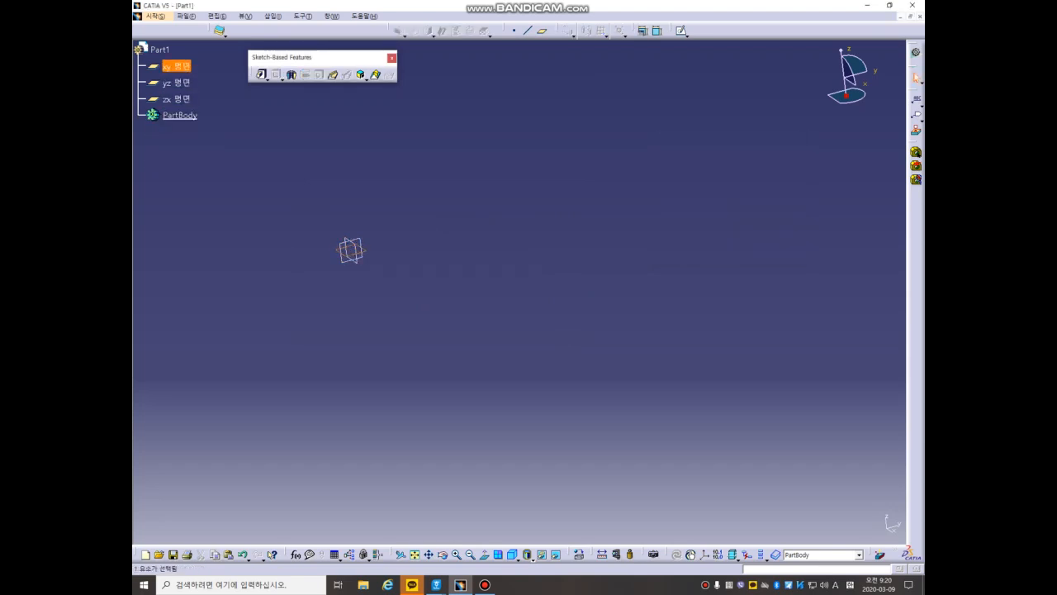
left_click(681, 30)
middle_click_drag(273, 371, 435, 265)
left_click(247, 146)
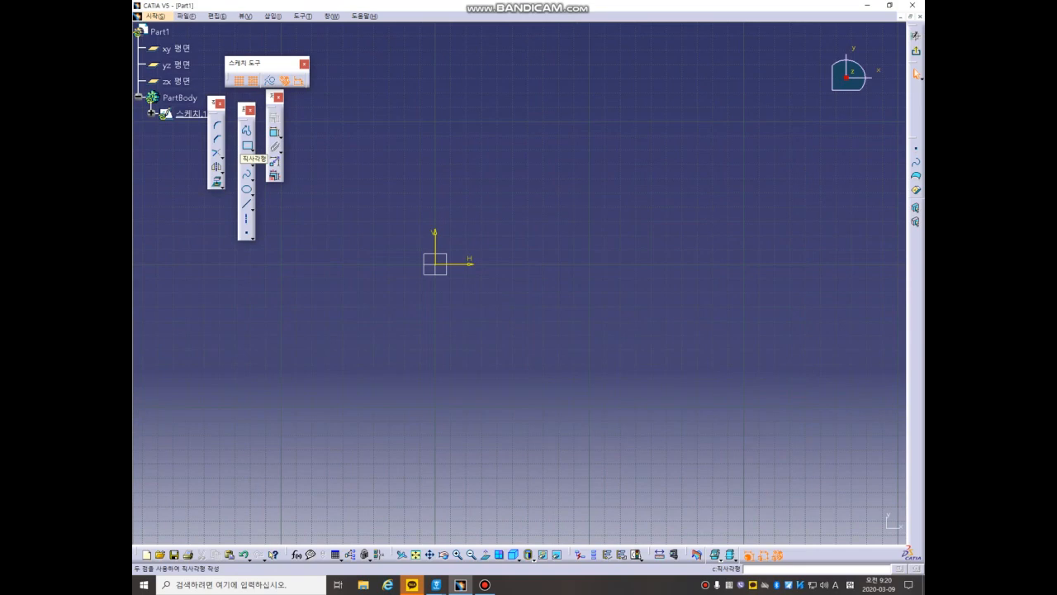
left_click(247, 147)
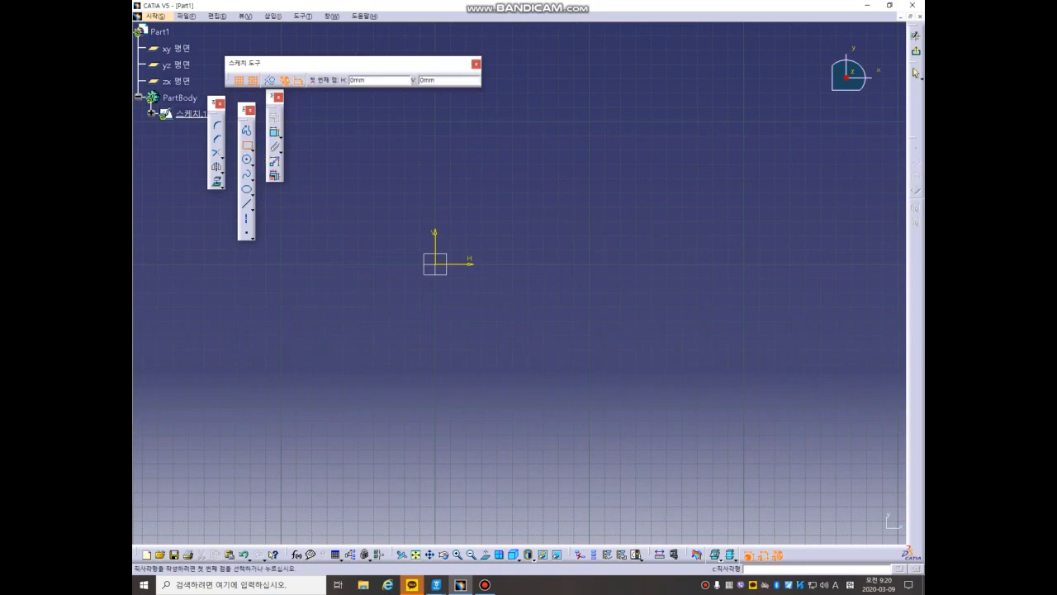
left_click(450, 135)
left_click(497, 249)
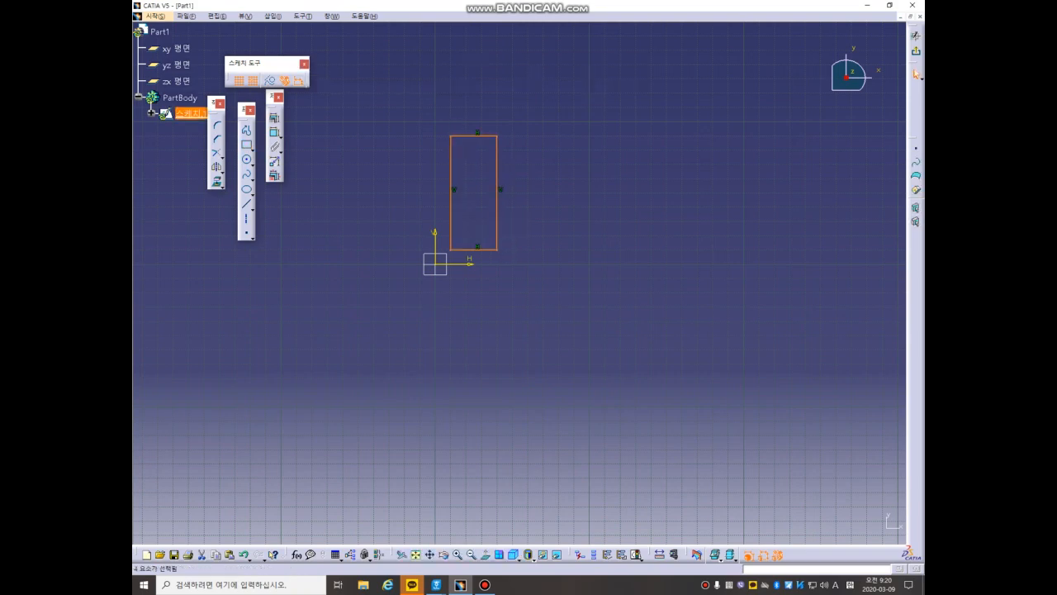
- Draw a large circle beside the rectangle and a square roughly centred inside the circle
left_click(247, 159)
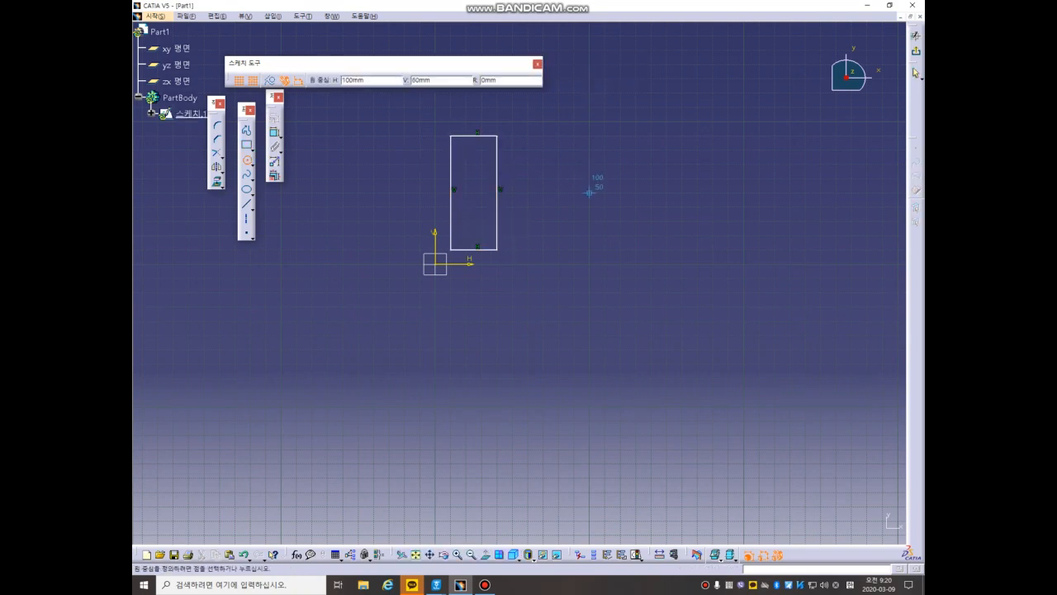
left_click(574, 221)
left_click(590, 159)
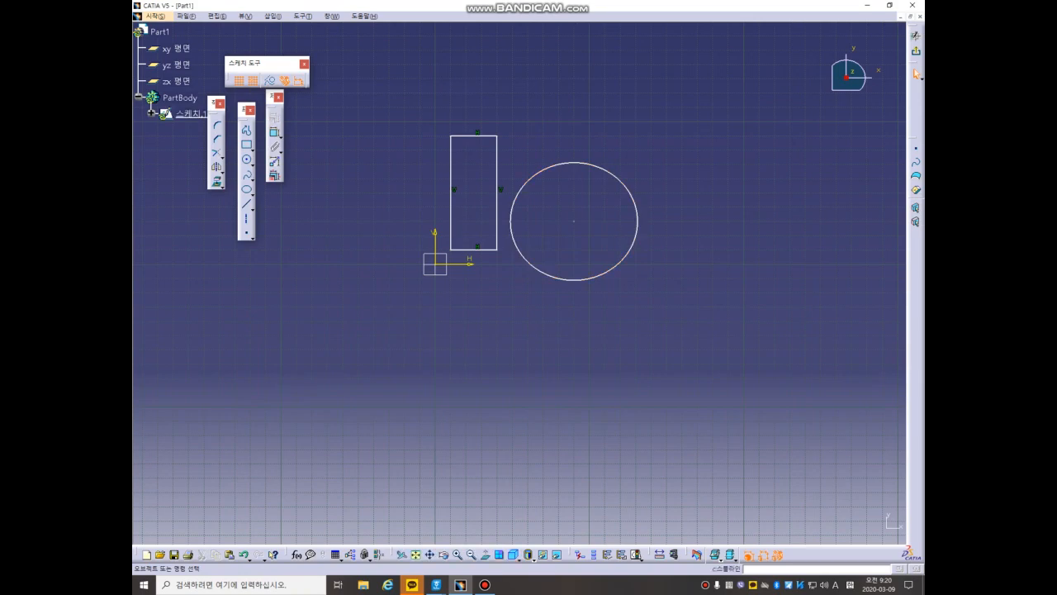
left_click(247, 144)
left_click(543, 193)
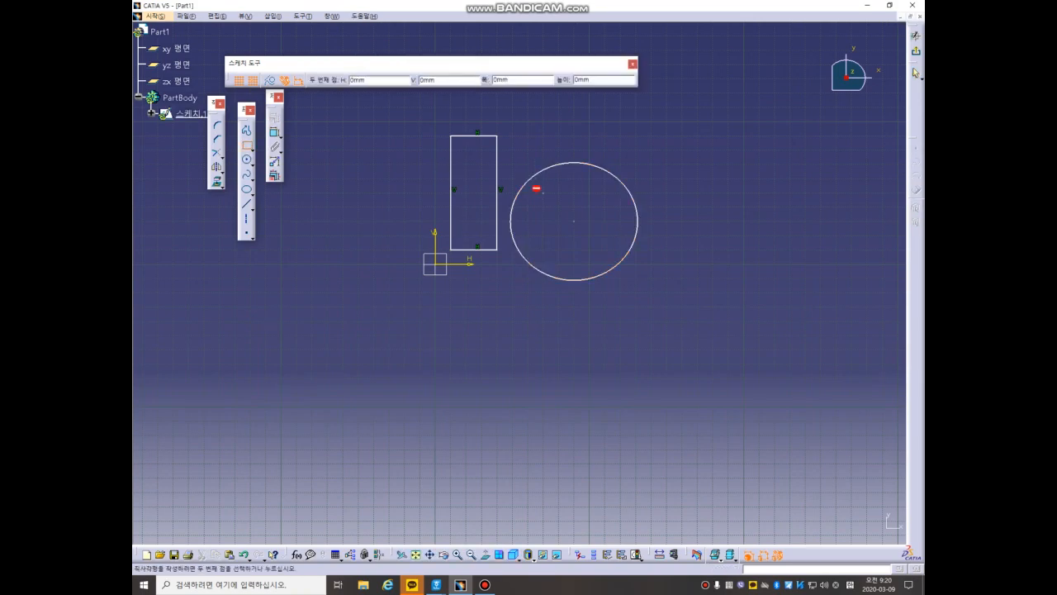
left_click(605, 250)
key("Escape")
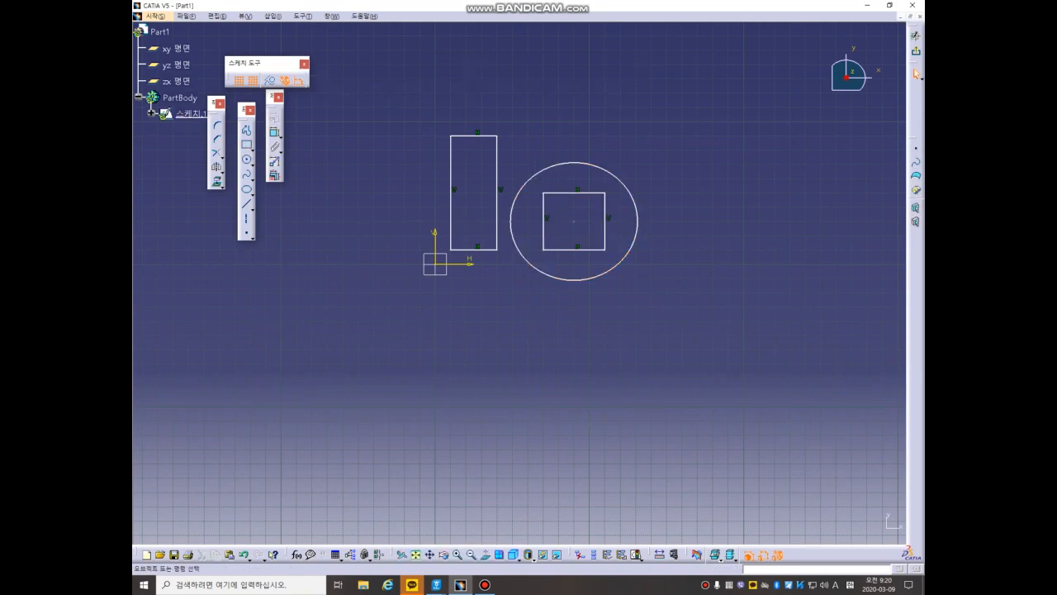
- Draw a tilted ellipse below the other profiles, passing through (60, -40) mm, and leave the sketch
left_click(246, 189)
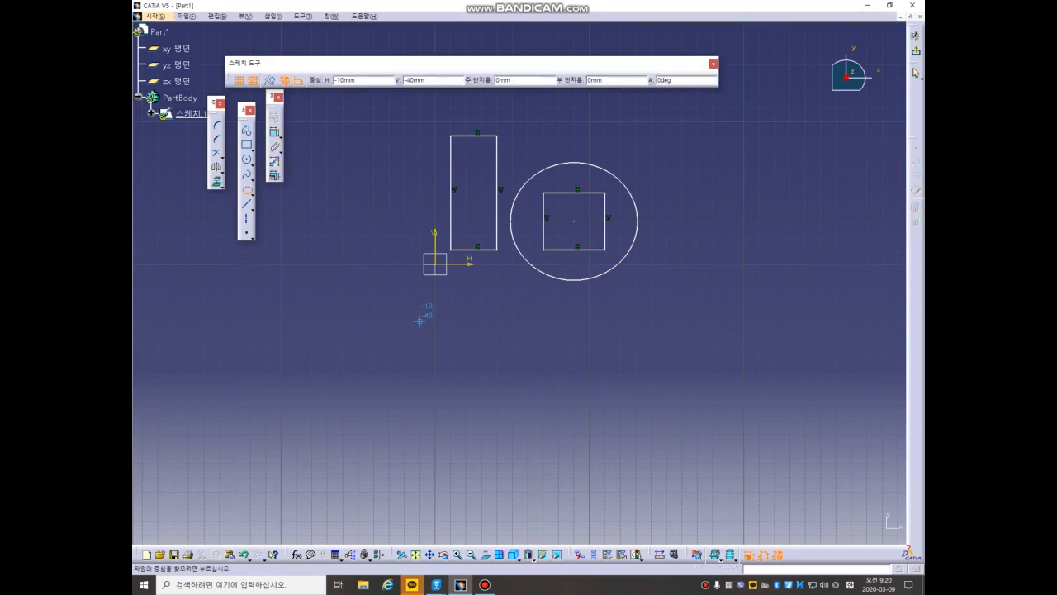
left_click(482, 334)
left_click(466, 304)
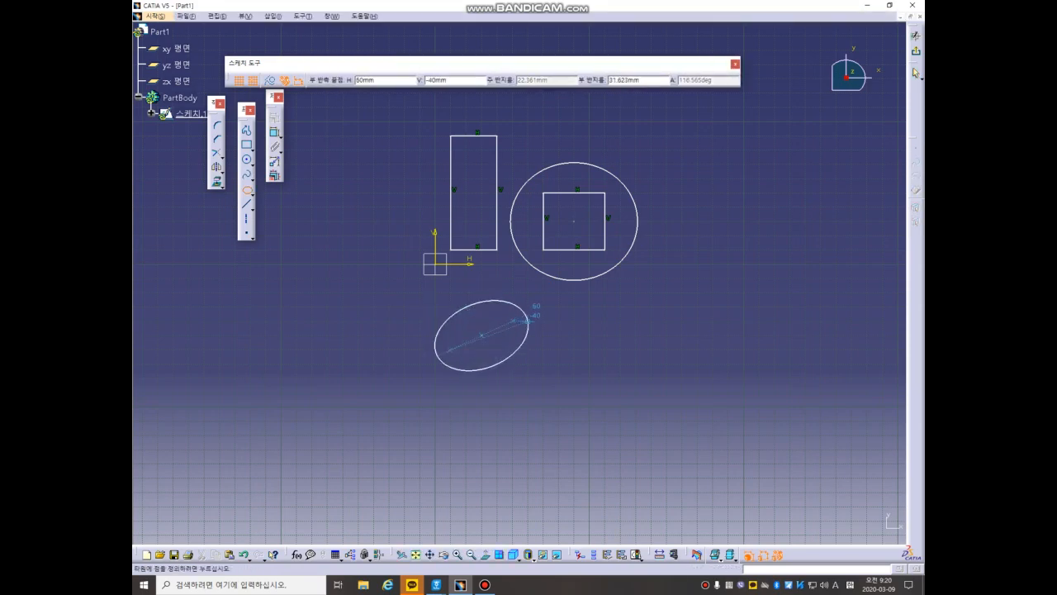
left_click(527, 320)
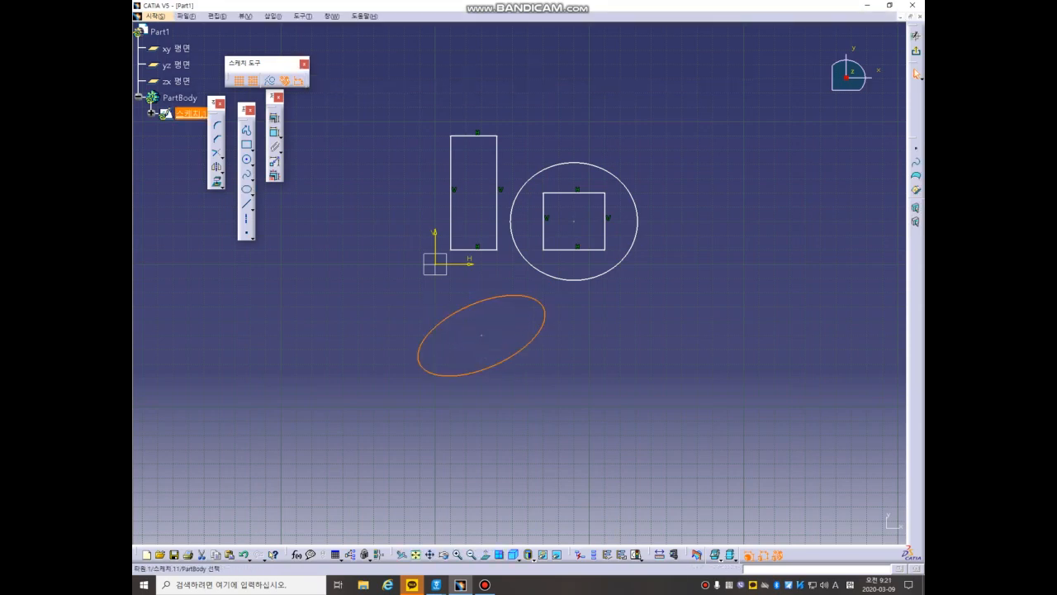
key("Escape")
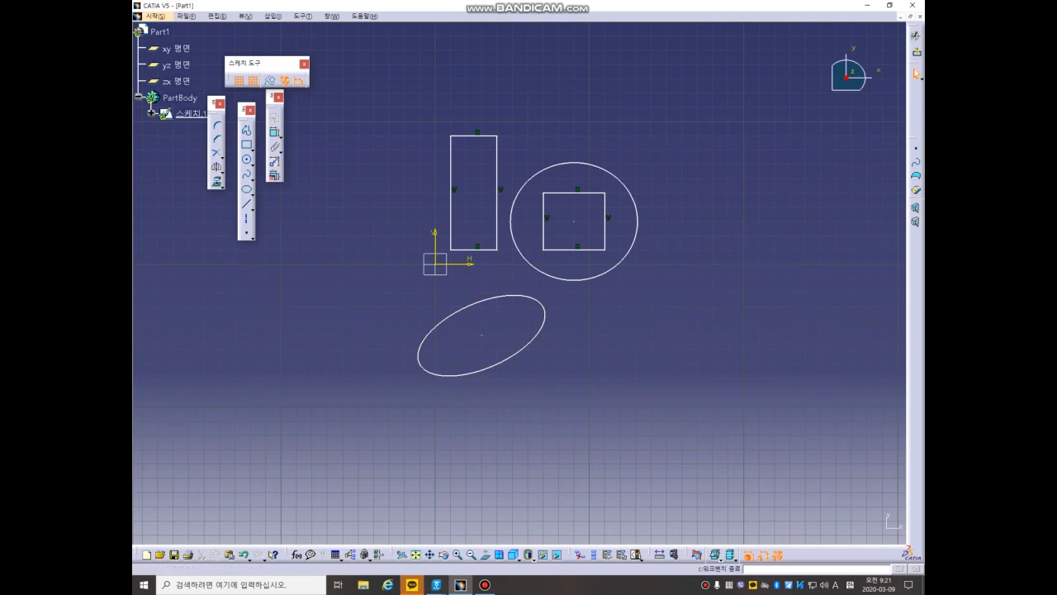
left_click(916, 51)
- Preview a 10 mm pad of the whole four-profile sketch and discard it
left_click(261, 75)
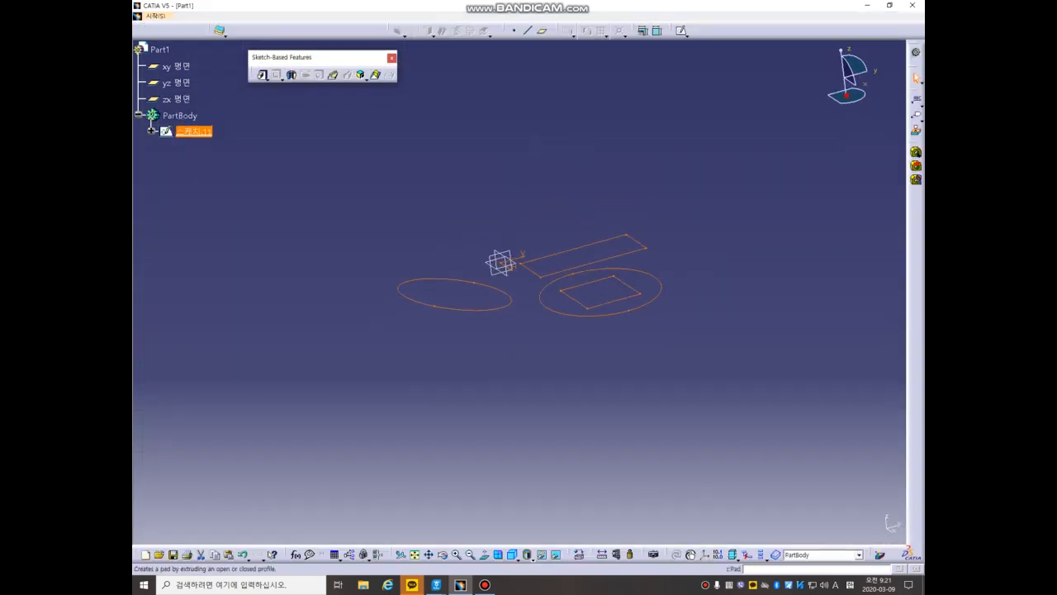
left_click(701, 237)
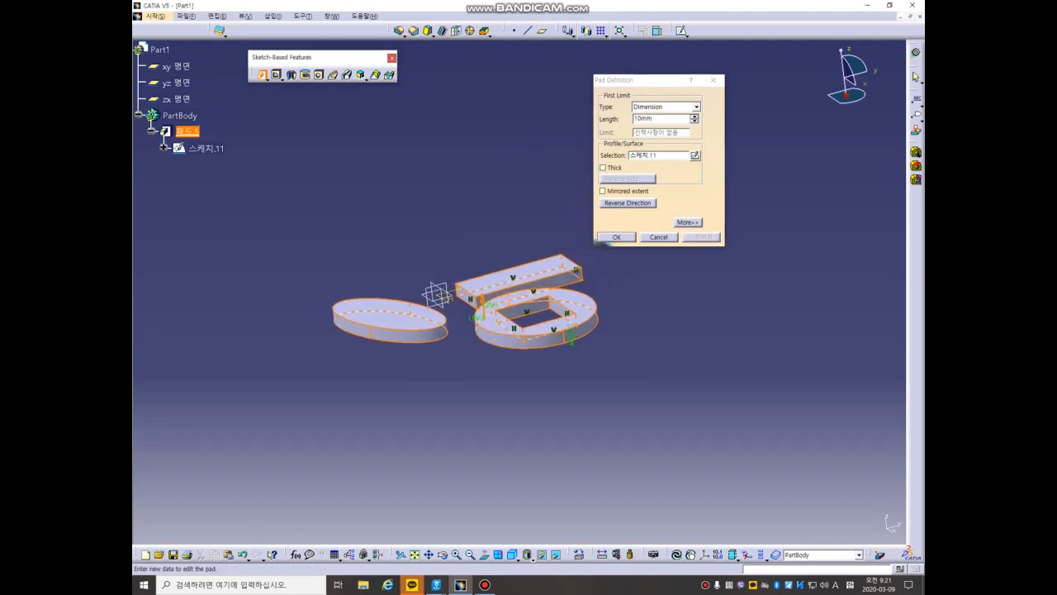
left_click(658, 237)
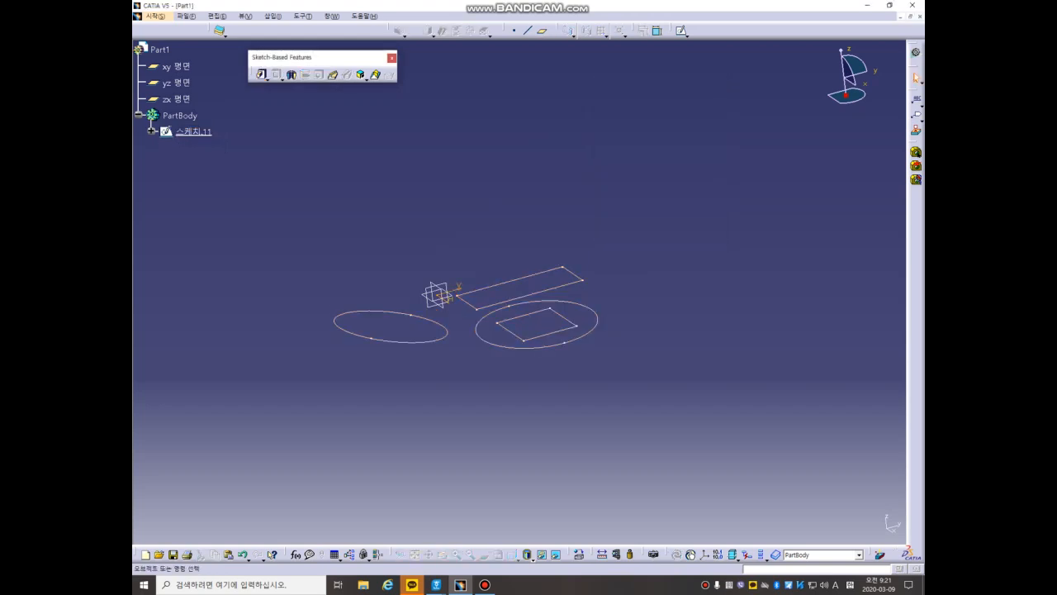
- Start a Multi-Pad from the sketch and set the inner square's thickness to 70 mm and the rectangle's to 50 mm
left_click(267, 79)
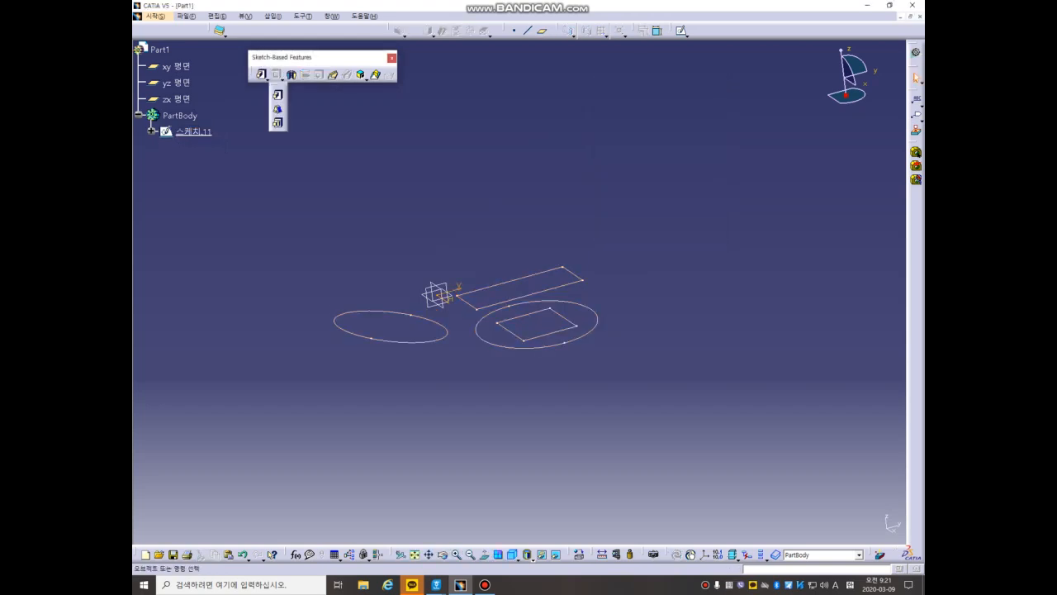
left_click(277, 123)
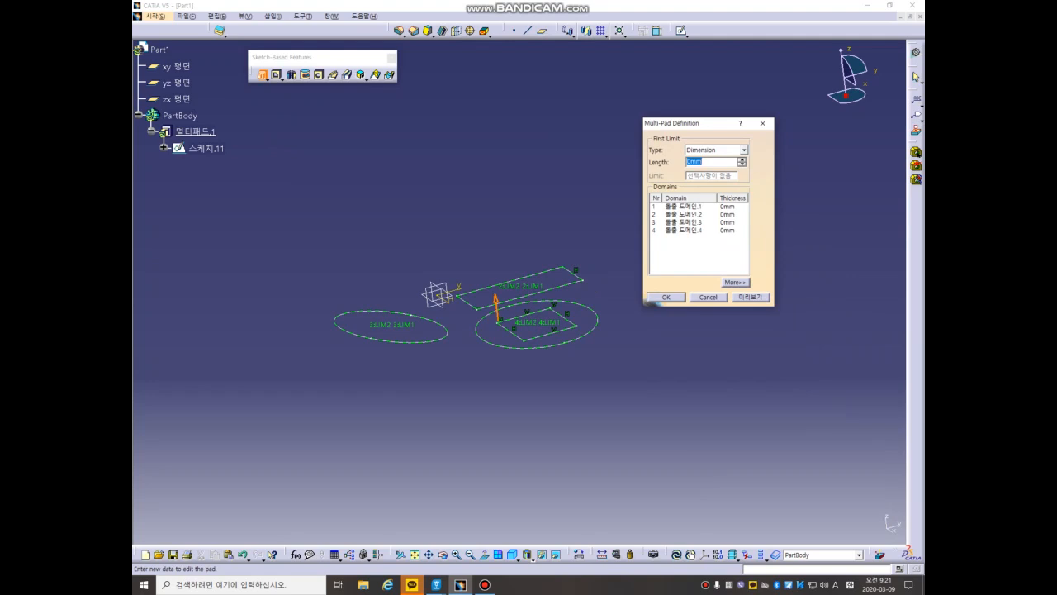
left_click(685, 206)
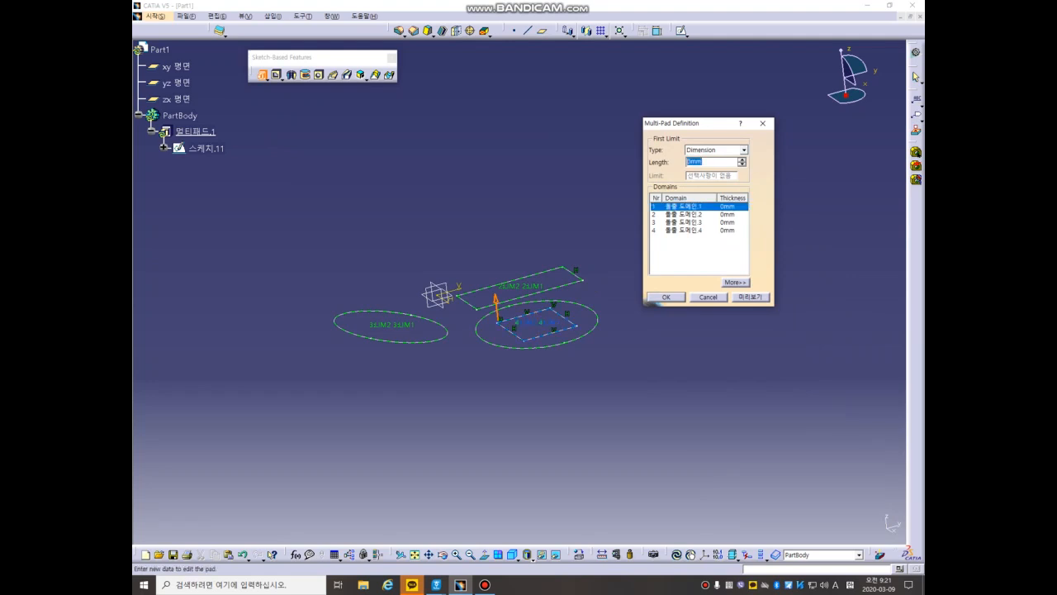
type("70")
left_click(685, 214)
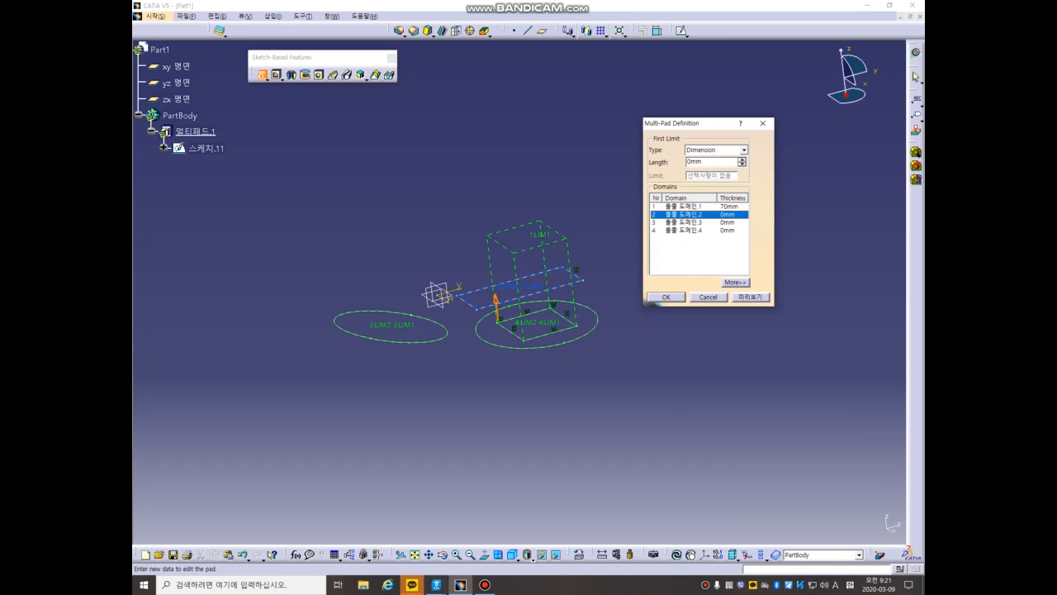
left_click_drag(703, 162, 677, 162)
type("50")
- Set the ellipse's thickness to 30 mm and the circle's to 10 mm, preview the Multi-Pad and discard it
left_click(685, 223)
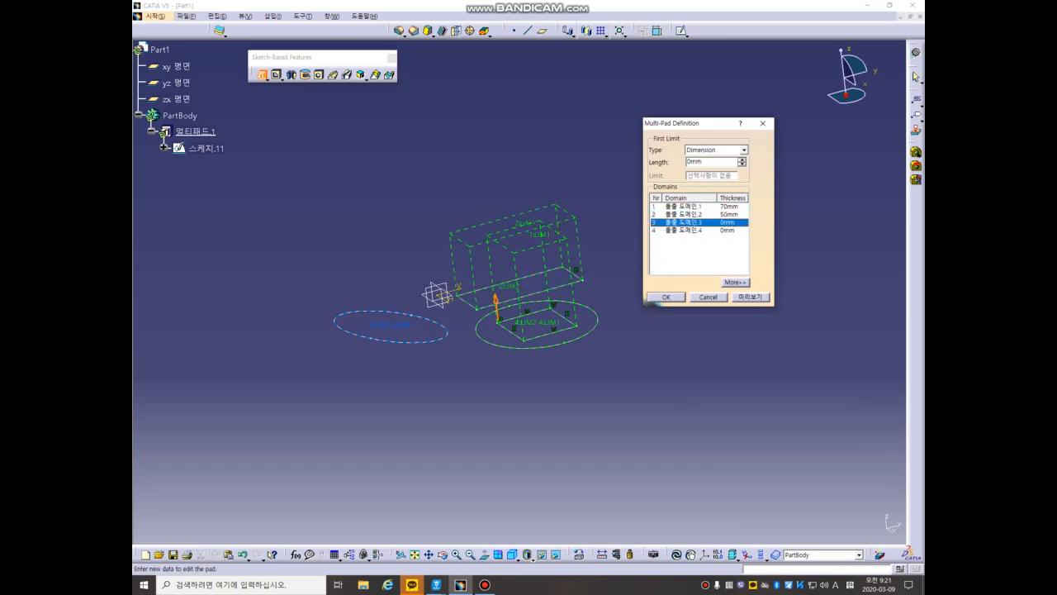
left_click_drag(703, 162, 686, 162)
type("30")
left_click(685, 230)
left_click_drag(703, 162, 686, 162)
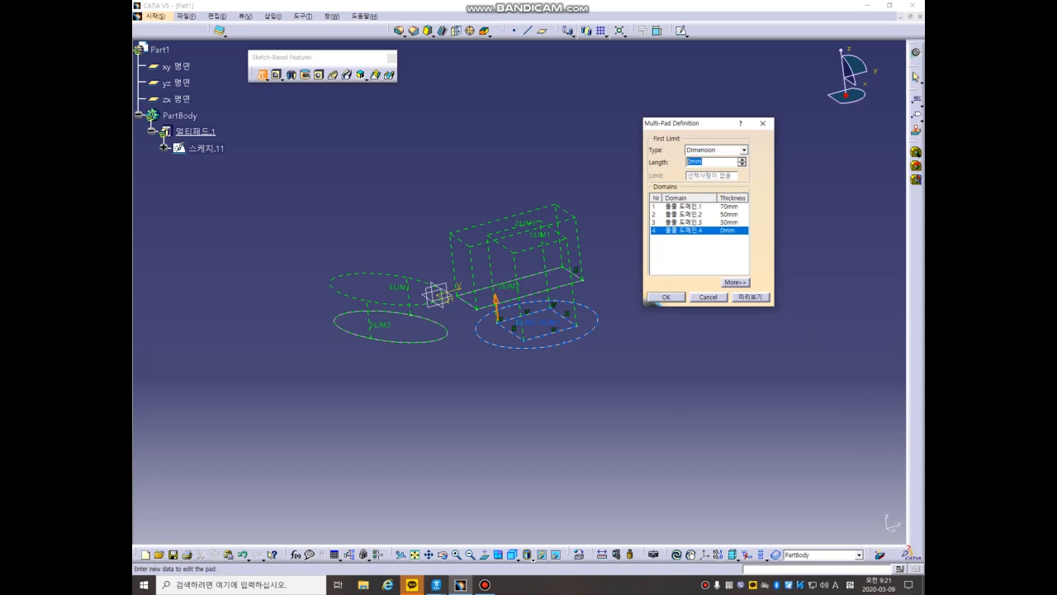
type("10")
left_click(750, 297)
middle_click_drag(541, 380, 487, 376)
left_click(708, 297)
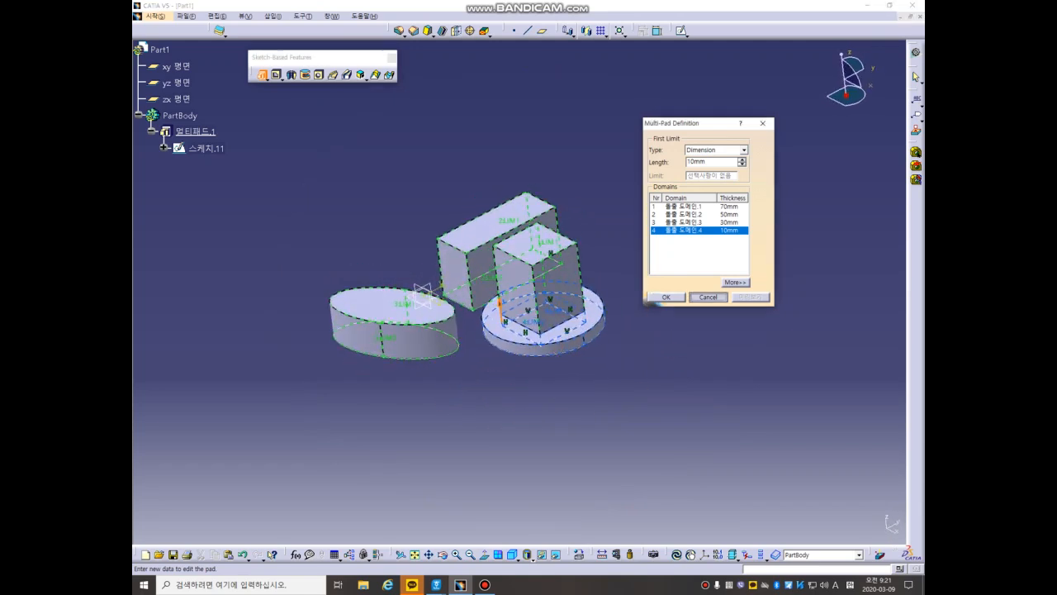
- Delete the four-profile sketch and open a new sketch on the xy plane
mouse_move(285, 214)
left_mouse_down()
mouse_move(555, 382)
mouse_move(654, 419)
left_mouse_up()
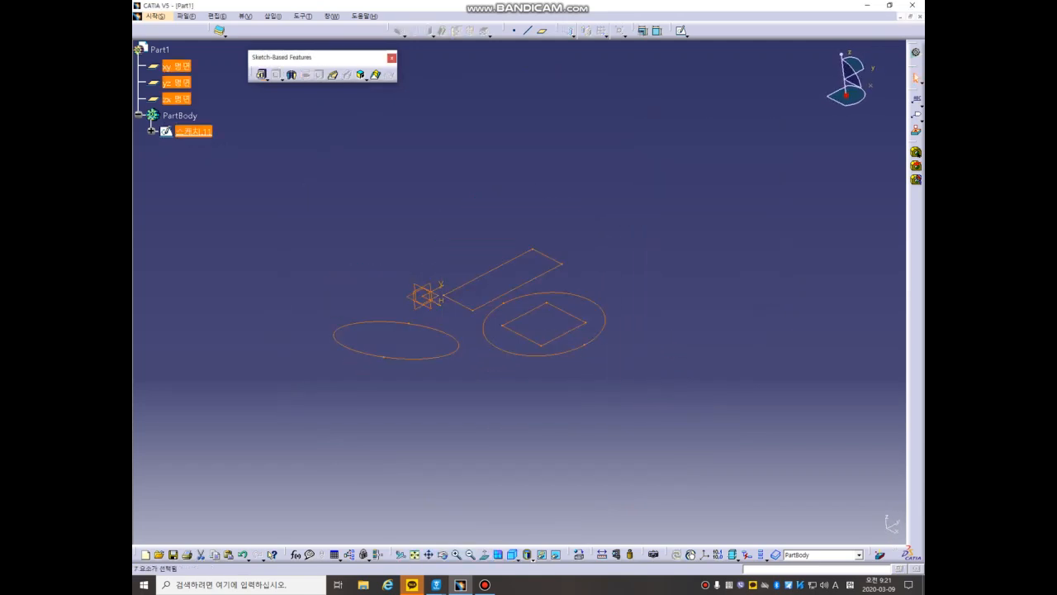
key("Delete")
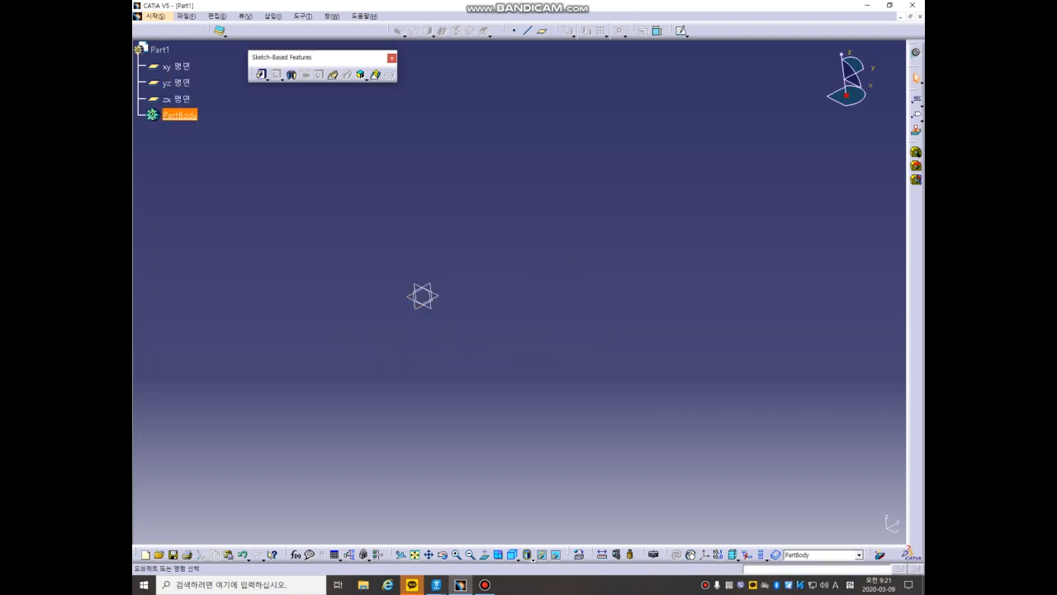
left_click(176, 67)
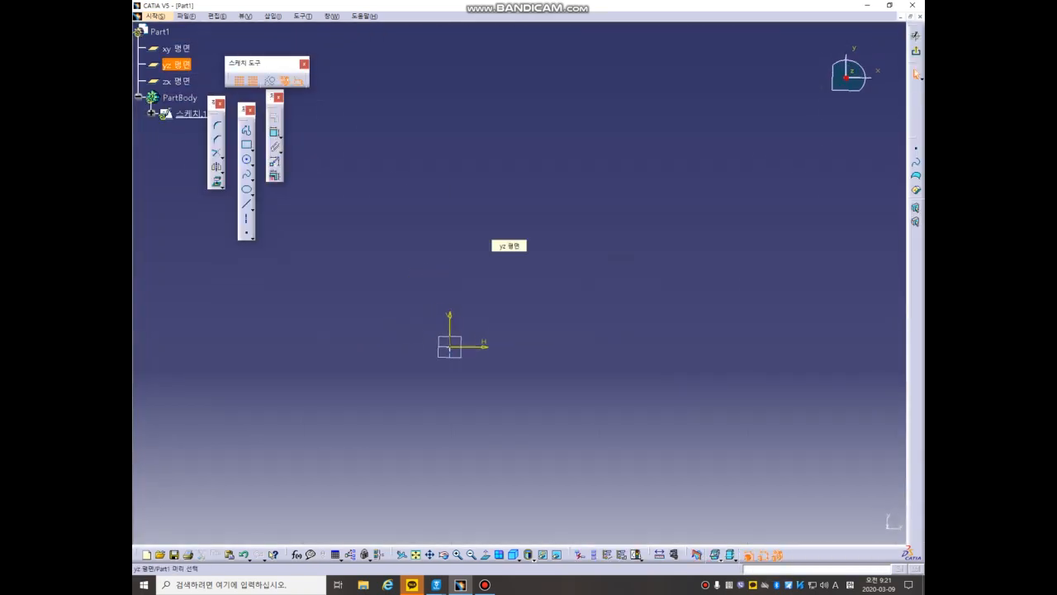
- Sketch a 100 mm square with its lower-left corner on the origin and an 80 mm square centred inside it
middle_click_drag(451, 347, 436, 295)
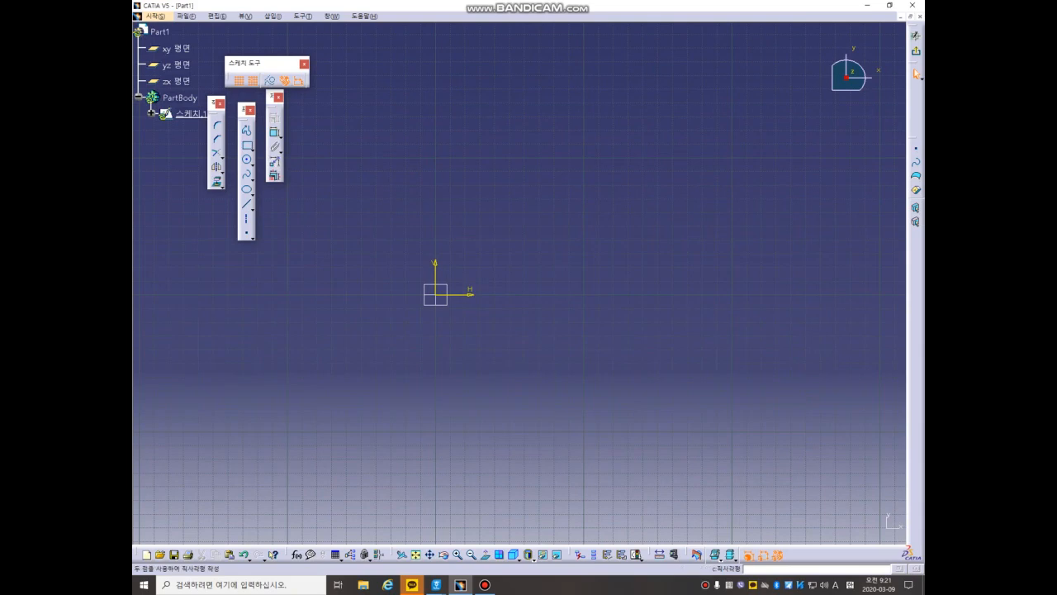
left_click(247, 144)
left_click(435, 157)
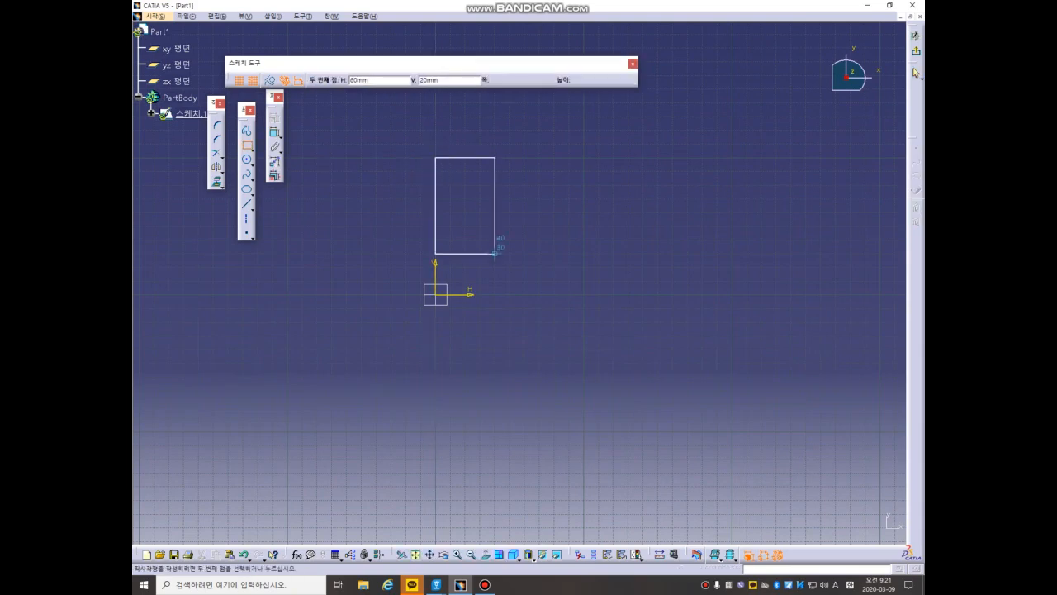
left_click(584, 293)
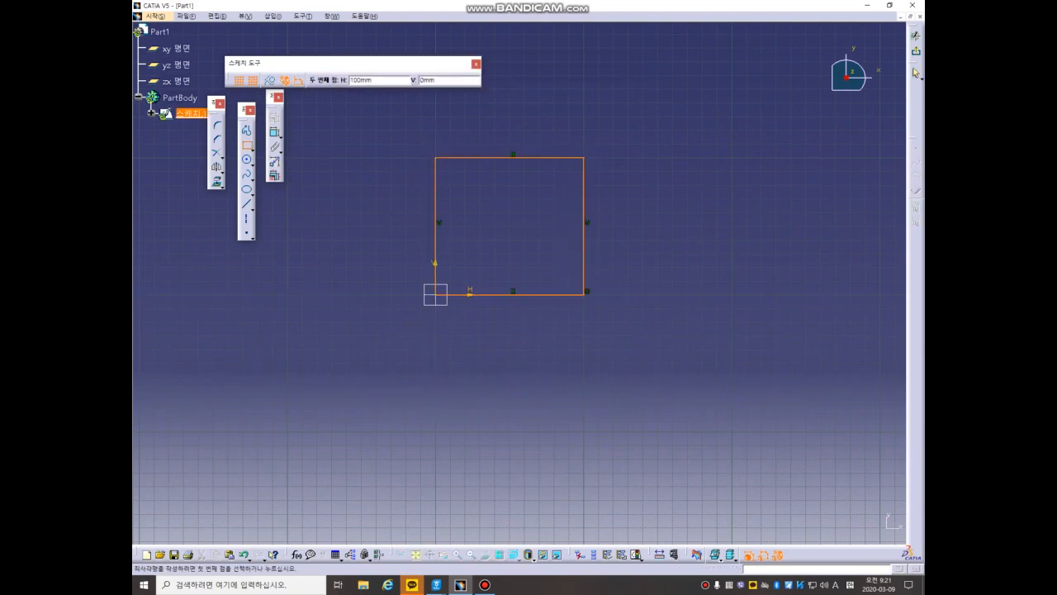
left_click(450, 171)
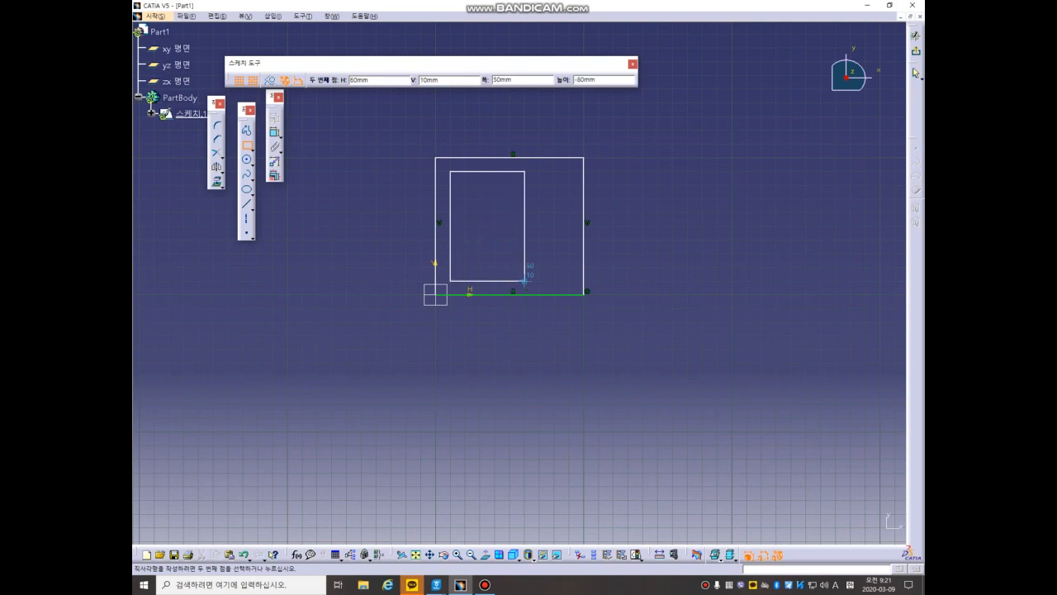
left_click(568, 281)
- Nest three more concentric squares of 60, 40 and 20 mm inside the existing ones and exit the sketch
left_click(465, 184)
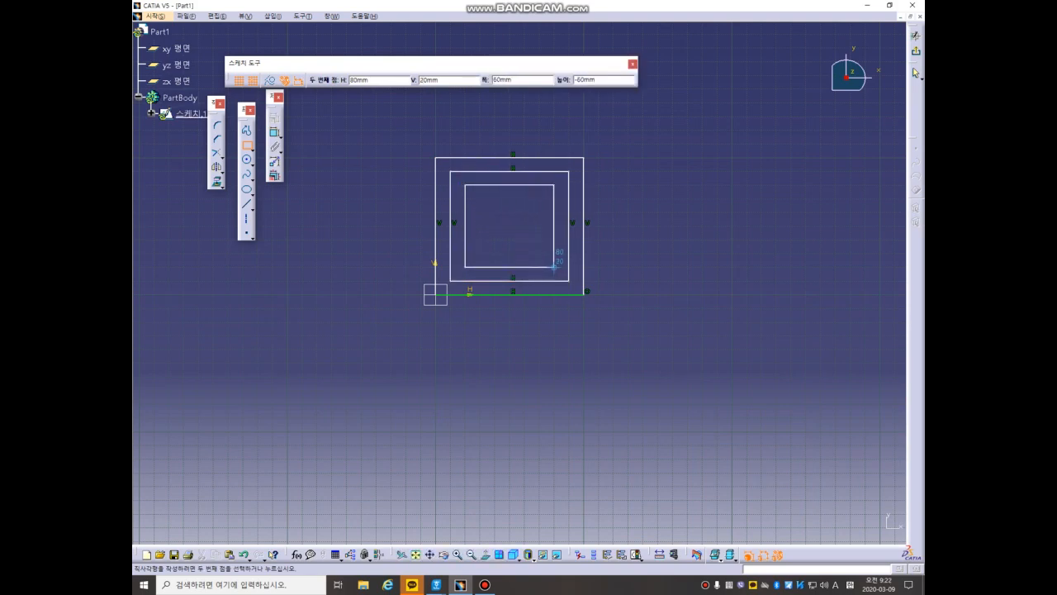
left_click(553, 267)
left_click(480, 199)
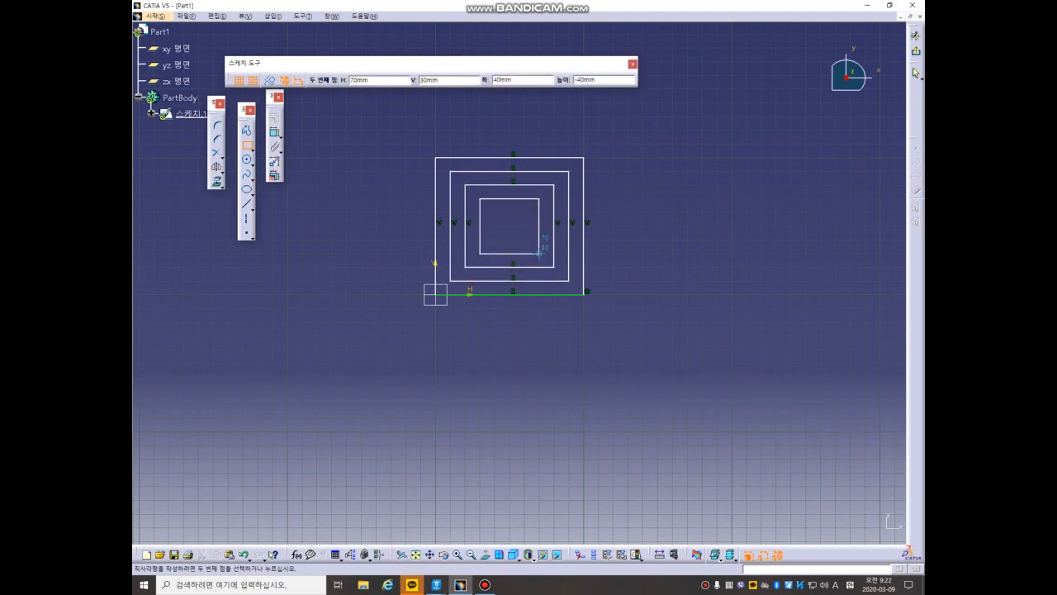
left_click(539, 254)
left_click(494, 213)
left_click(524, 240)
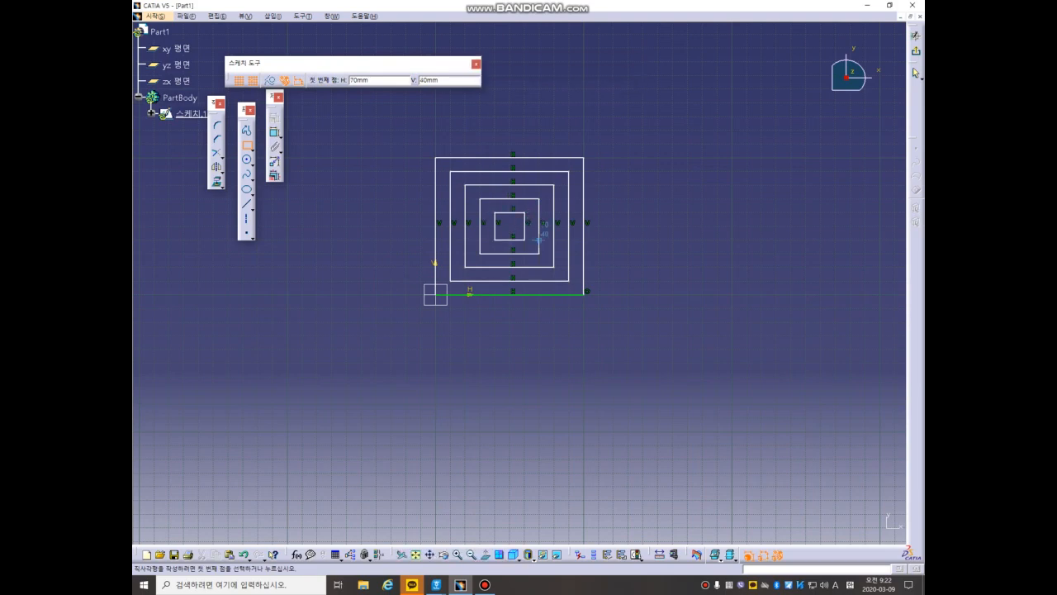
left_click(916, 36)
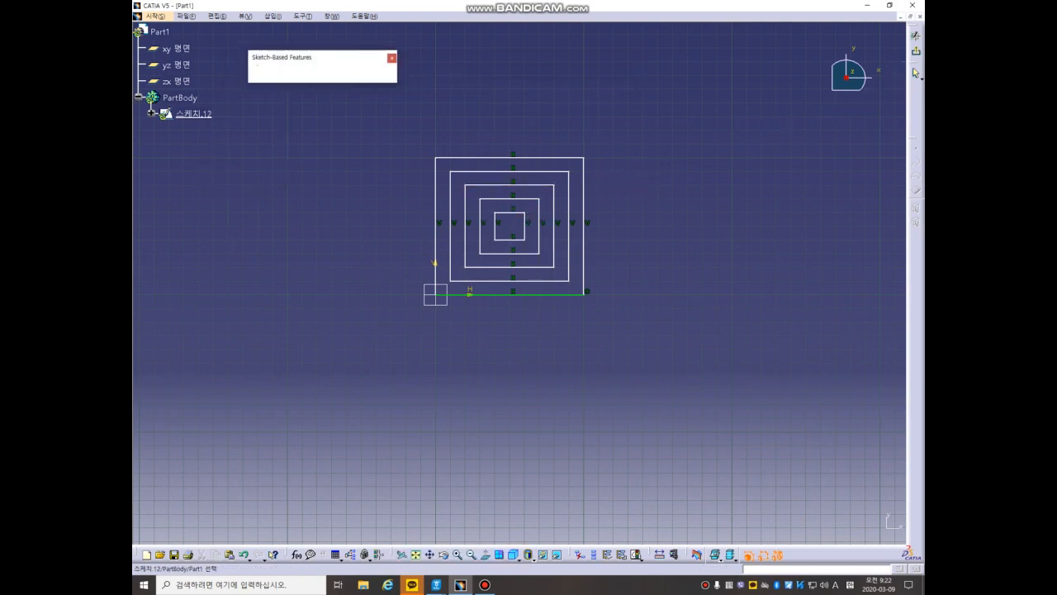
left_click(262, 74)
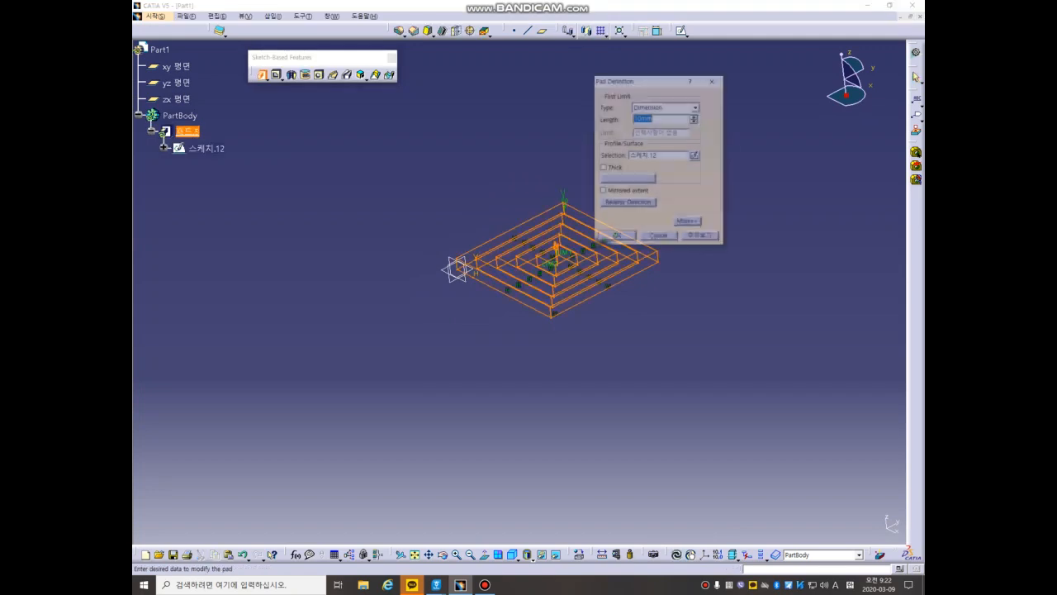
middle_click_drag(557, 256, 469, 290)
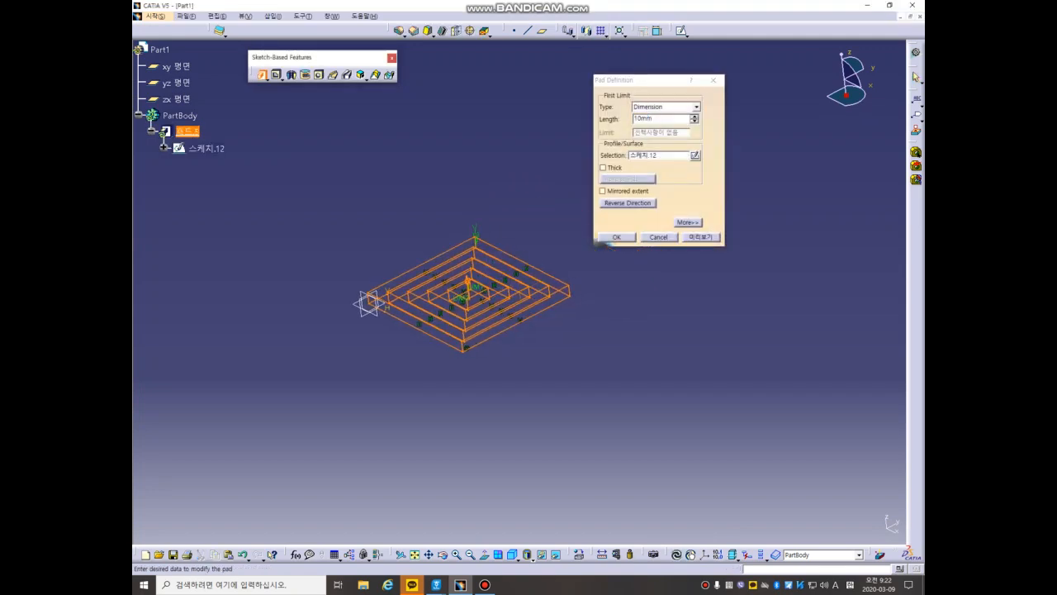
left_click(658, 237)
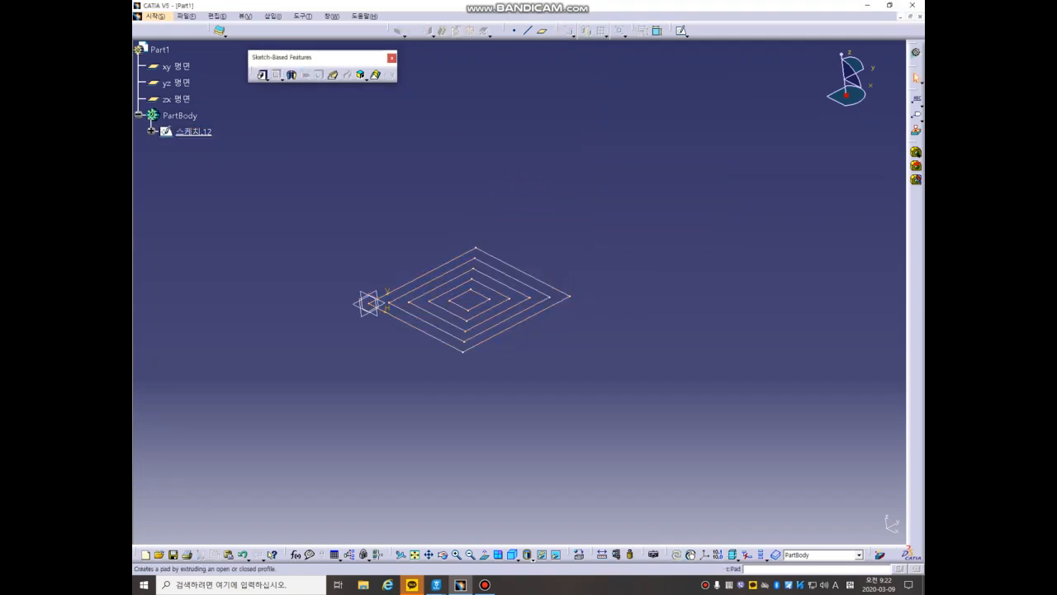
- Start a Multi-Pad from the nested-squares sketch, setting the innermost domain's thickness to 100 mm and the second domain's to 80 mm
left_click(267, 79)
left_click(275, 92)
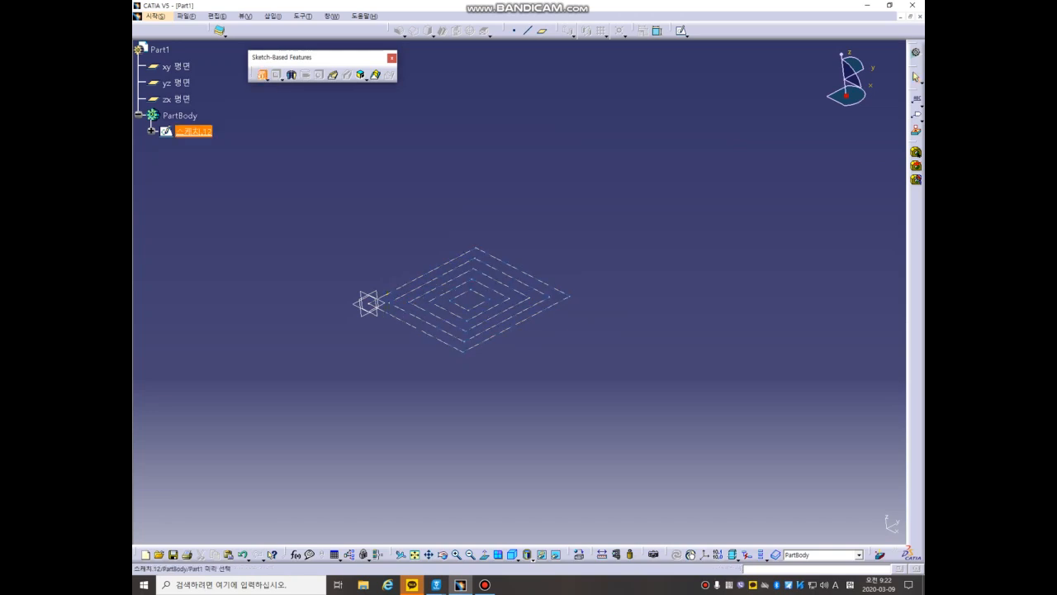
left_click(193, 132)
left_click(684, 207)
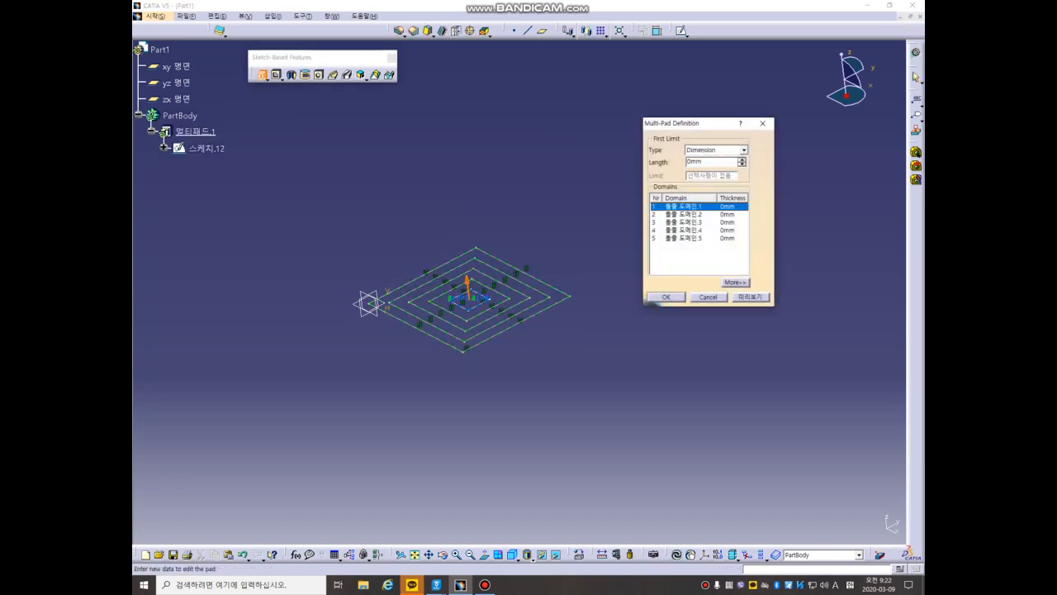
double_click(694, 162)
type("100")
key("Return")
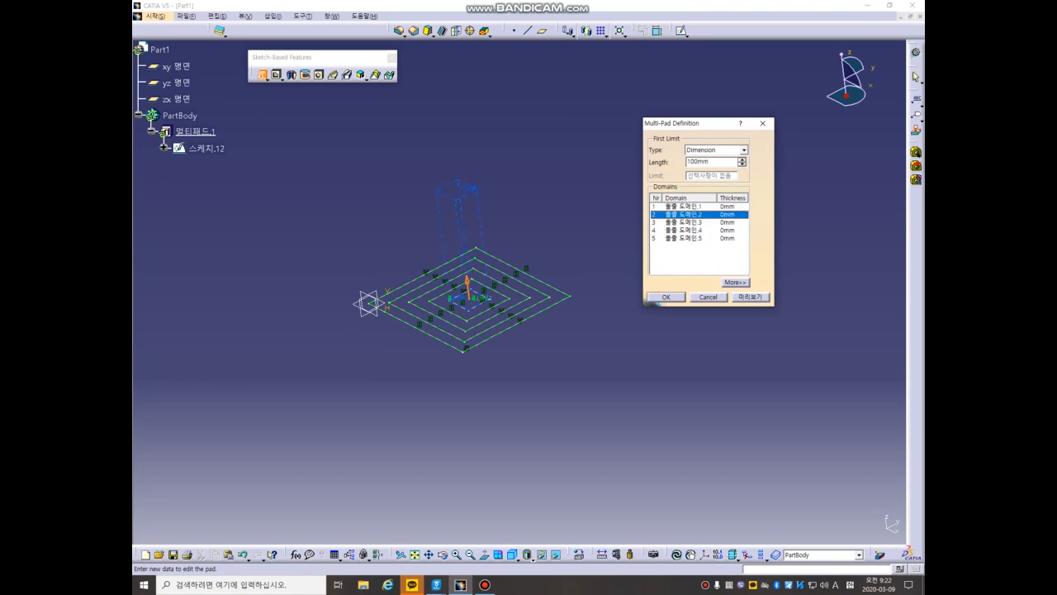
type("80")
key("Return")
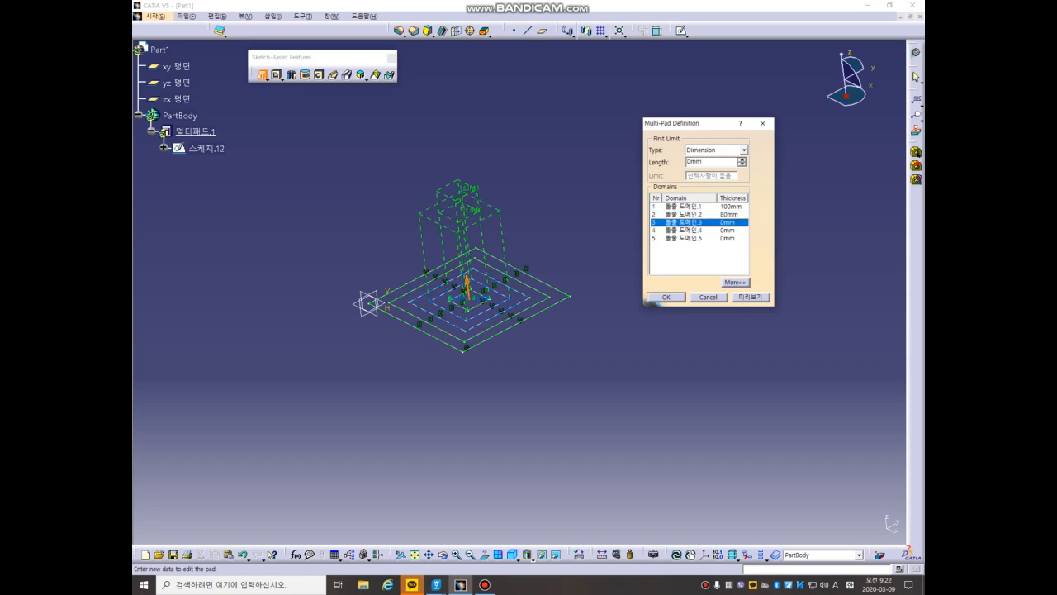
- Set the thicknesses of the third, fourth and fifth domains to 60, 40 and 20 mm and preview the Multi-Pad
type("60")
key("Return")
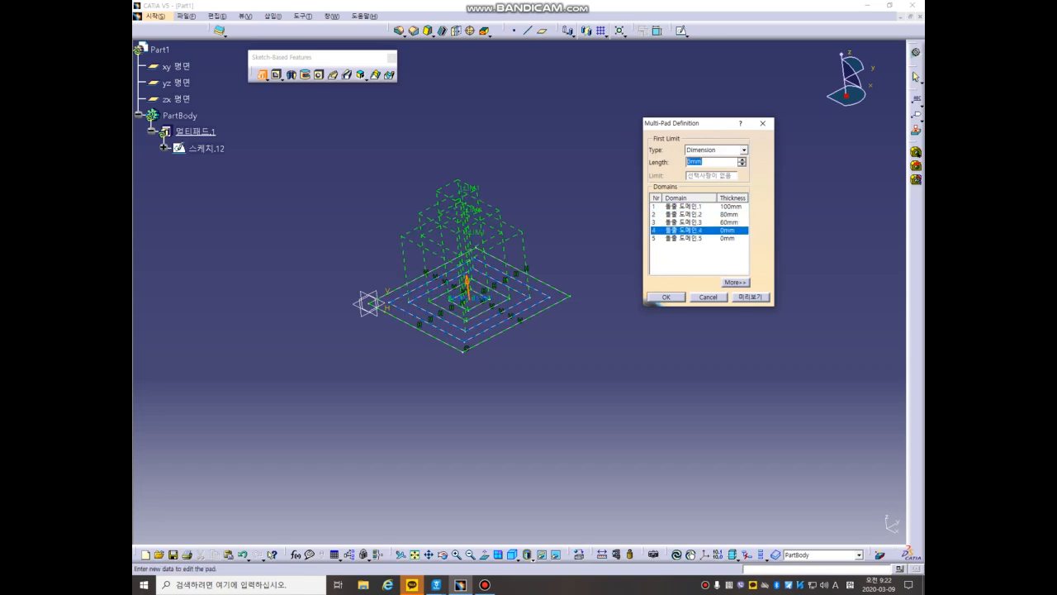
type("40")
key("Return")
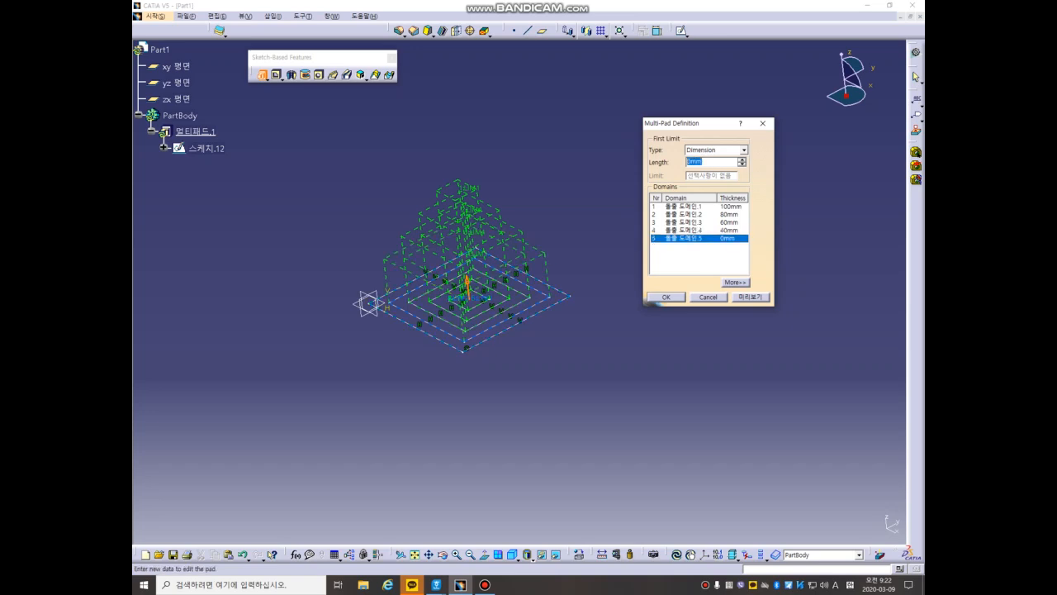
type("20")
key("Return")
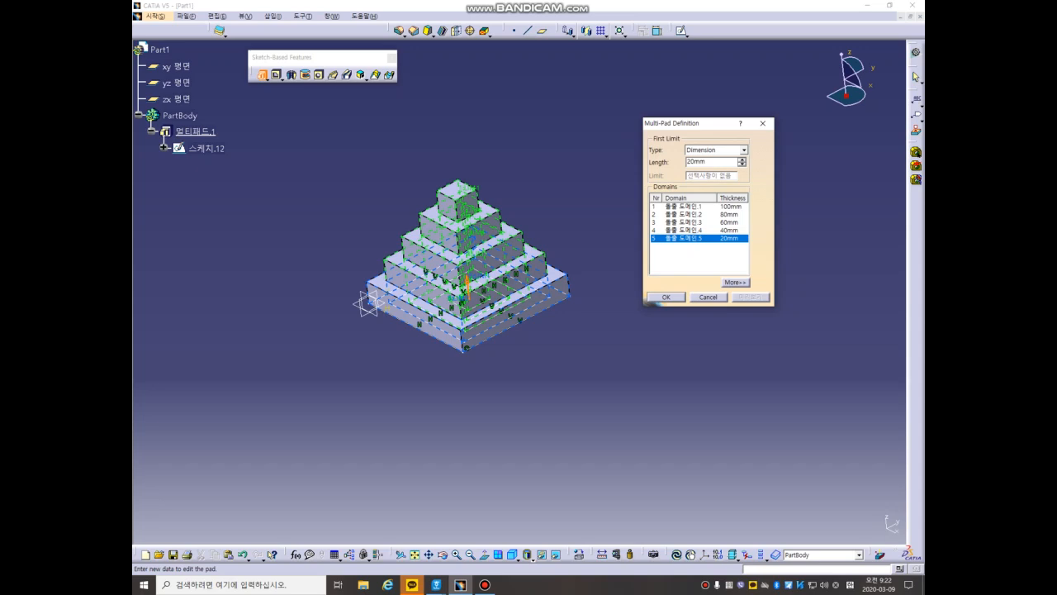
- Set the second domain's thickness to 60 mm and the third's to 80 mm, preview the result and create the Multi-Pad
left_click(684, 214)
left_click(684, 222)
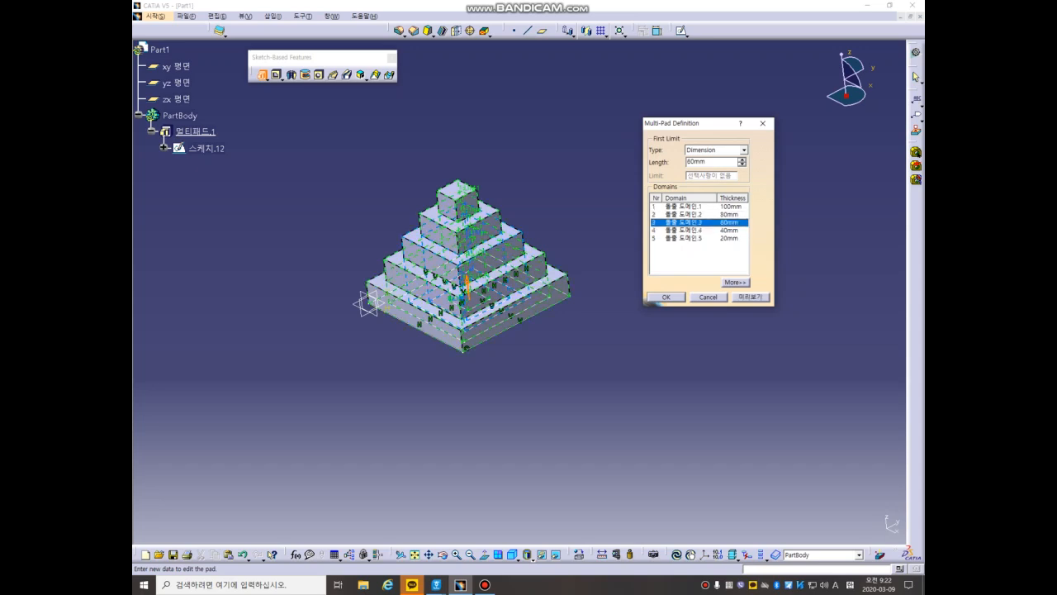
left_click(684, 214)
left_click(684, 222)
left_click(684, 214)
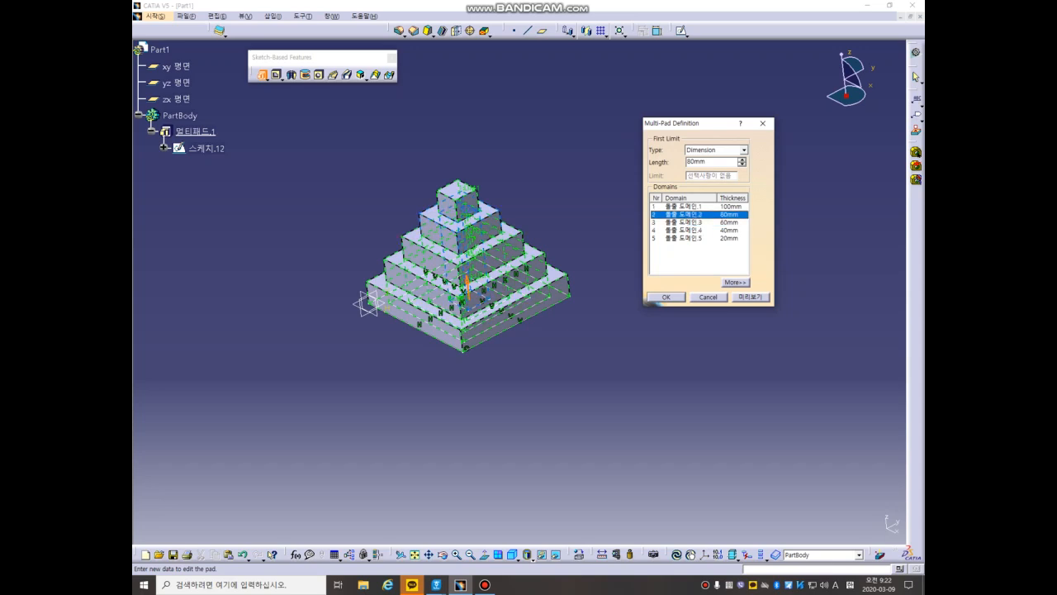
double_click(696, 162)
type("60")
left_click(684, 222)
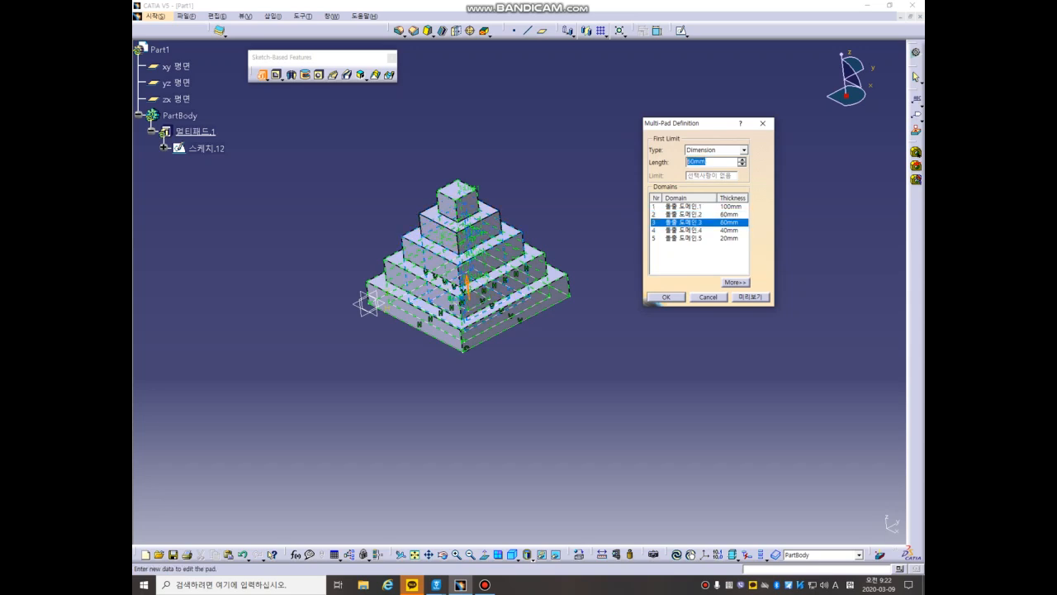
type("80")
left_click(751, 297)
middle_click_drag(367, 176, 384, 207)
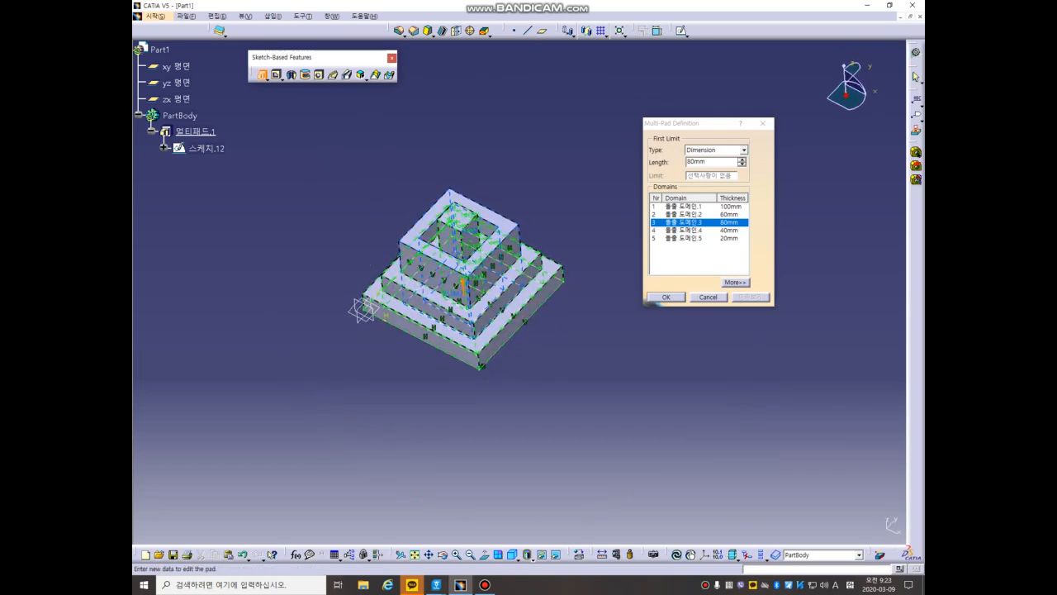
left_click(667, 297)
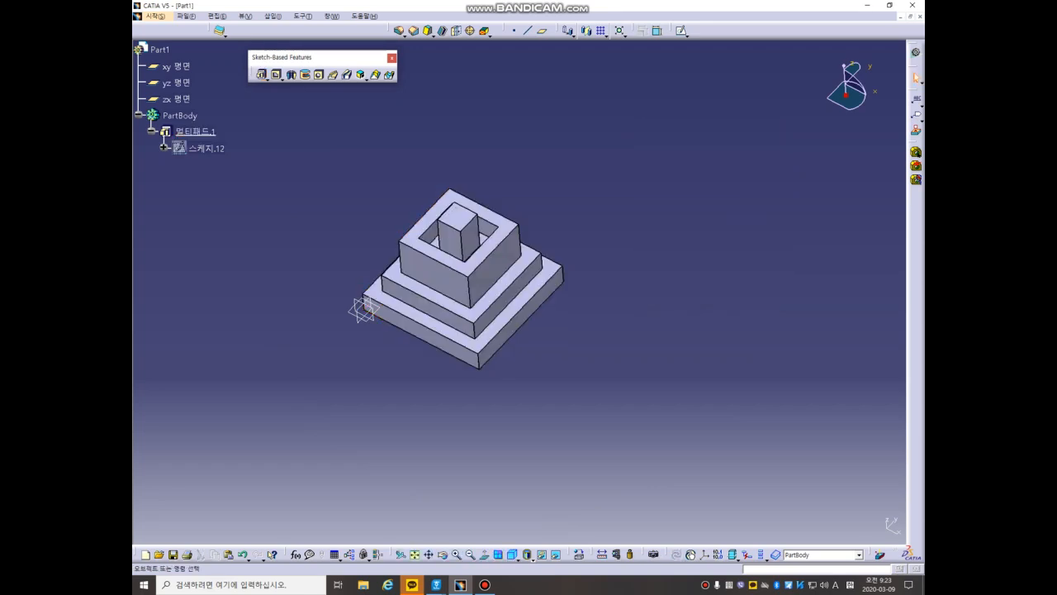
- Delete the Multi-Pad together with its sketch
middle_click_drag(567, 347, 623, 386)
middle_click_drag(520, 331, 599, 262)
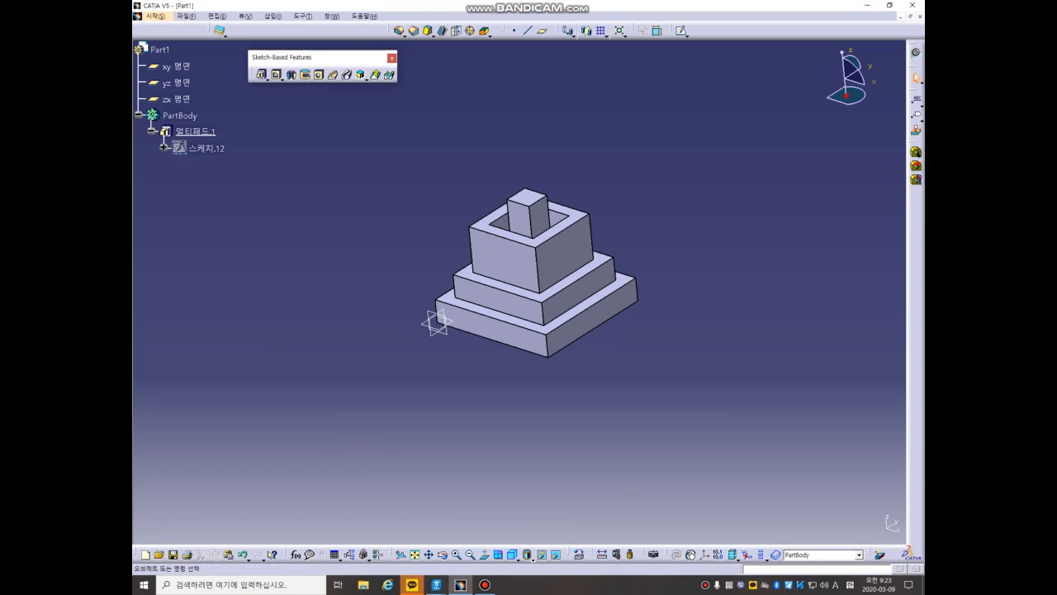
middle_click_drag(522, 276, 538, 340)
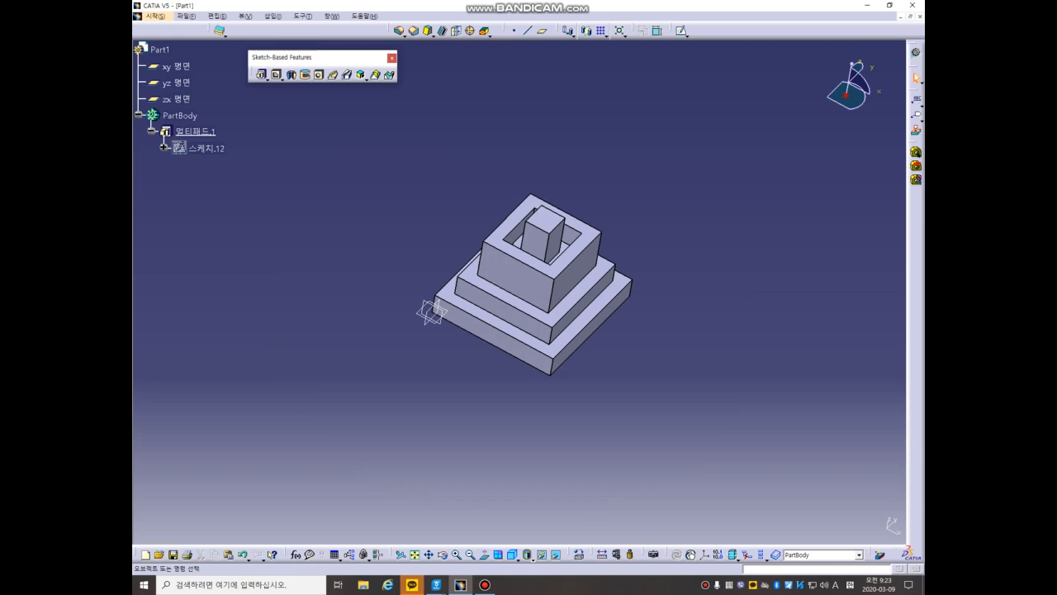
middle_click_drag(487, 145, 453, 116)
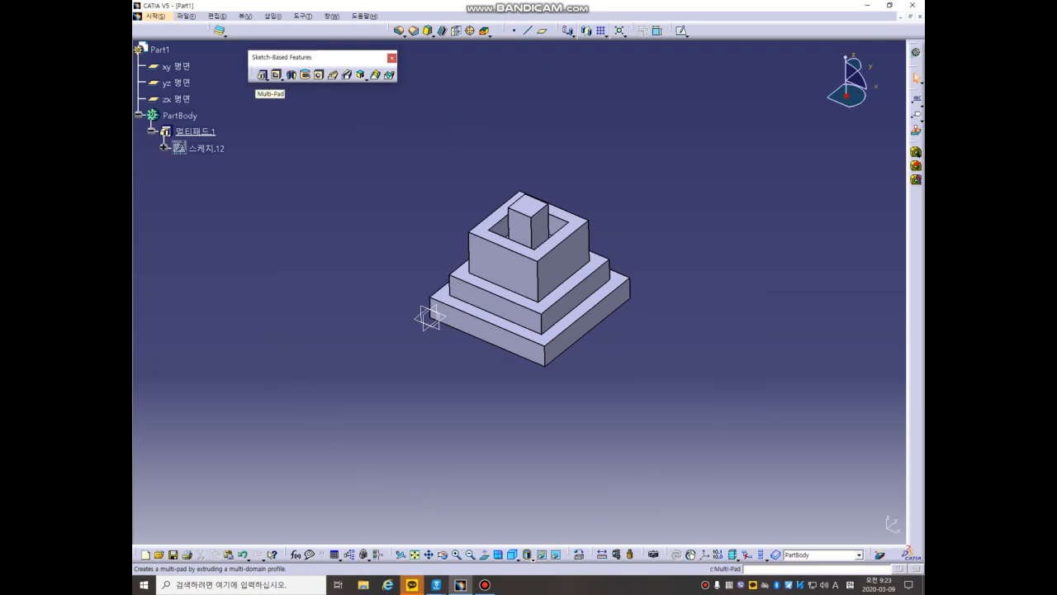
mouse_move(353, 135)
left_mouse_down()
mouse_move(462, 206)
mouse_move(693, 419)
left_mouse_up()
key("Delete")
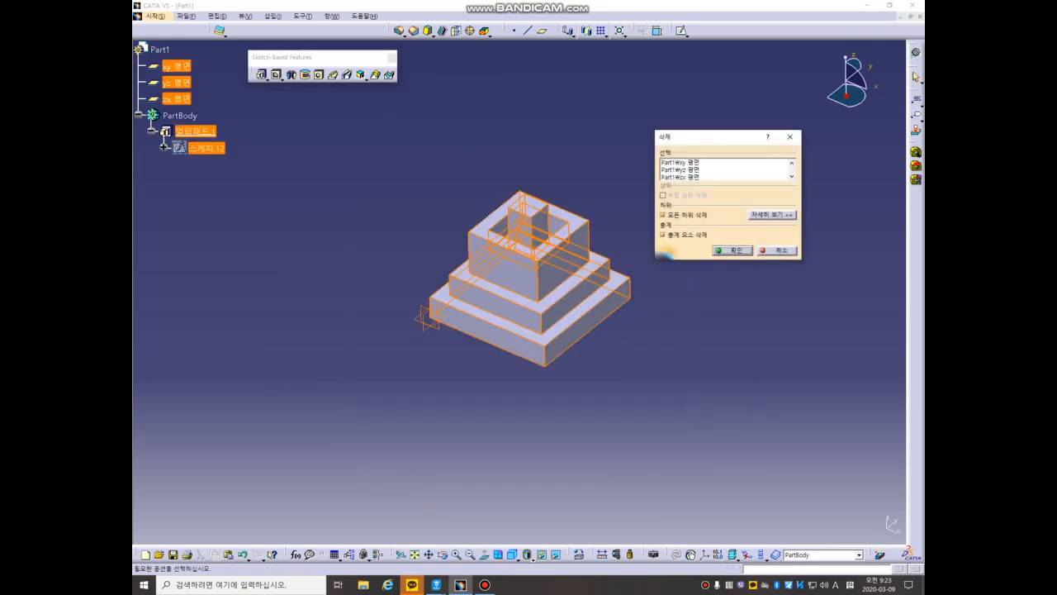
key("Return")
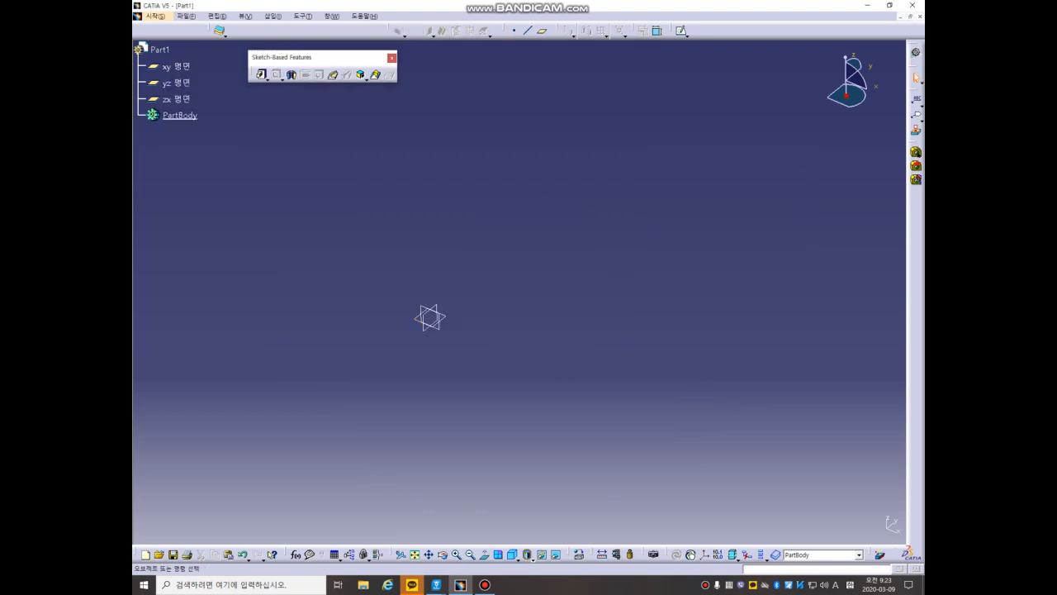
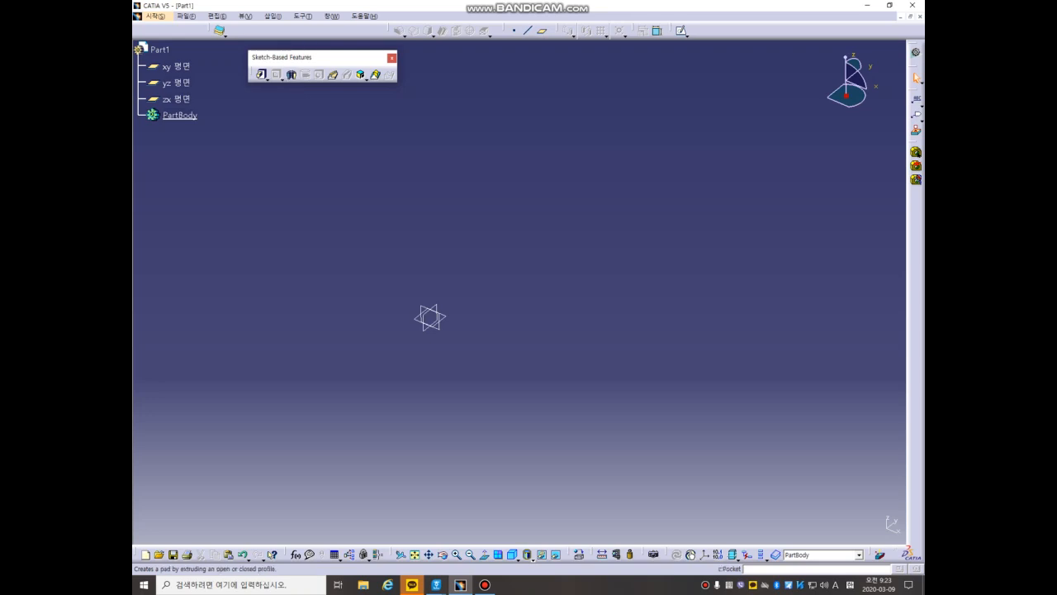
- Start a sketch on the yz plane and draw a profile's stepped outer outline beside the vertical axis, beginning with a short horizontal top line
left_click(176, 83)
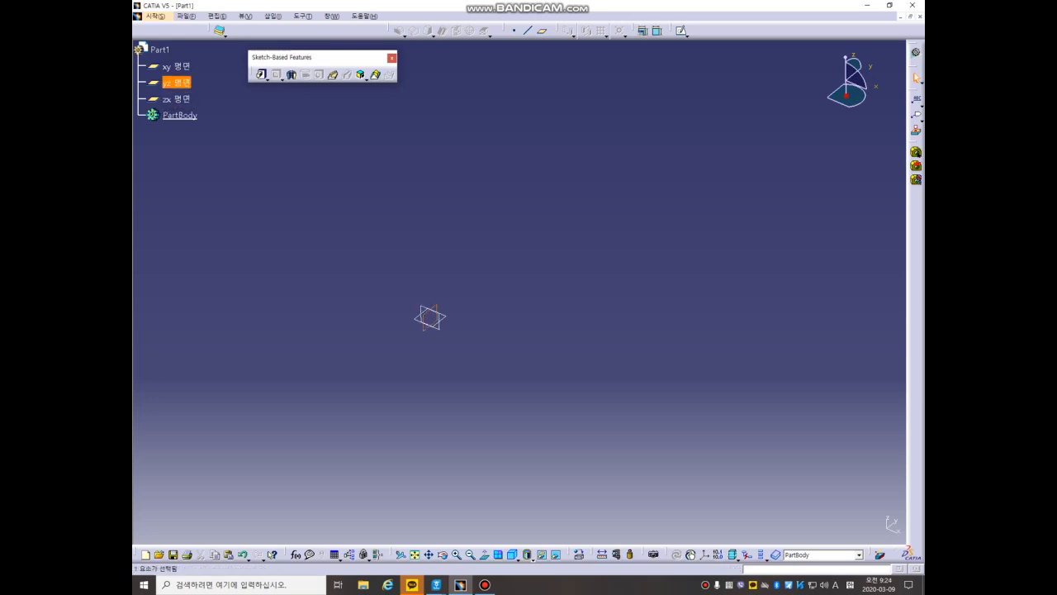
left_click(681, 31)
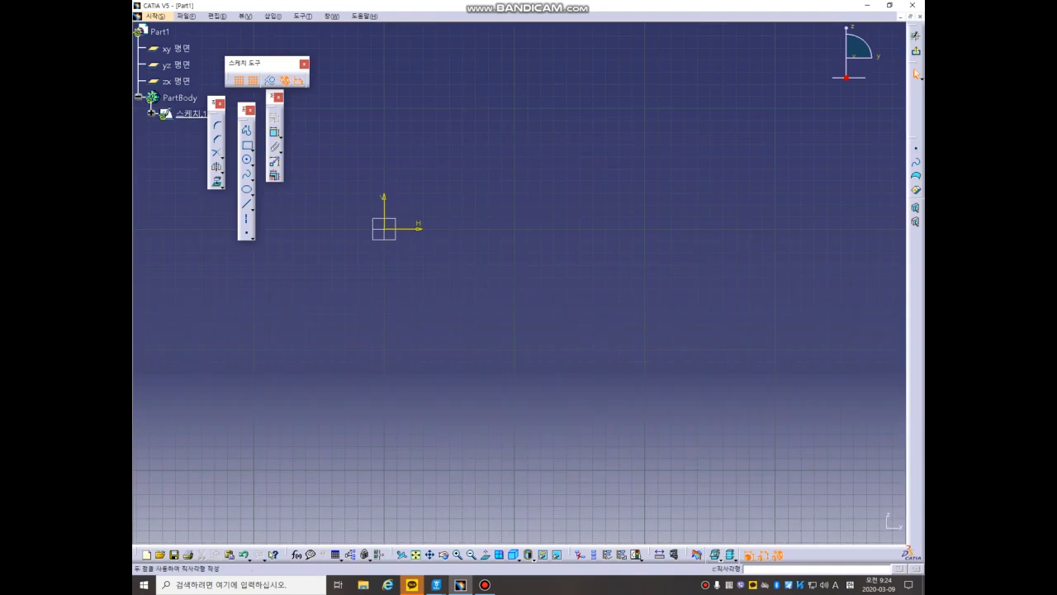
left_click(247, 131)
middle_click_drag(451, 155, 529, 183)
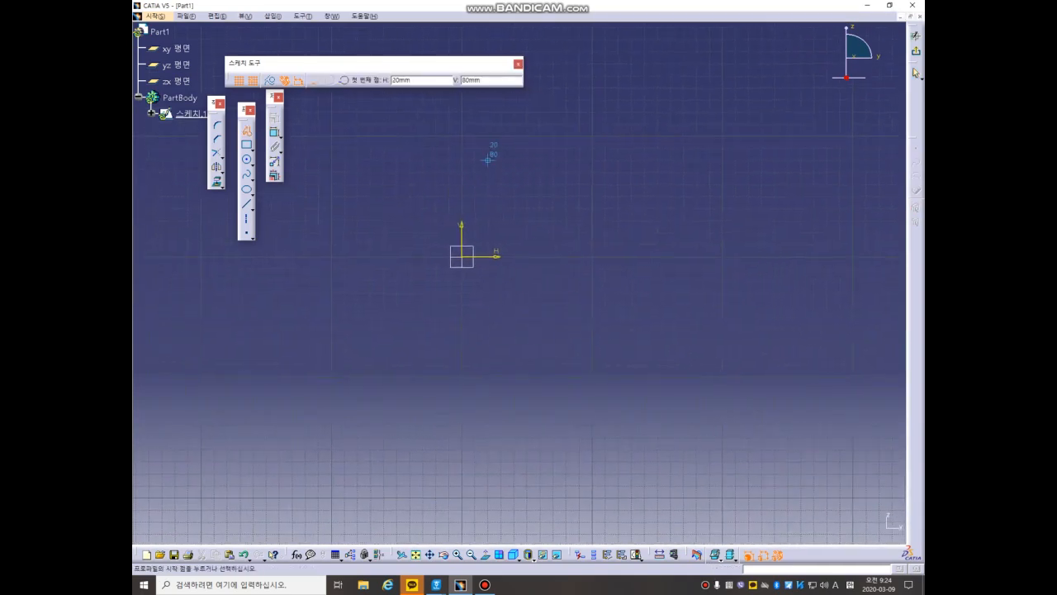
left_click(475, 148)
left_click(502, 148)
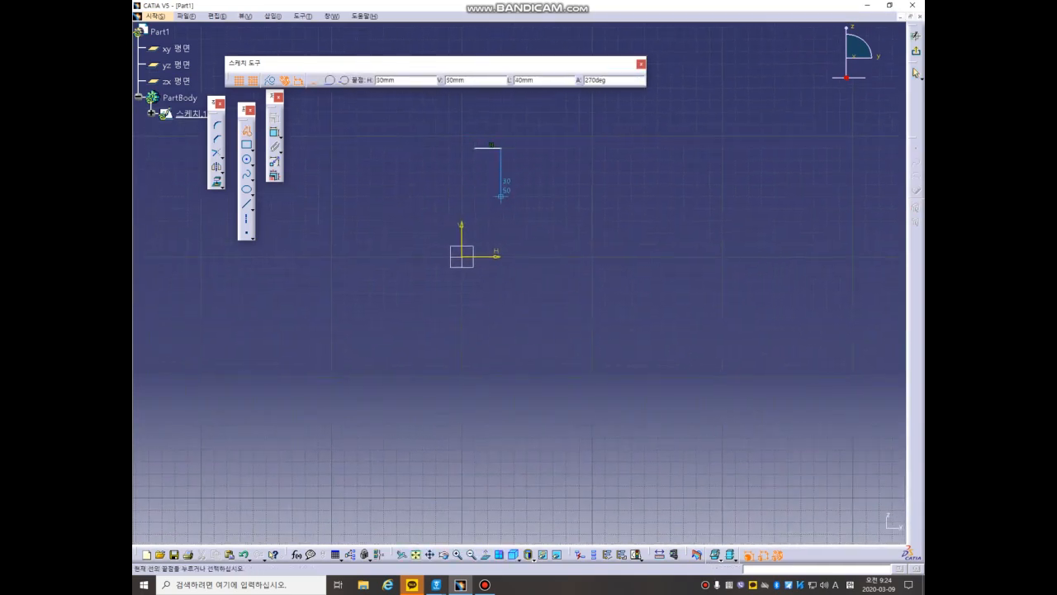
left_click(514, 208)
left_click(554, 208)
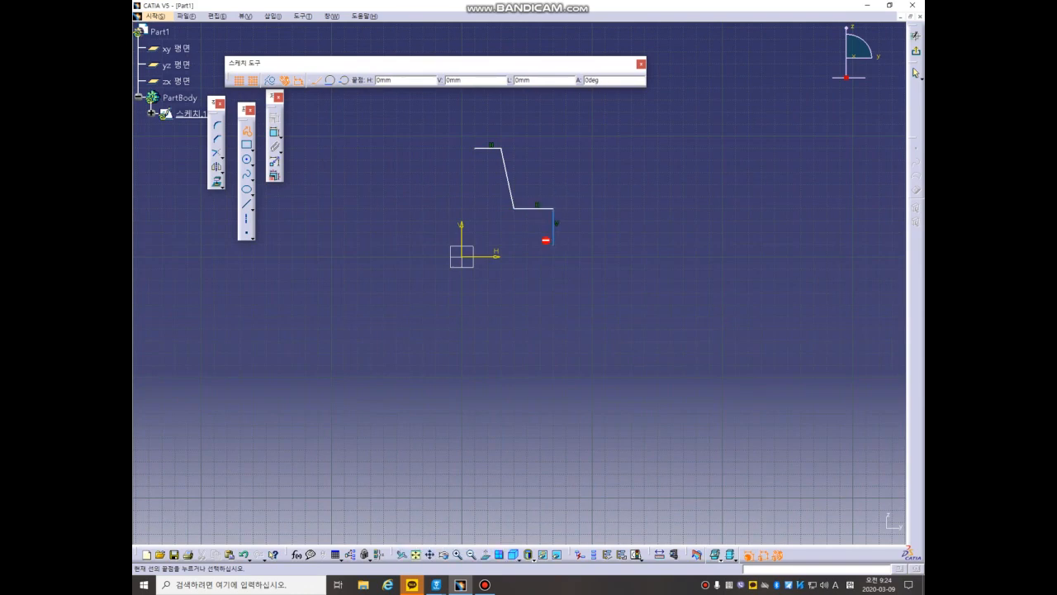
left_click(553, 245)
left_click(592, 255)
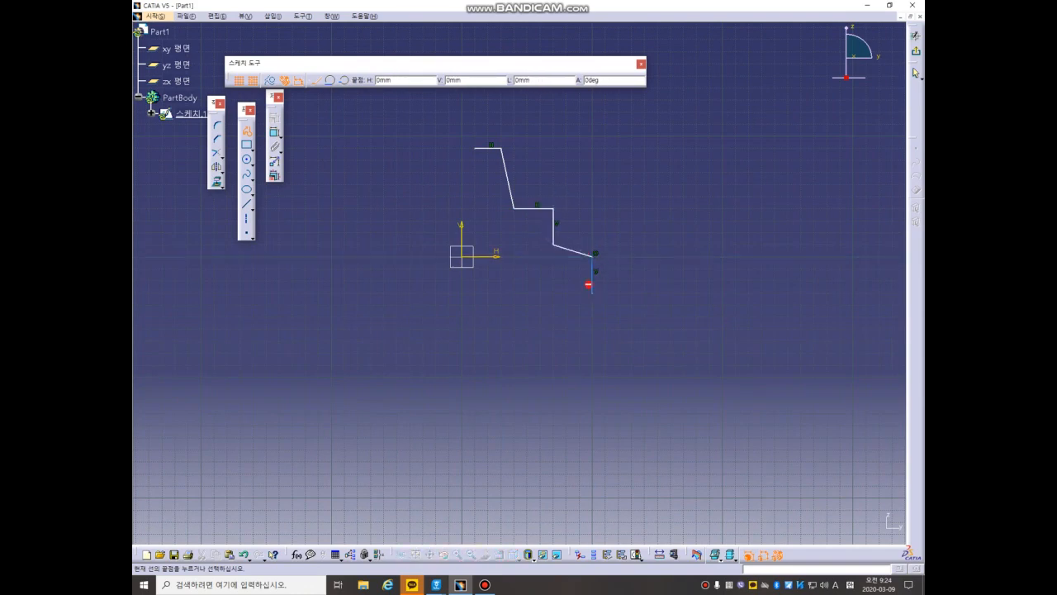
left_click(592, 292)
- Slope the outline inward to a narrow lower stem, close it with a long vertical inner edge and exit the sketch
left_click(513, 329)
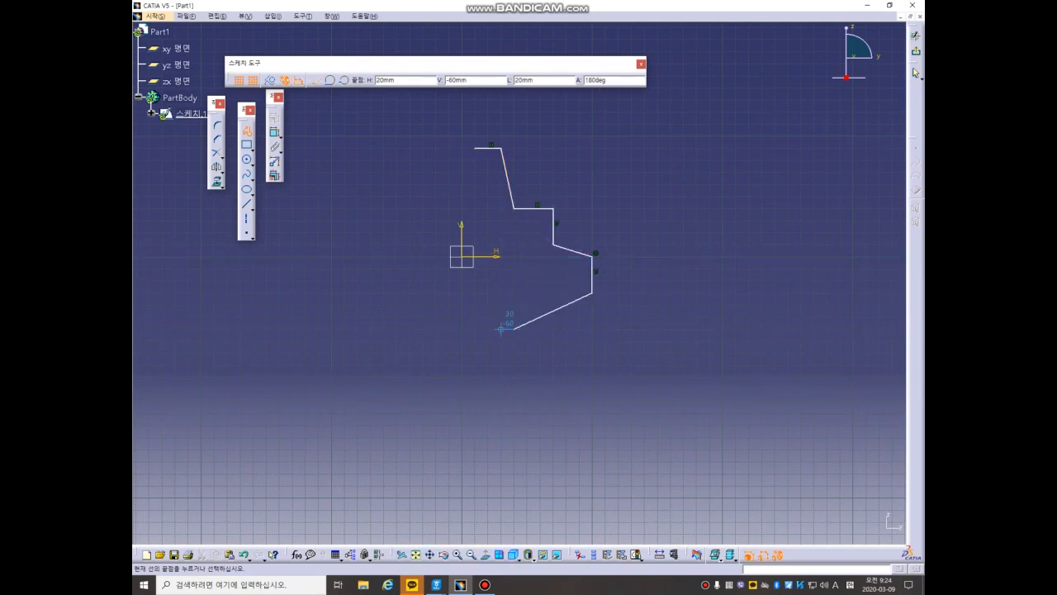
left_click(513, 425)
left_click(475, 426)
left_click(475, 148)
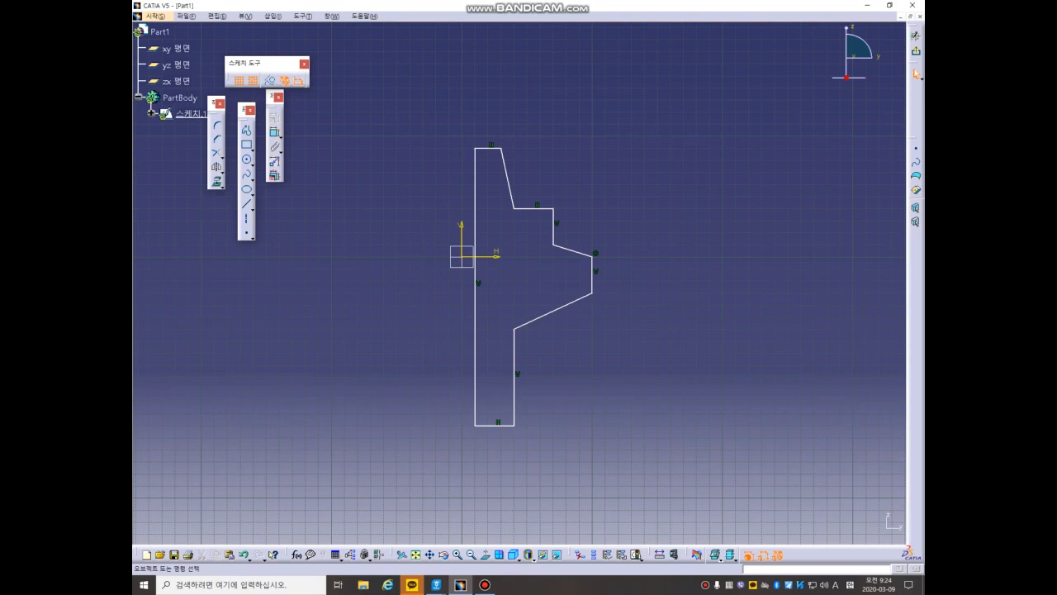
middle_click_drag(529, 330, 531, 289)
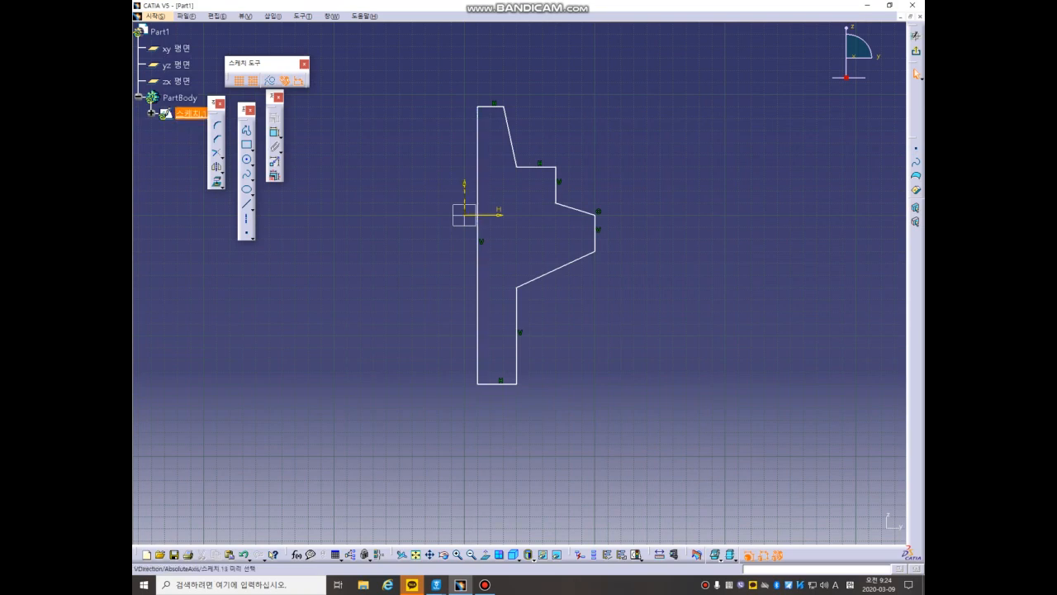
middle_click_drag(487, 248, 526, 262)
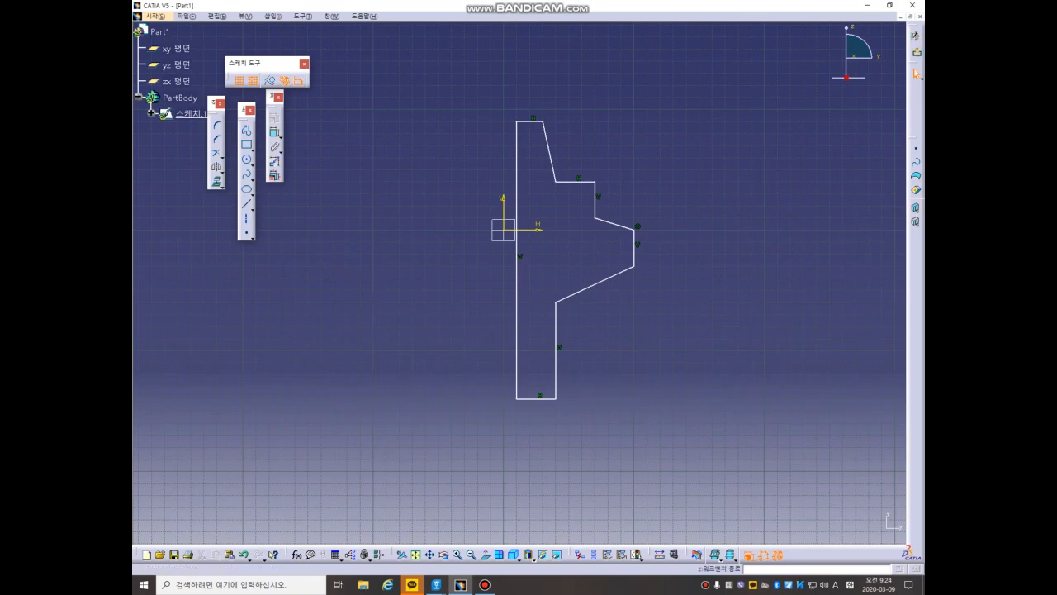
left_click(916, 52)
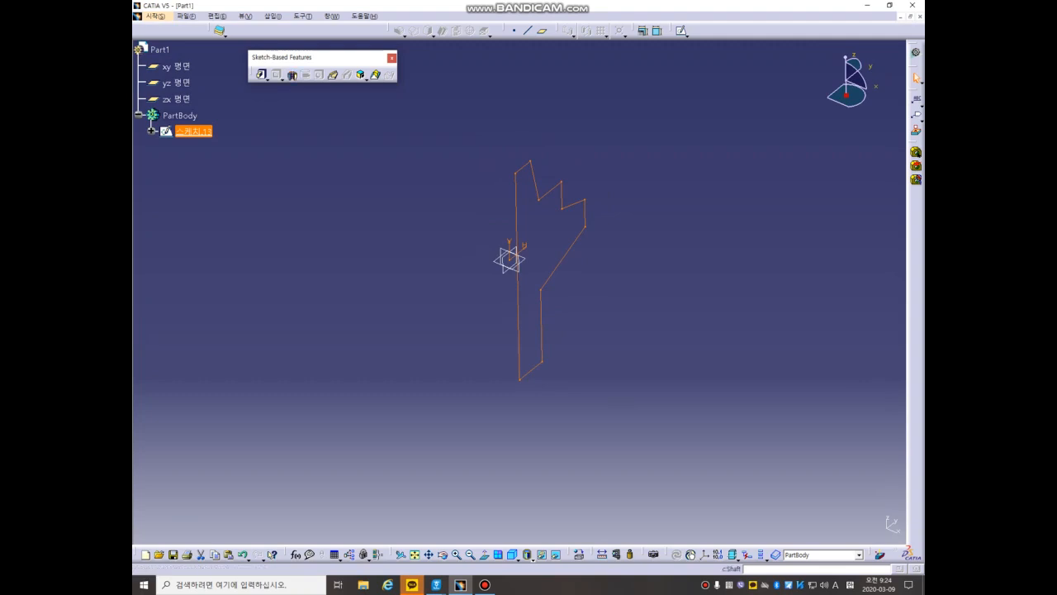
- Start a Shaft from the stepped profile, revolving it 360 degrees about the sketch's vertical axis, and preview it
left_click(291, 75)
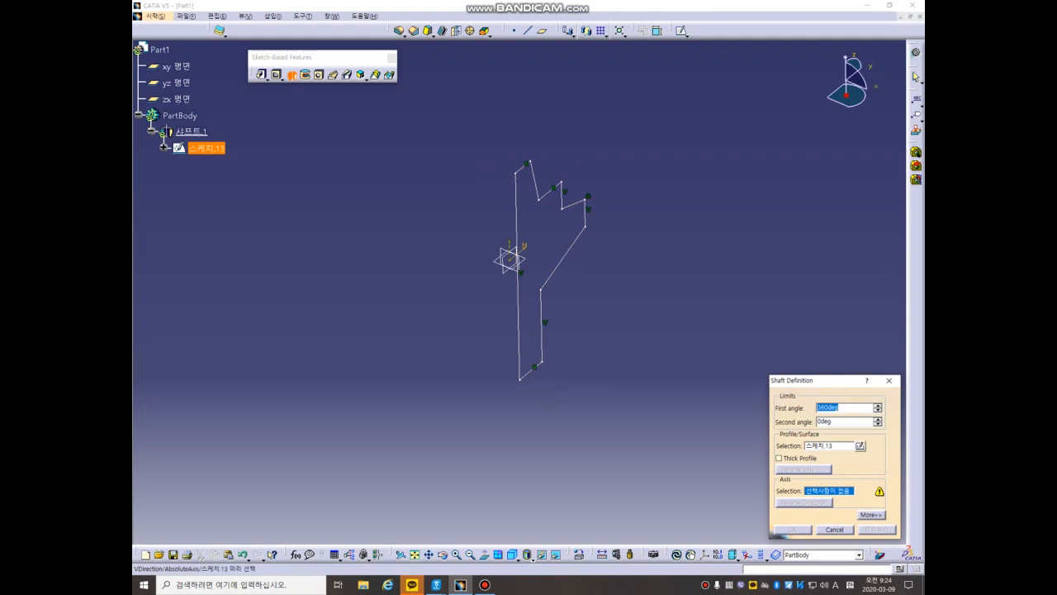
left_click(509, 246)
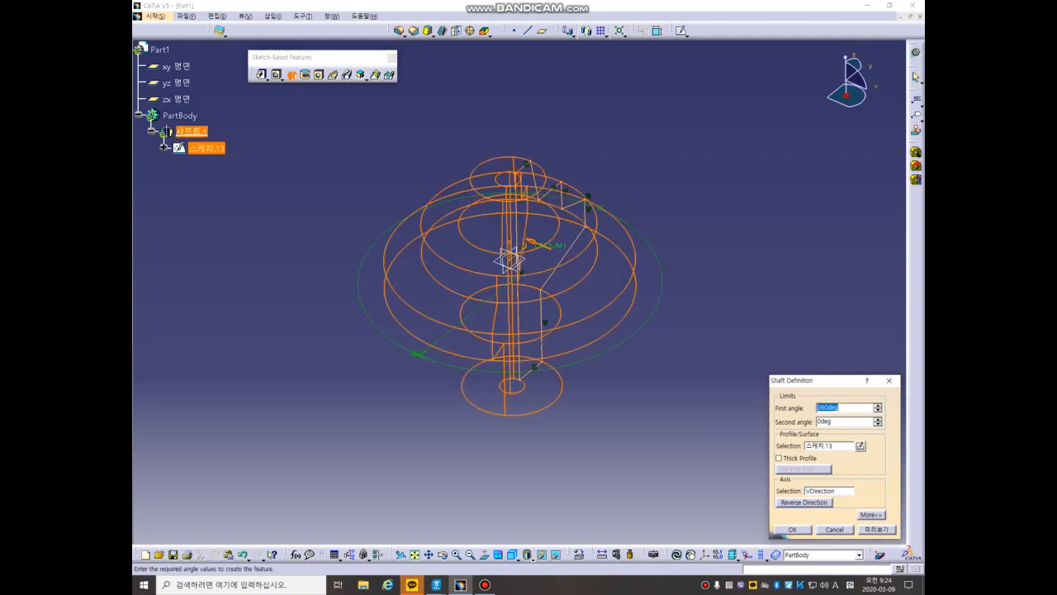
left_click(878, 529)
mouse_move(661, 444)
middle_mouse_down()
mouse_move(530, 431)
mouse_move(527, 350)
middle_mouse_up()
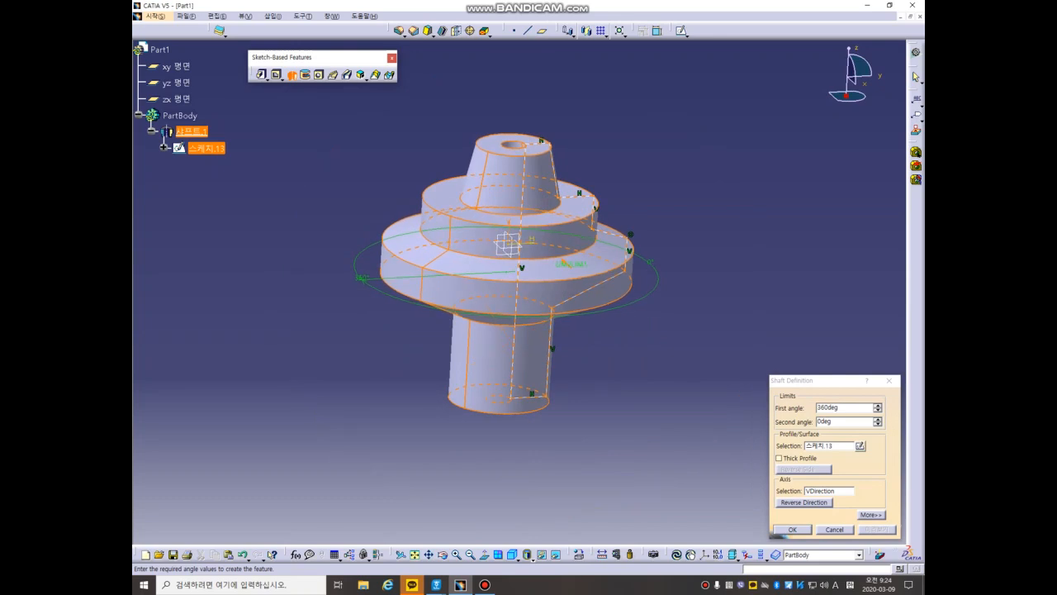
- Change the Shaft's axis to the profile's long vertical inner edge and preview the revolved solid
left_click_drag(841, 380, 774, 116)
left_click(763, 228)
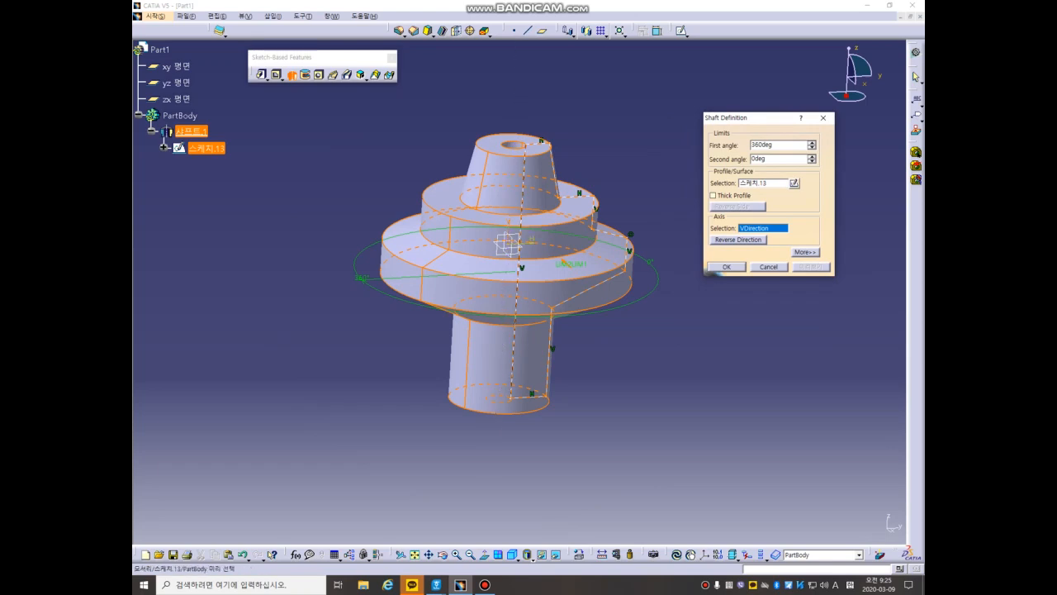
left_click(508, 244)
left_click(811, 267)
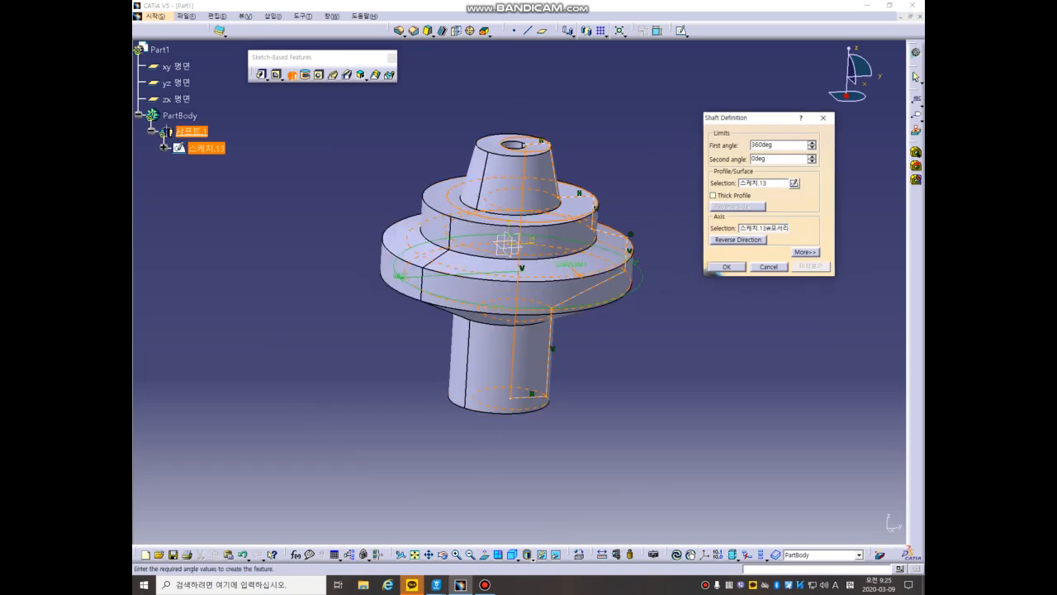
middle_click_drag(619, 326, 551, 332)
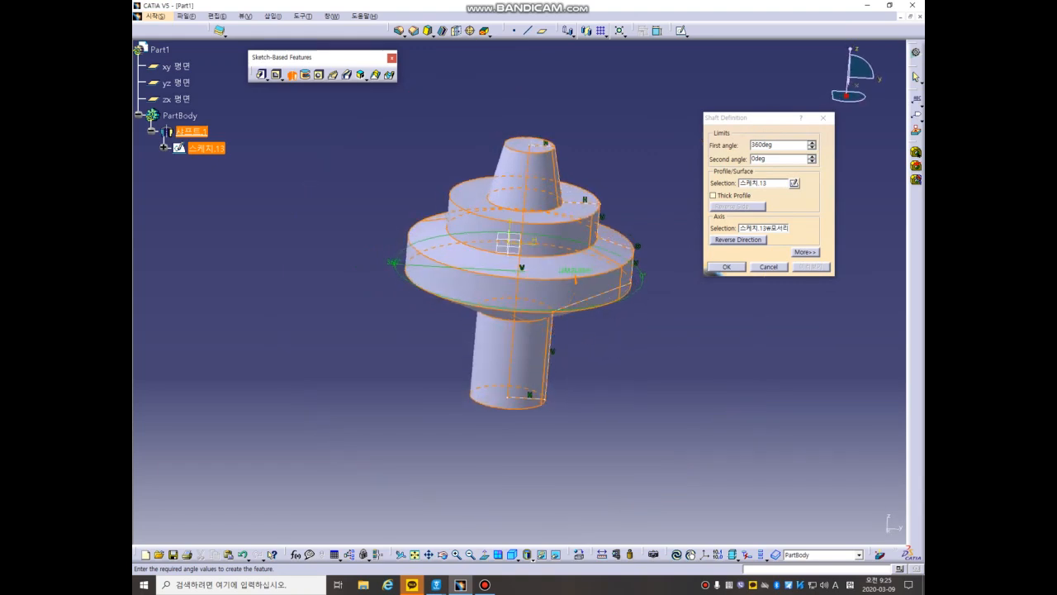
- Set the profile's short horizontal top edge as the Shaft's rotation axis and preview the result
left_click(763, 228)
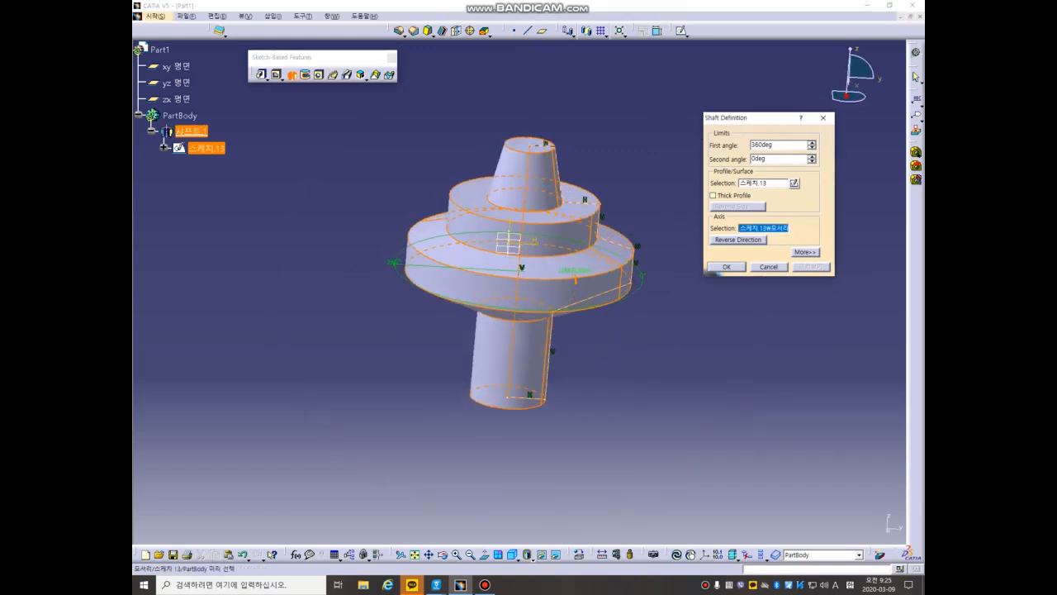
left_click(541, 146)
middle_click_drag(545, 165, 523, 249)
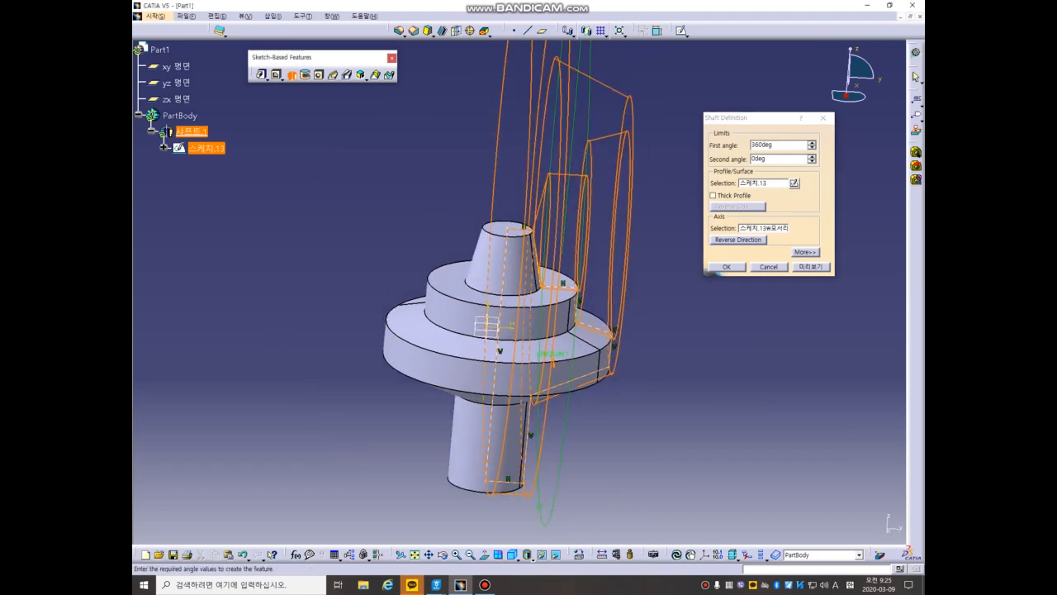
left_click(811, 267)
middle_click_drag(662, 302, 636, 288)
- Use the profile's short horizontal bottom edge as the Shaft's axis and preview the result
left_click(764, 228)
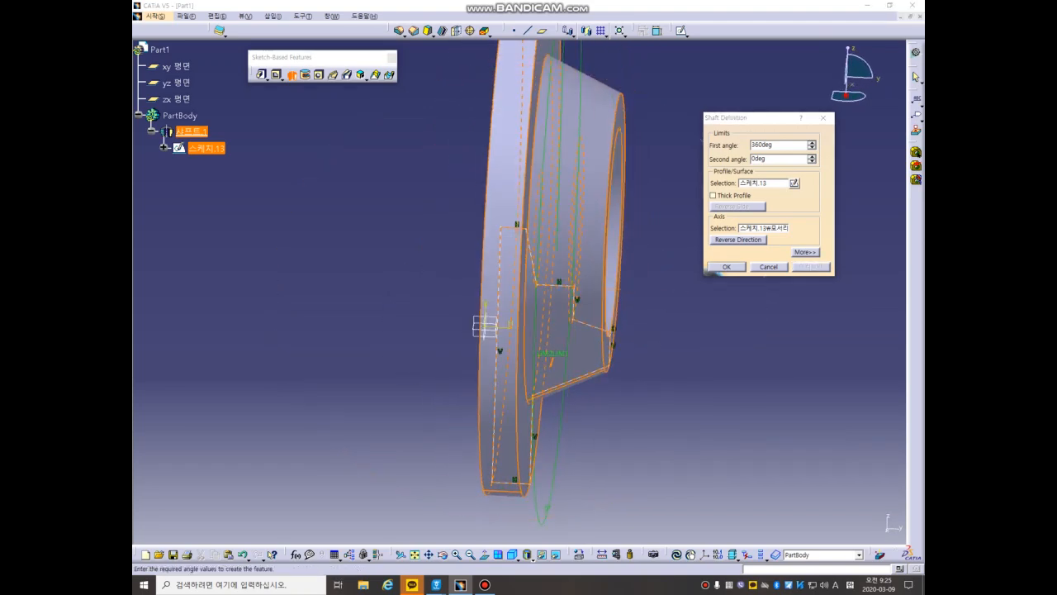
left_click(484, 326)
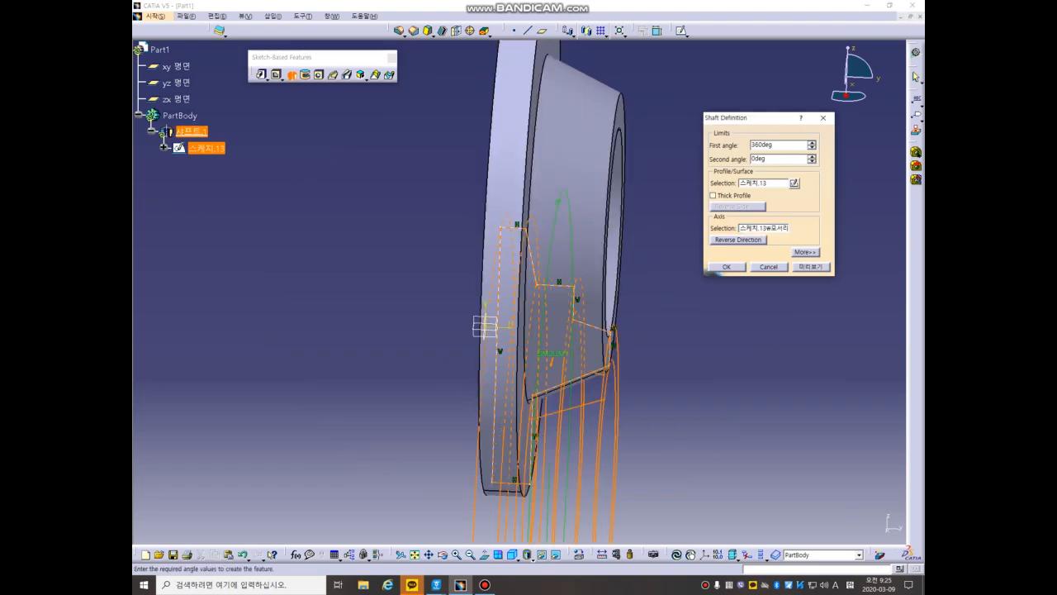
left_click(811, 266)
middle_click_drag(645, 277, 591, 227)
- Set the Shaft's axis to the profile's outermost short vertical edge and create the 360-degree solid
left_click(764, 228)
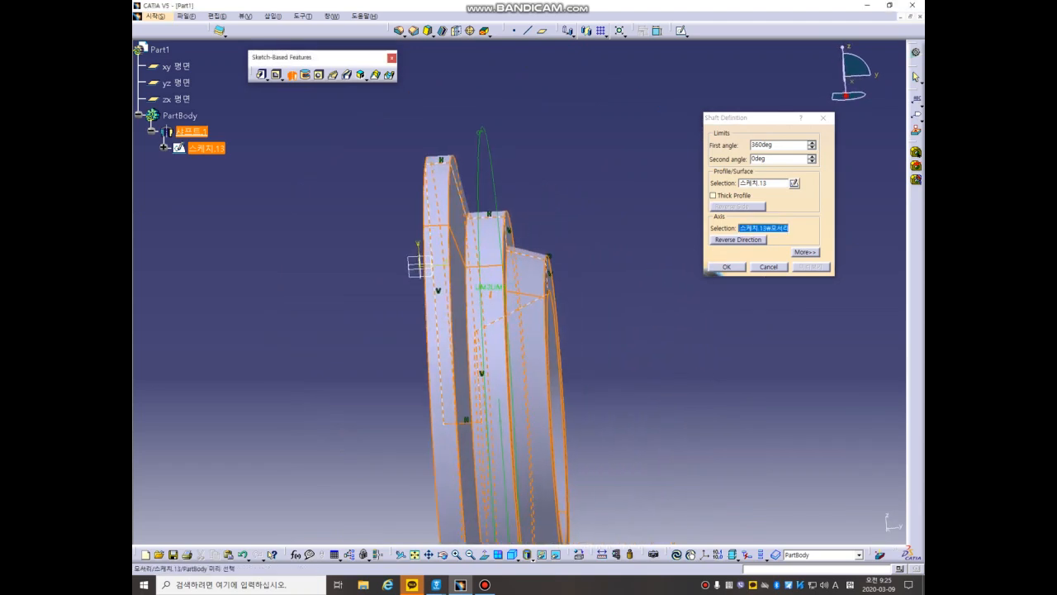
left_click(548, 276)
left_click(711, 271)
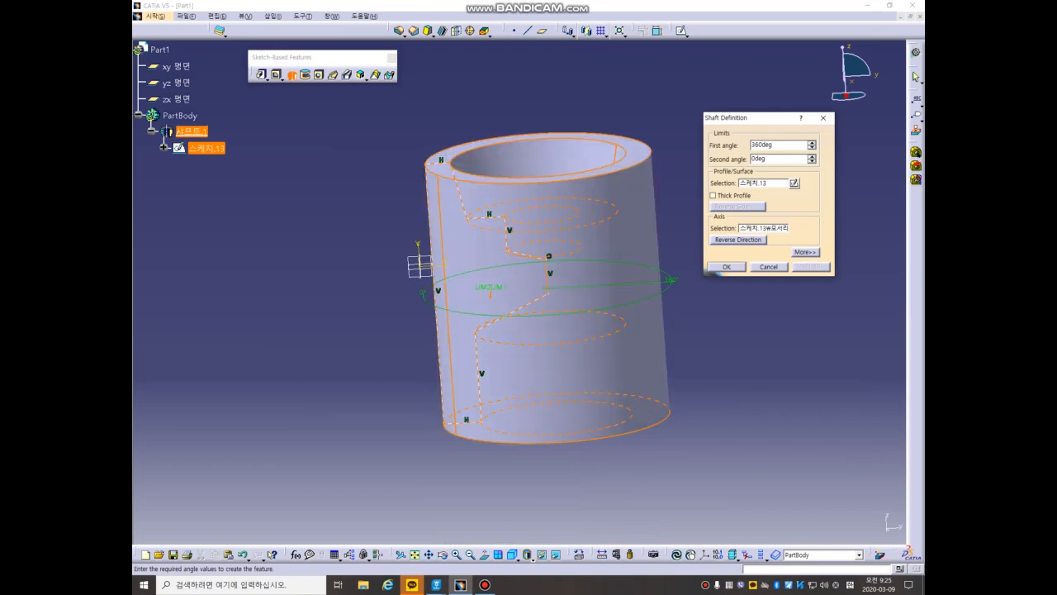
middle_click_drag(545, 289, 543, 241)
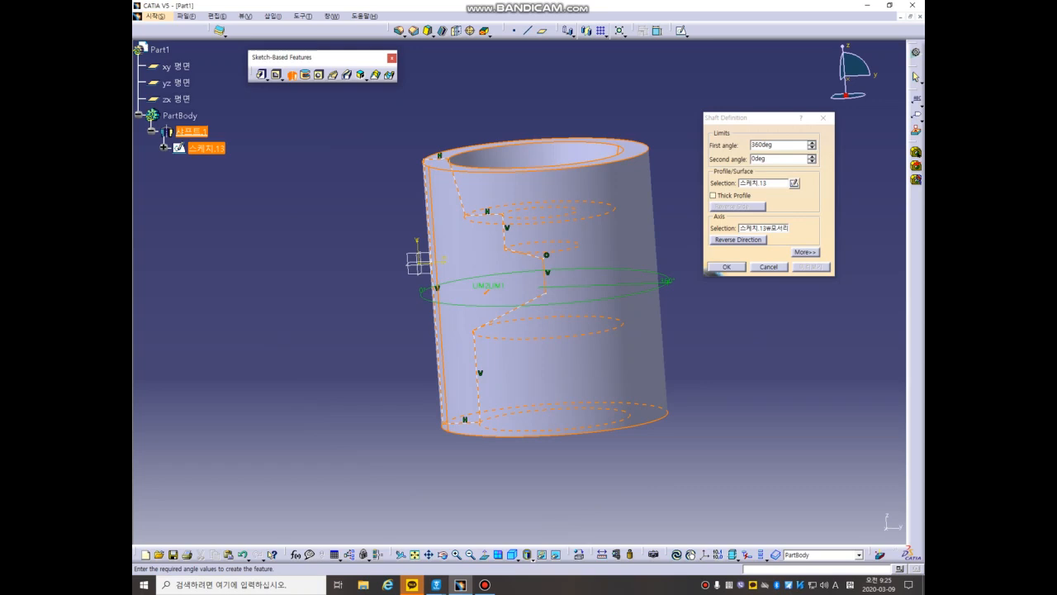
left_click(727, 267)
left_click(726, 269)
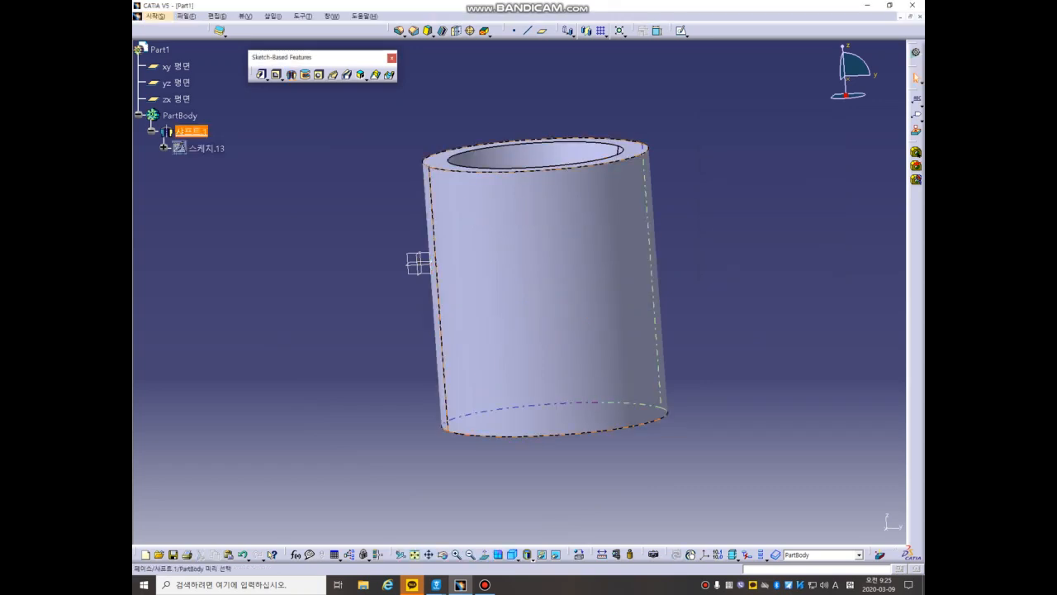
middle_click_drag(690, 284, 692, 287)
middle_click_drag(528, 298, 546, 273)
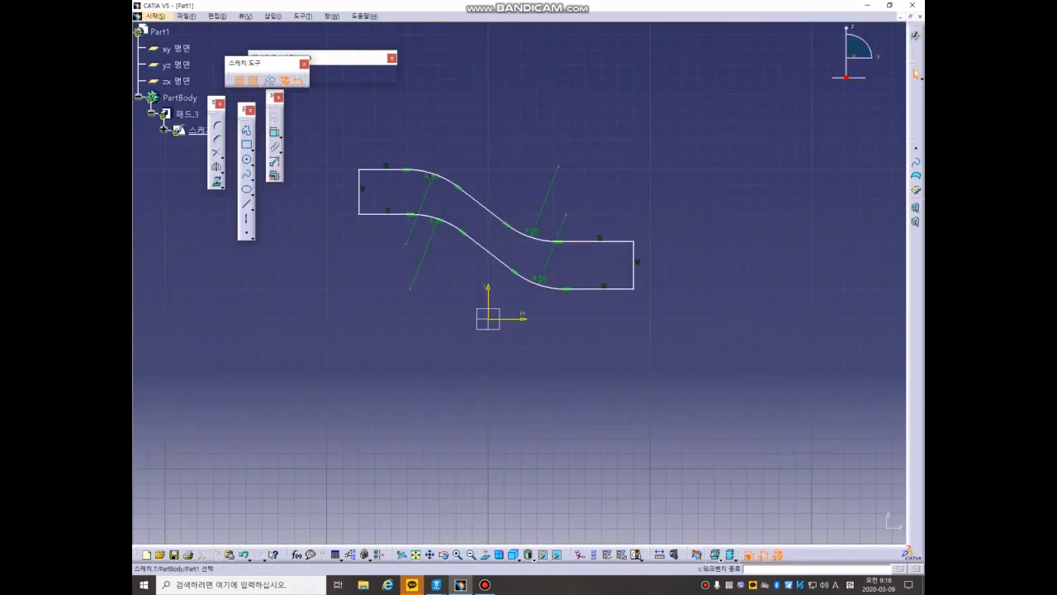